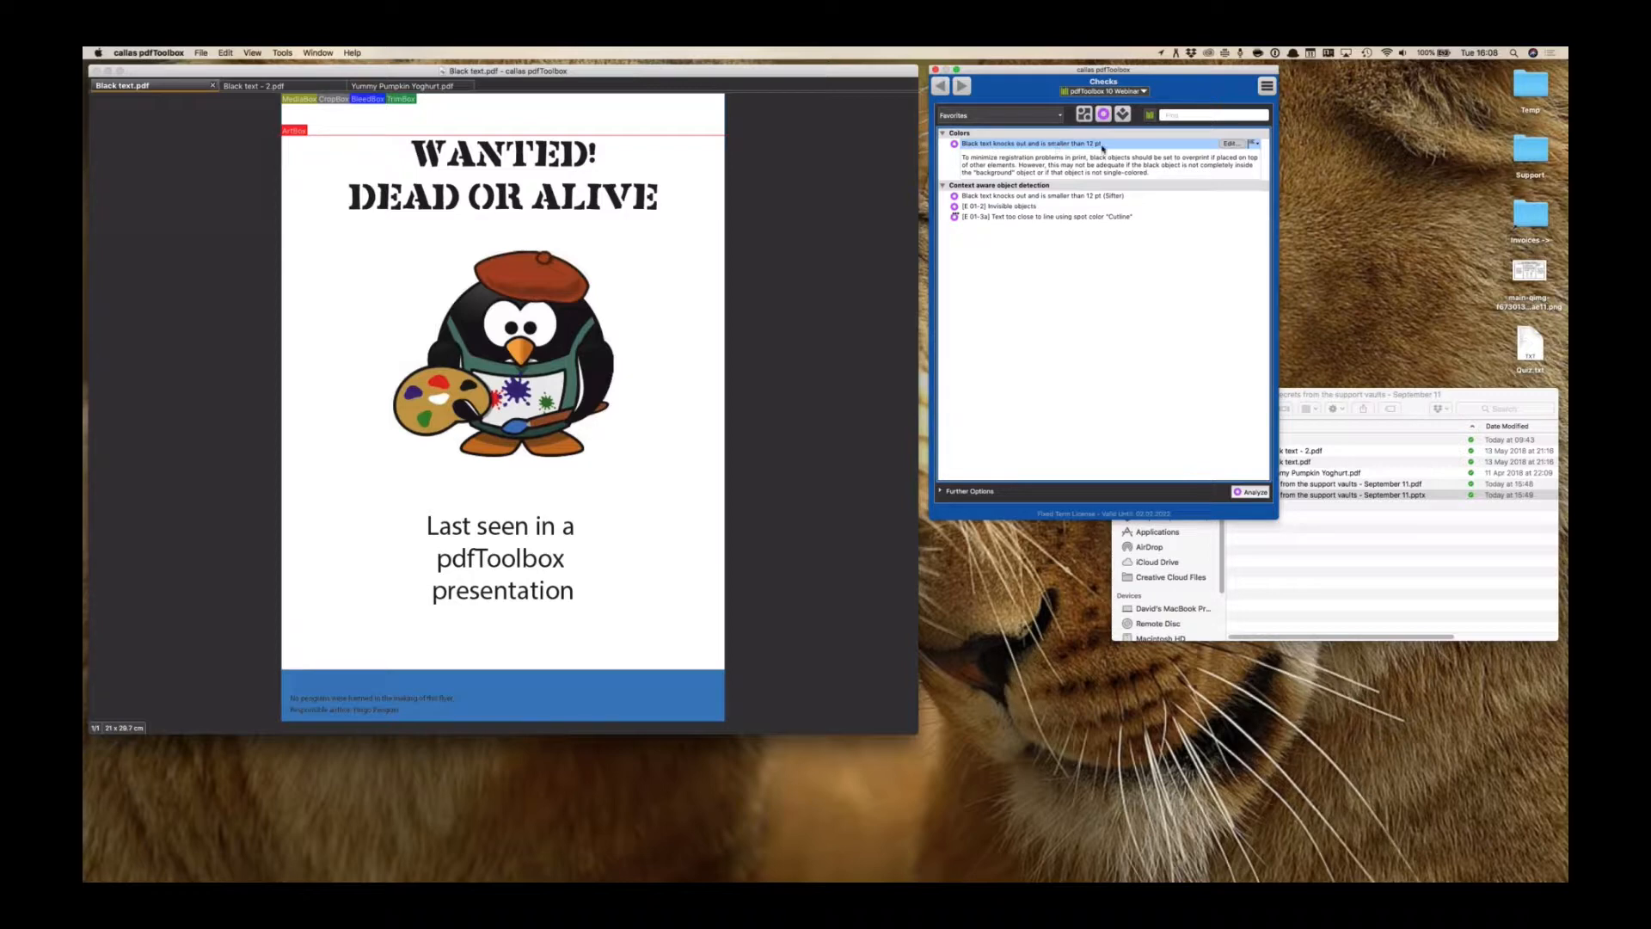
Review the settings of the "Black text knocks out and is smaller than 12 pt" check, and run it on Black text.pdf
left_click(1235, 144)
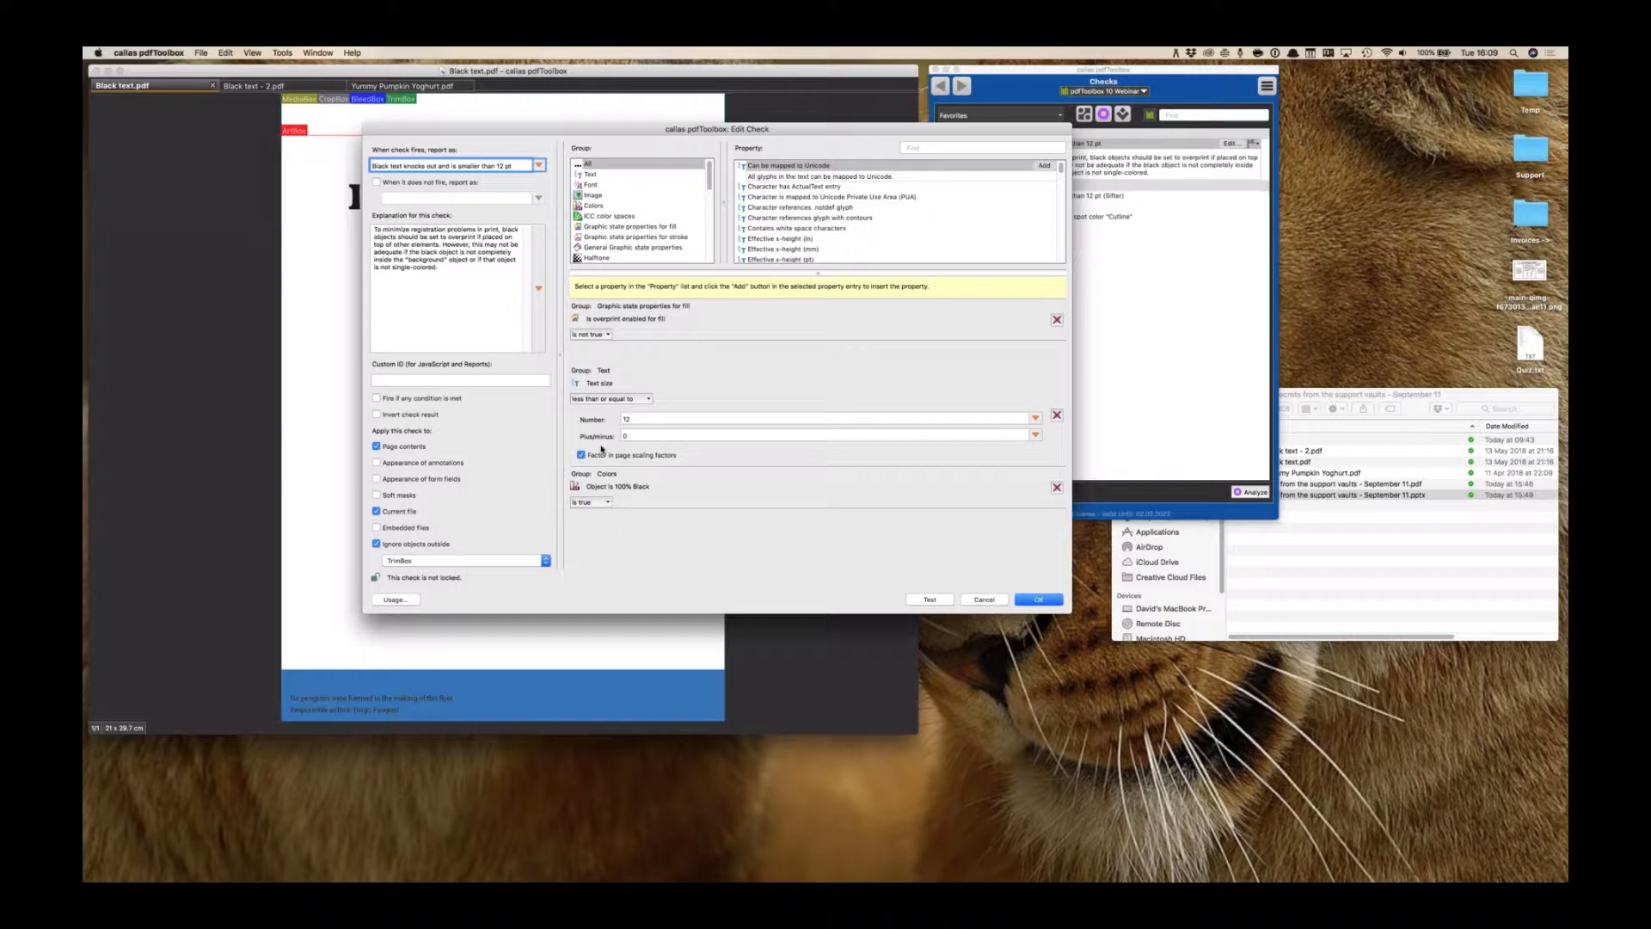
left_click(985, 600)
left_click(1253, 493)
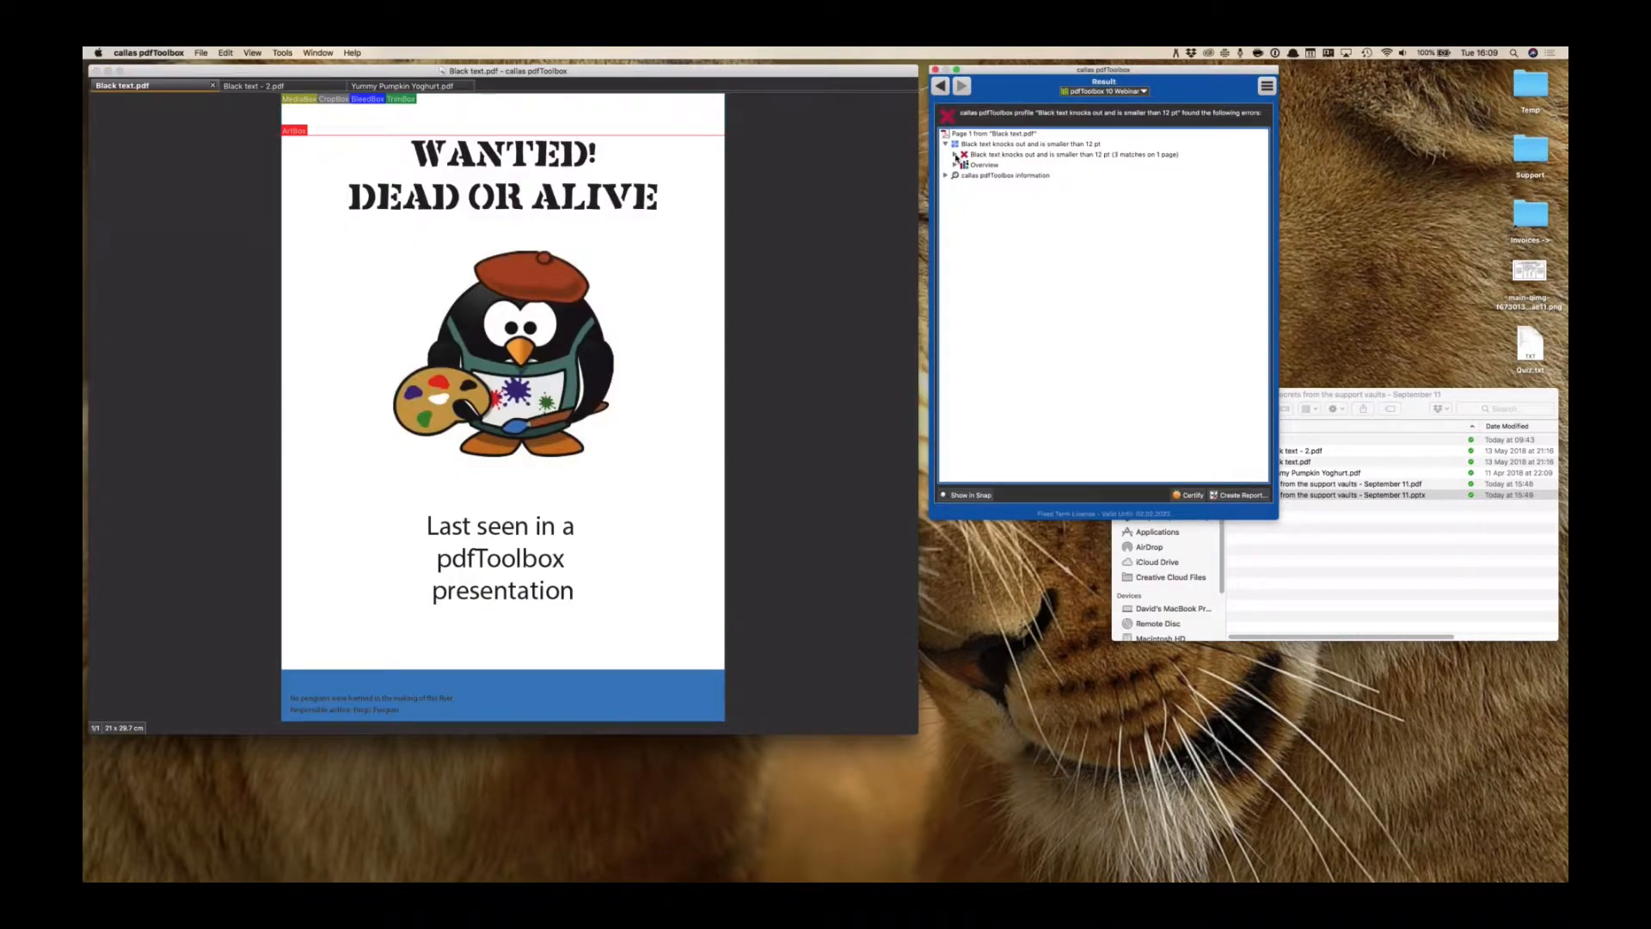
left_click(956, 156)
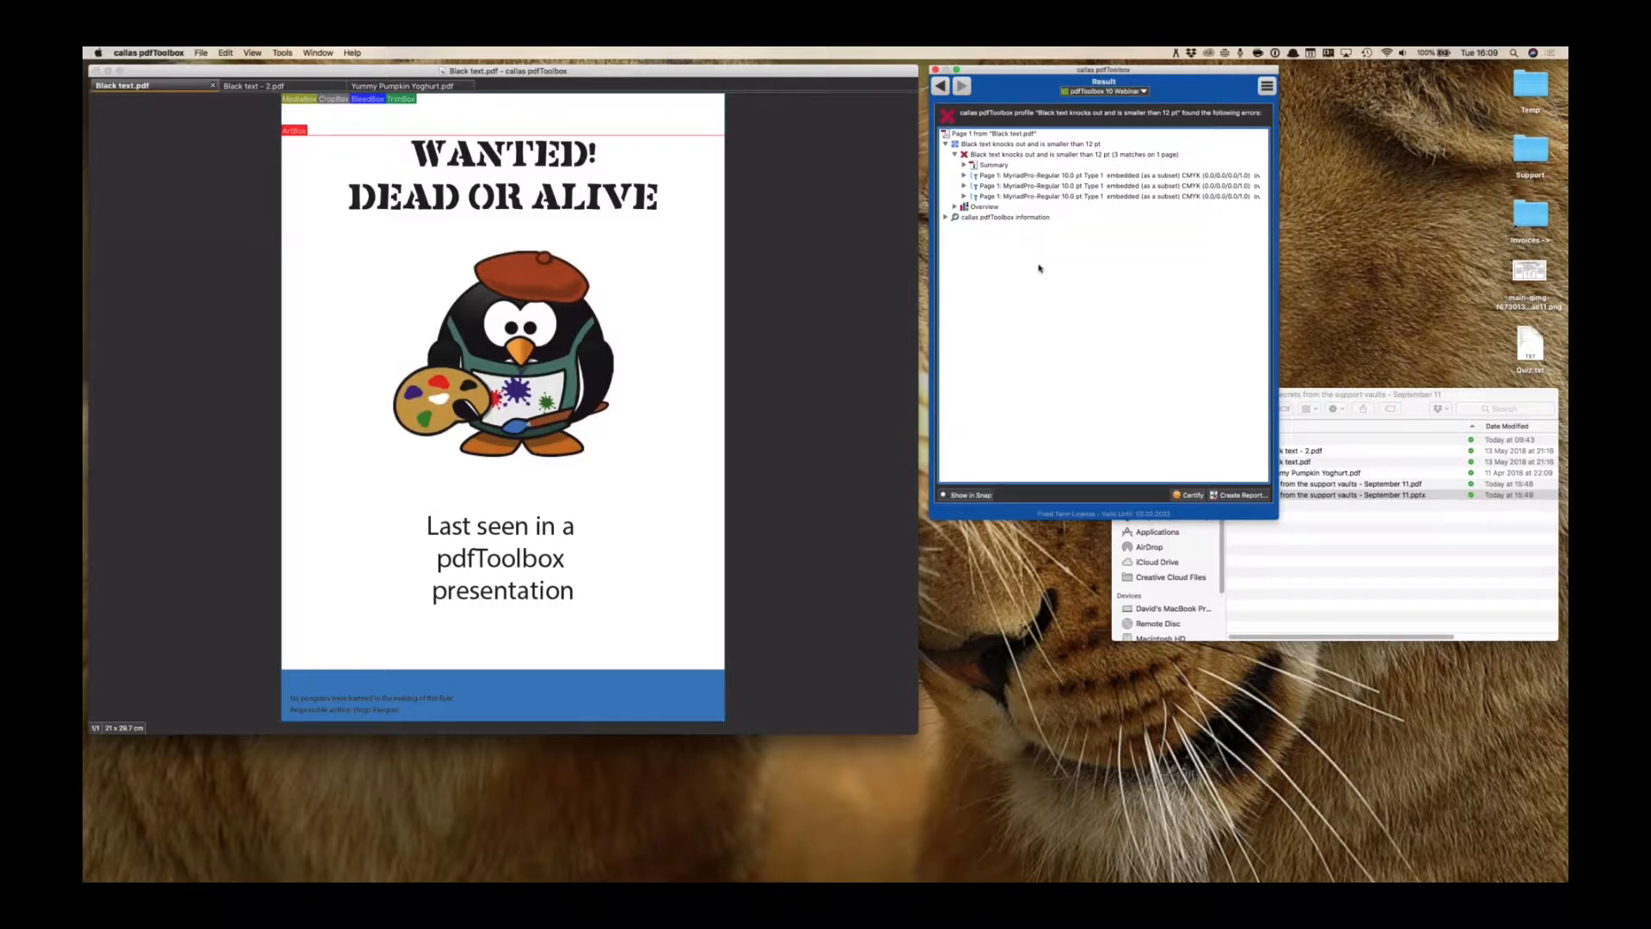
Display the matches in a snap view placed below the results window and inspect each one
left_click(1022, 177)
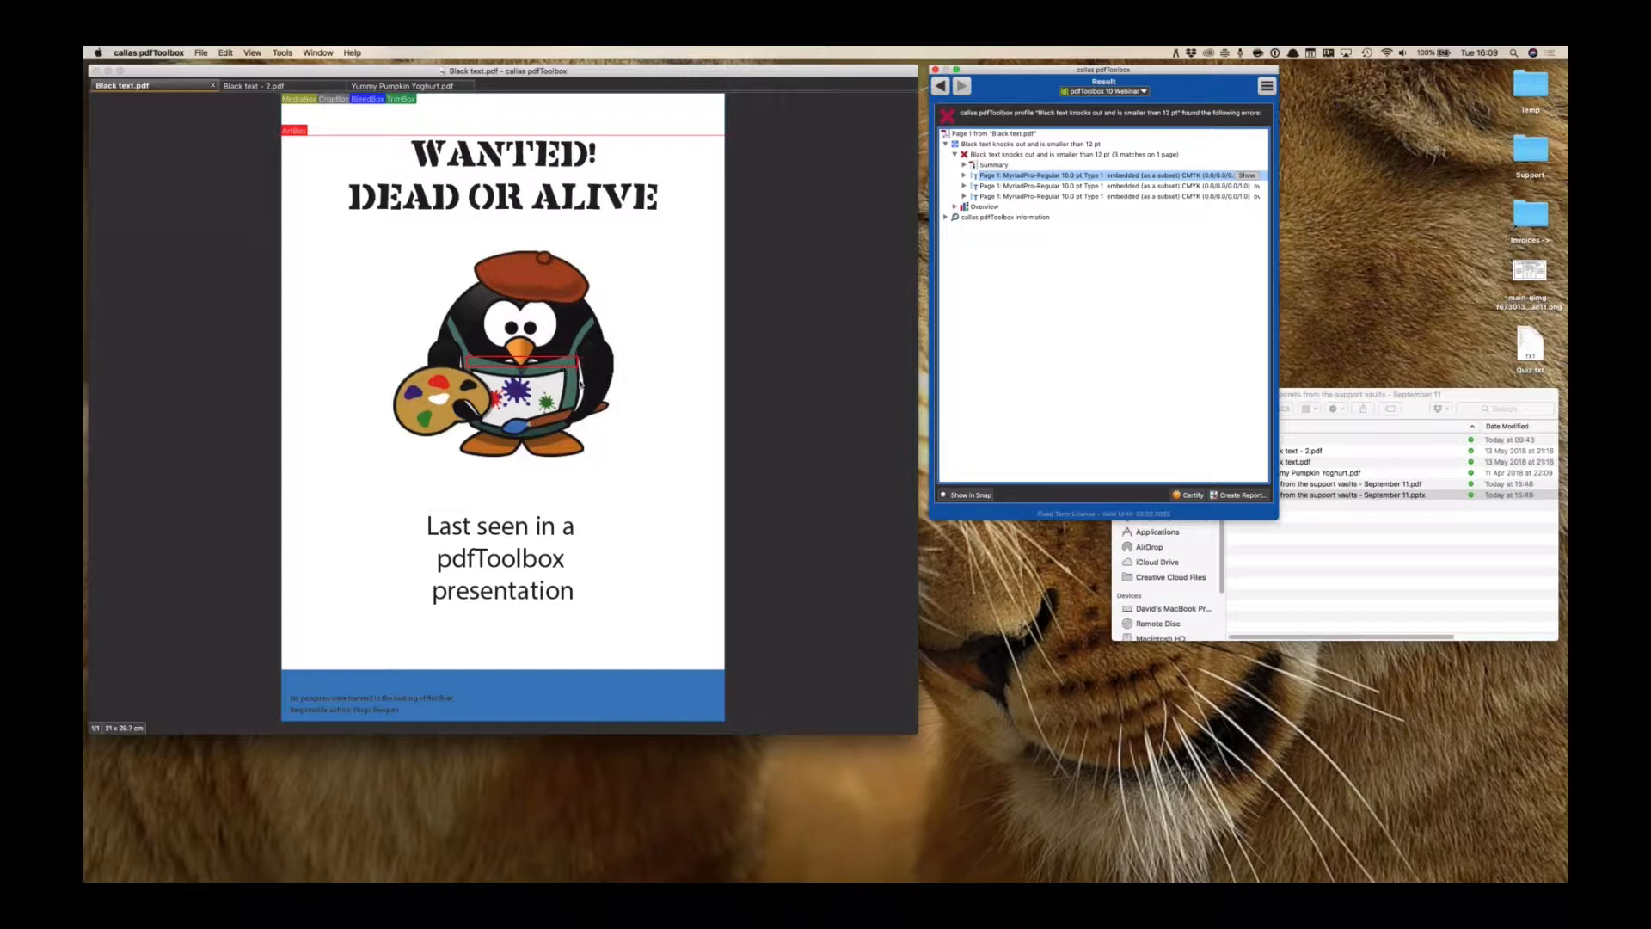
left_click(970, 496)
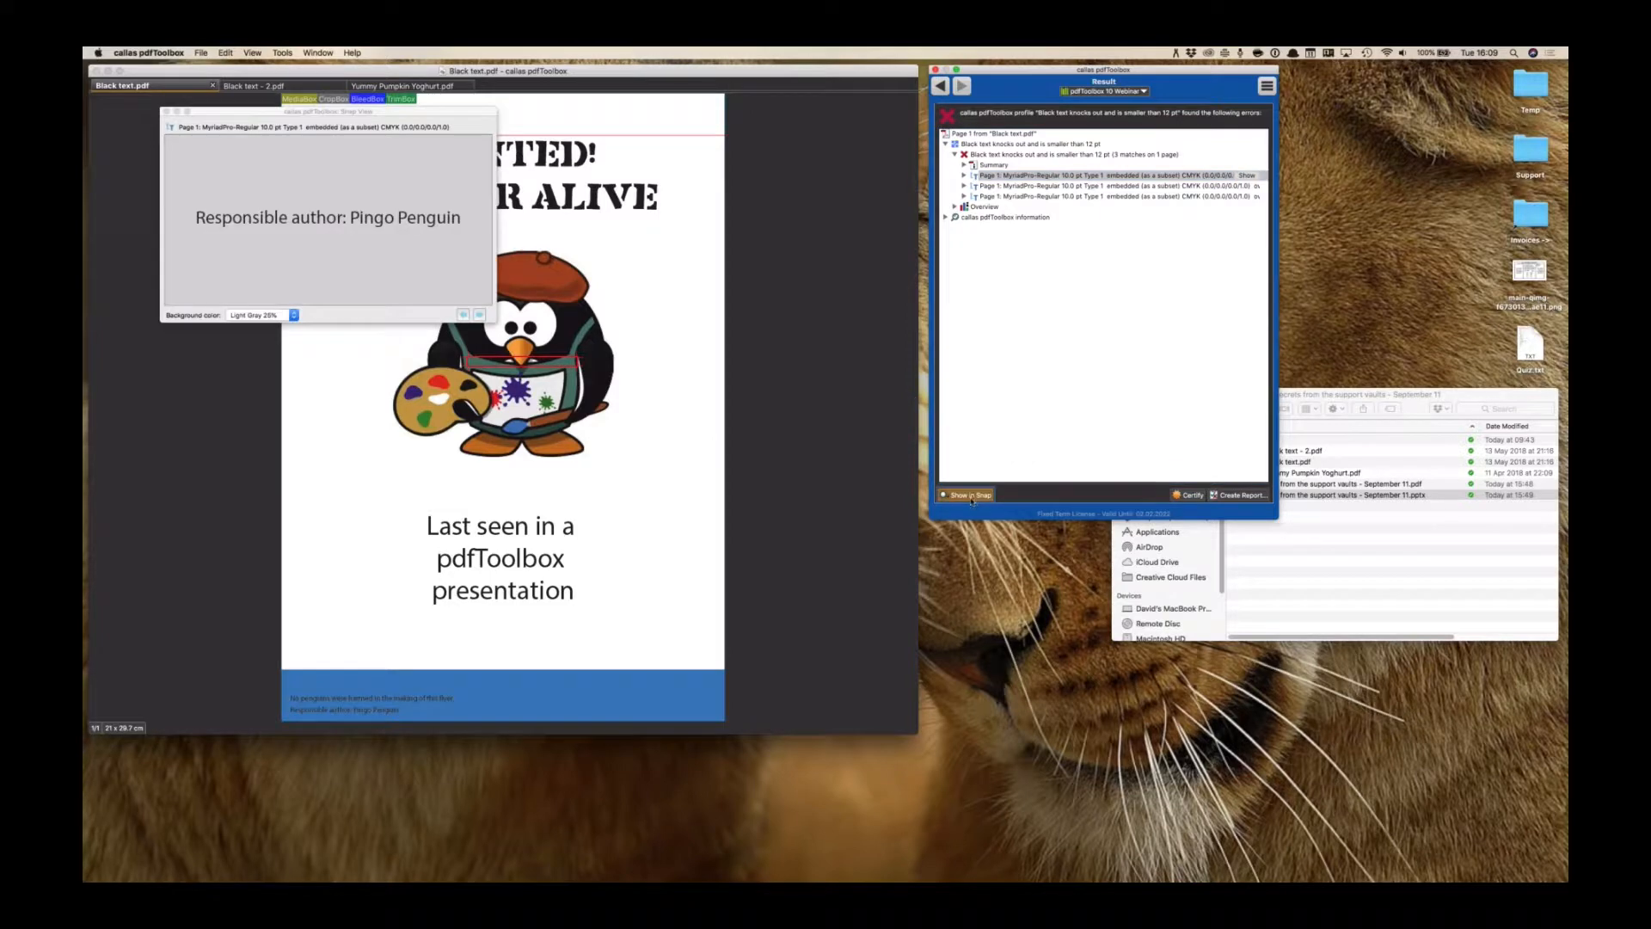
left_click_drag(442, 115, 1211, 531)
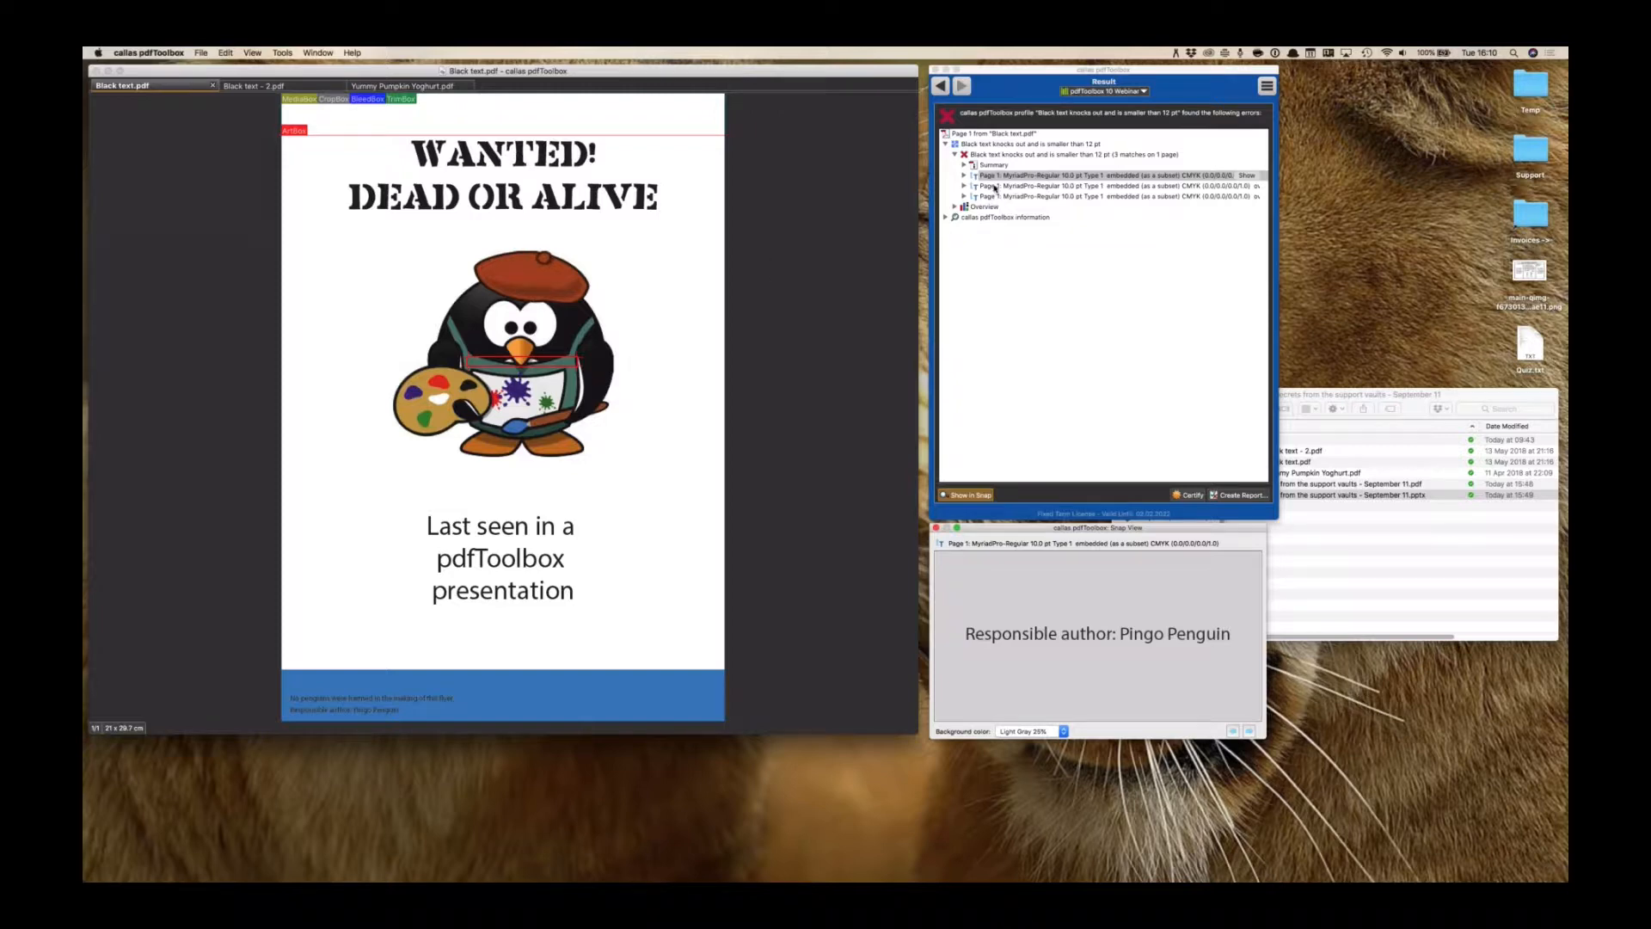
left_click(994, 185)
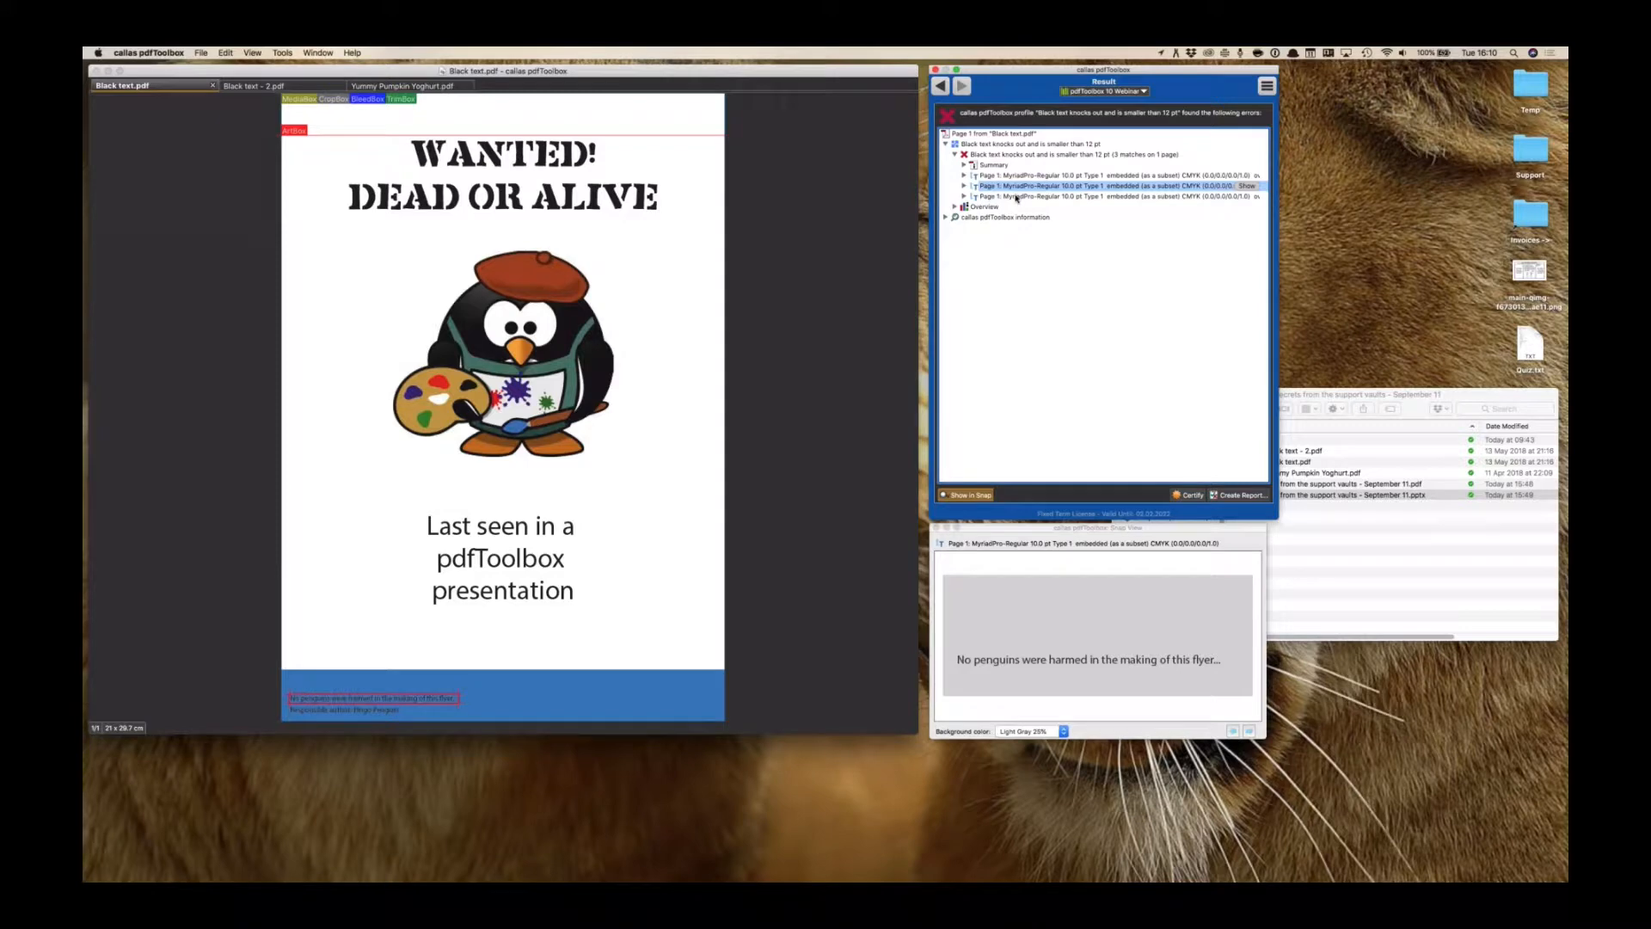
left_click(1017, 197)
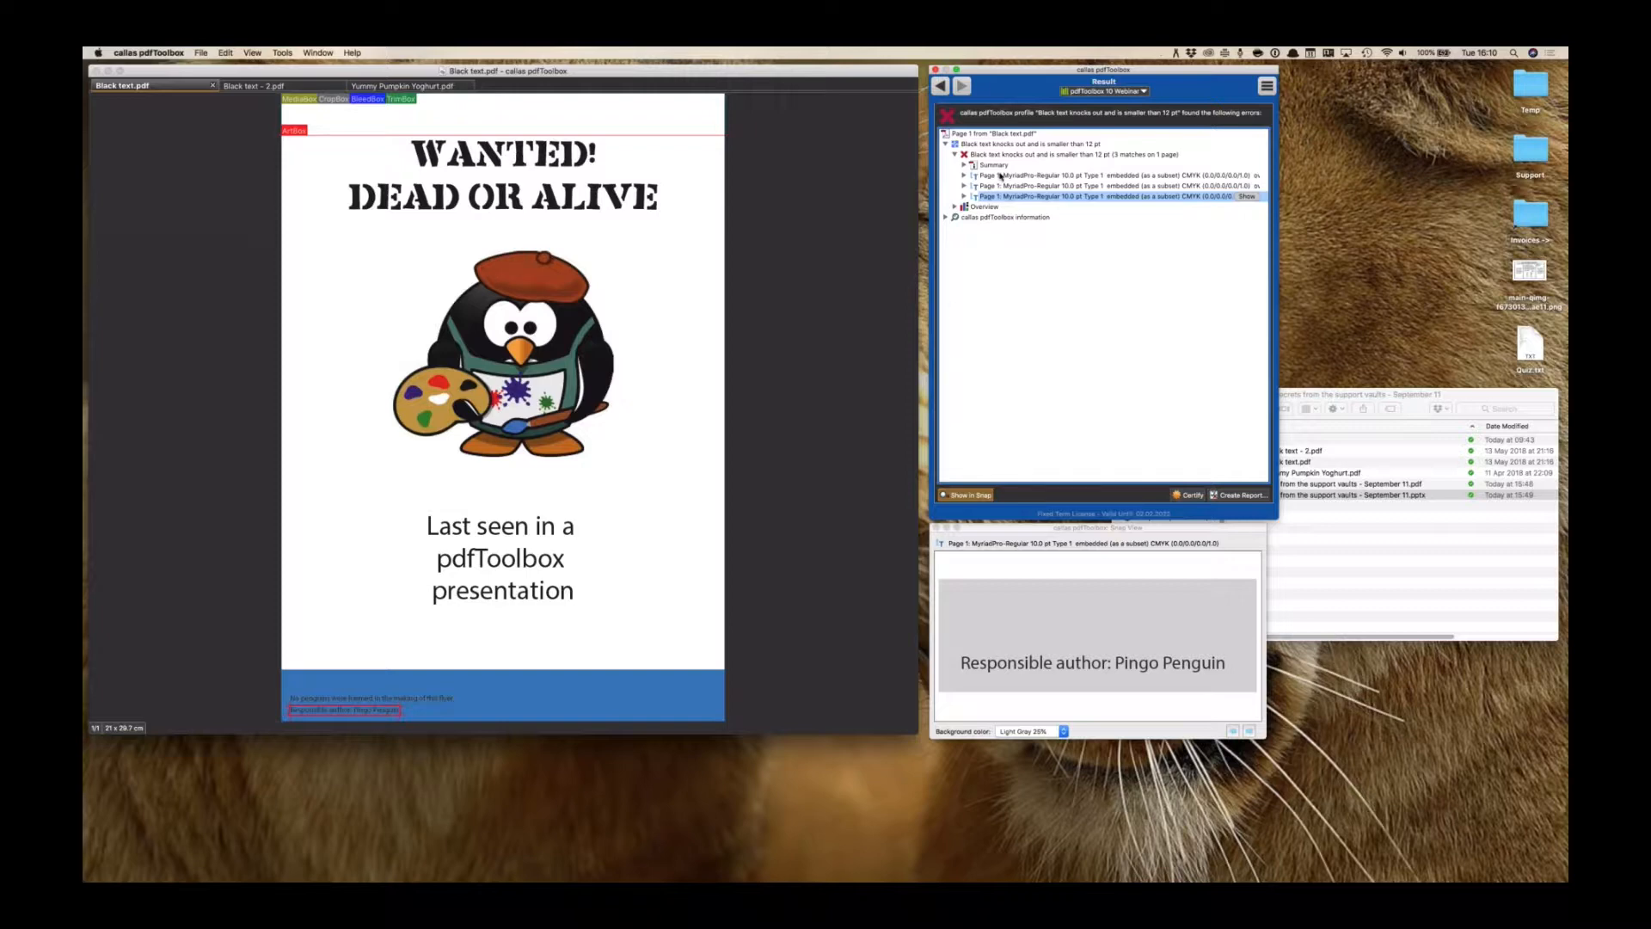
Run the same black text check on Black text - 2.pdf and expand its list of matches
left_click(258, 86)
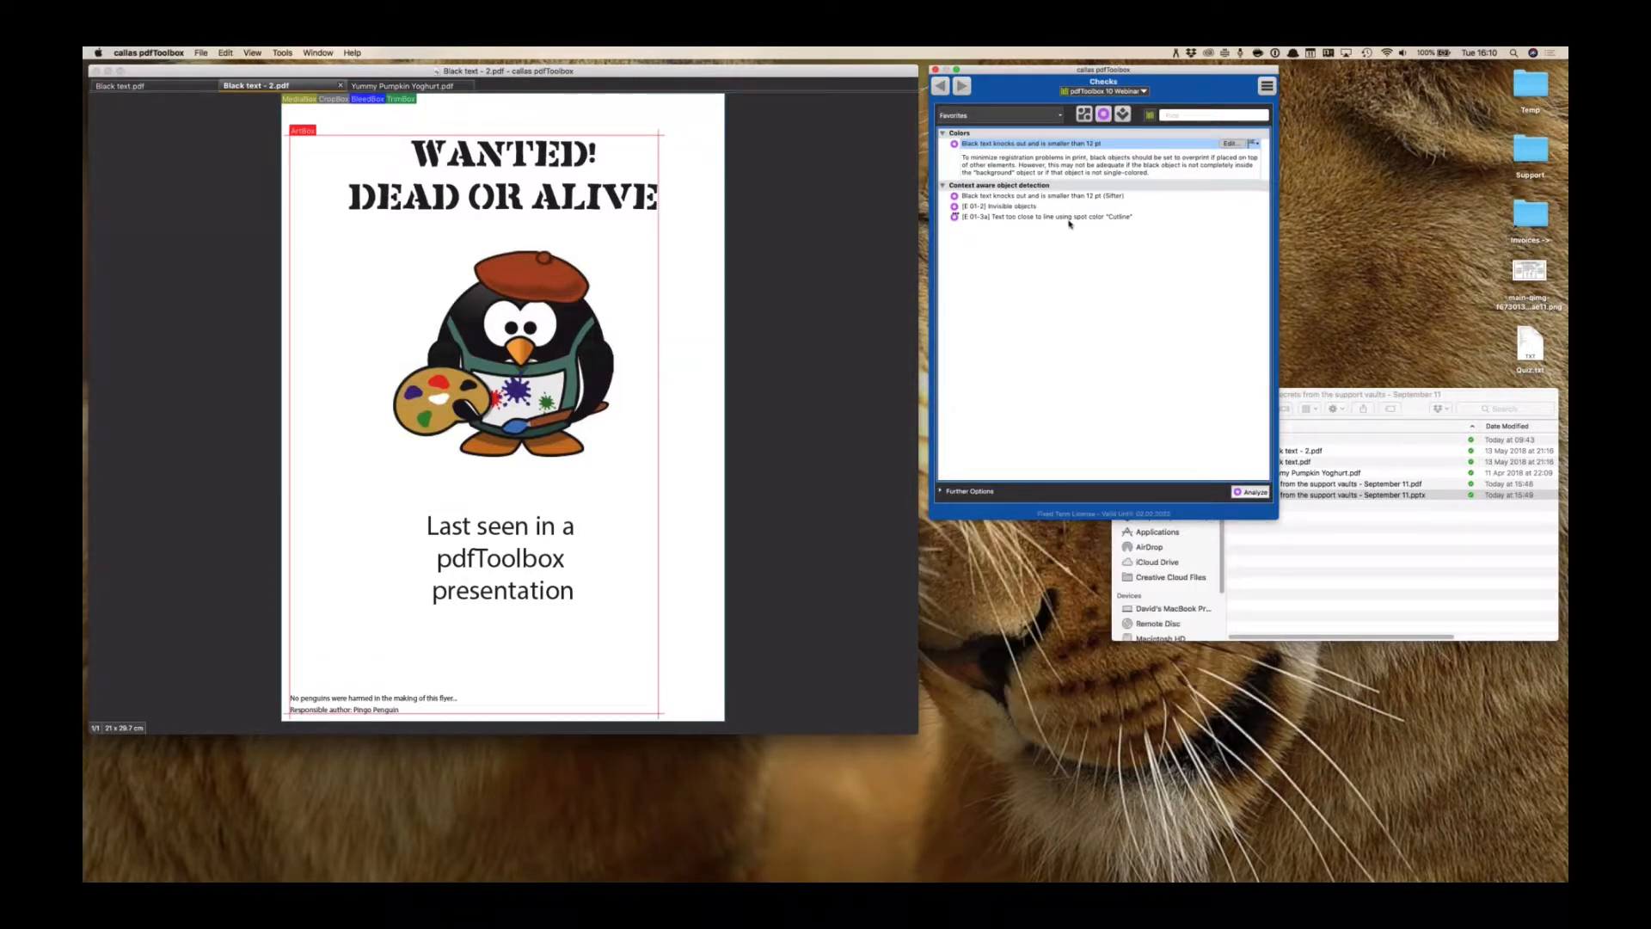
left_click(1255, 492)
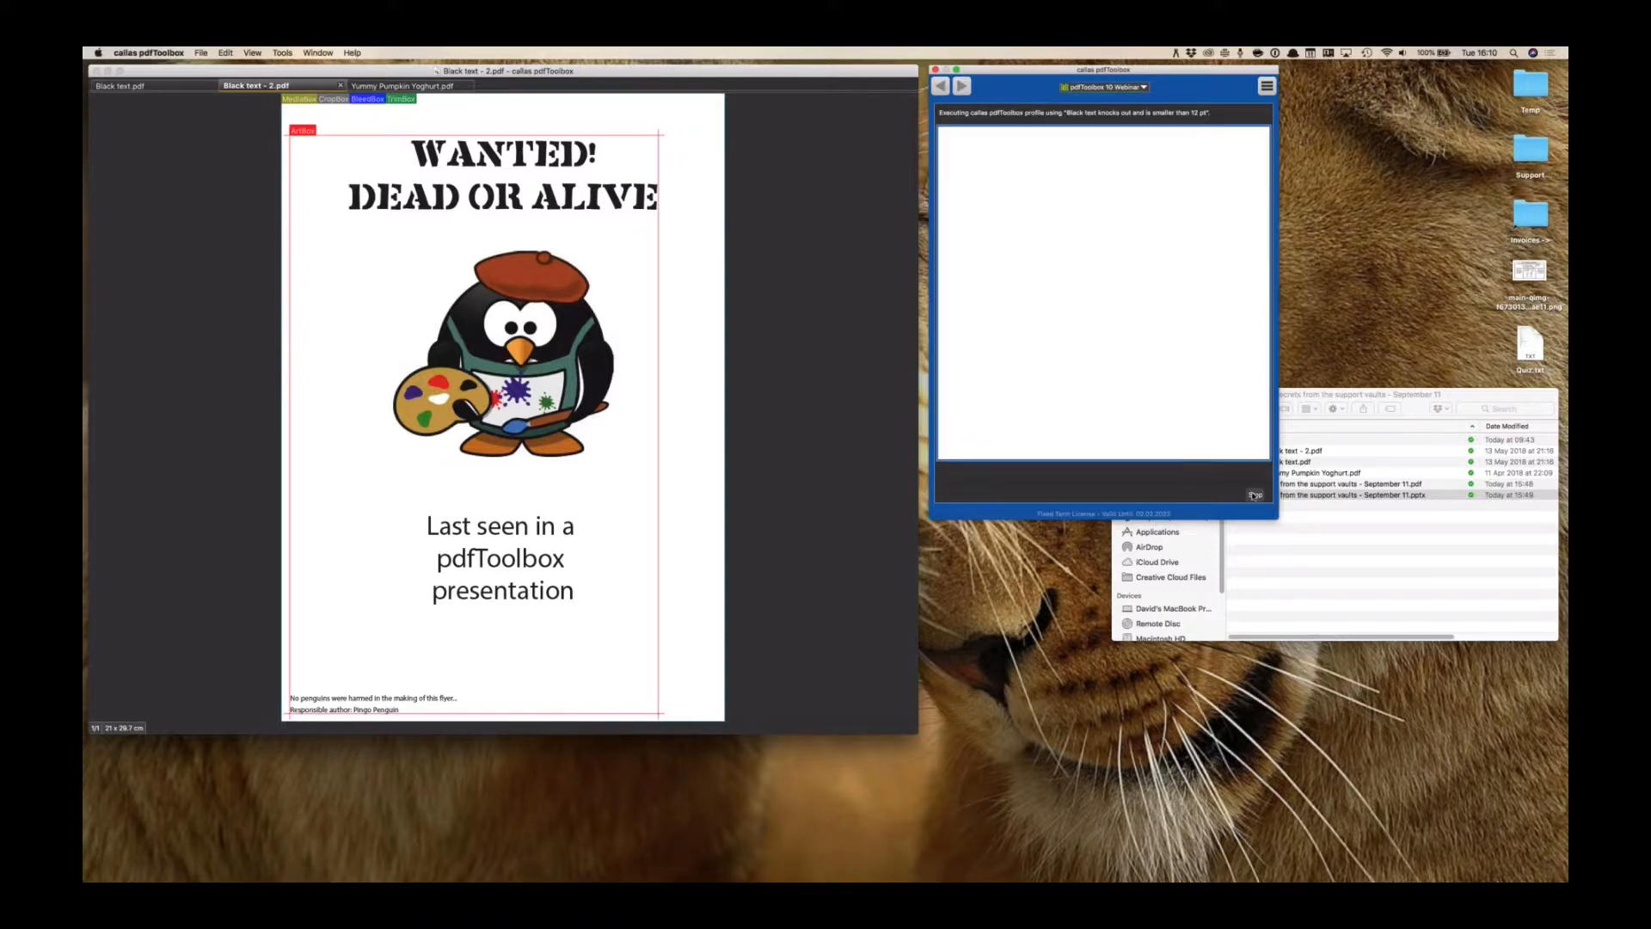
left_click(955, 155)
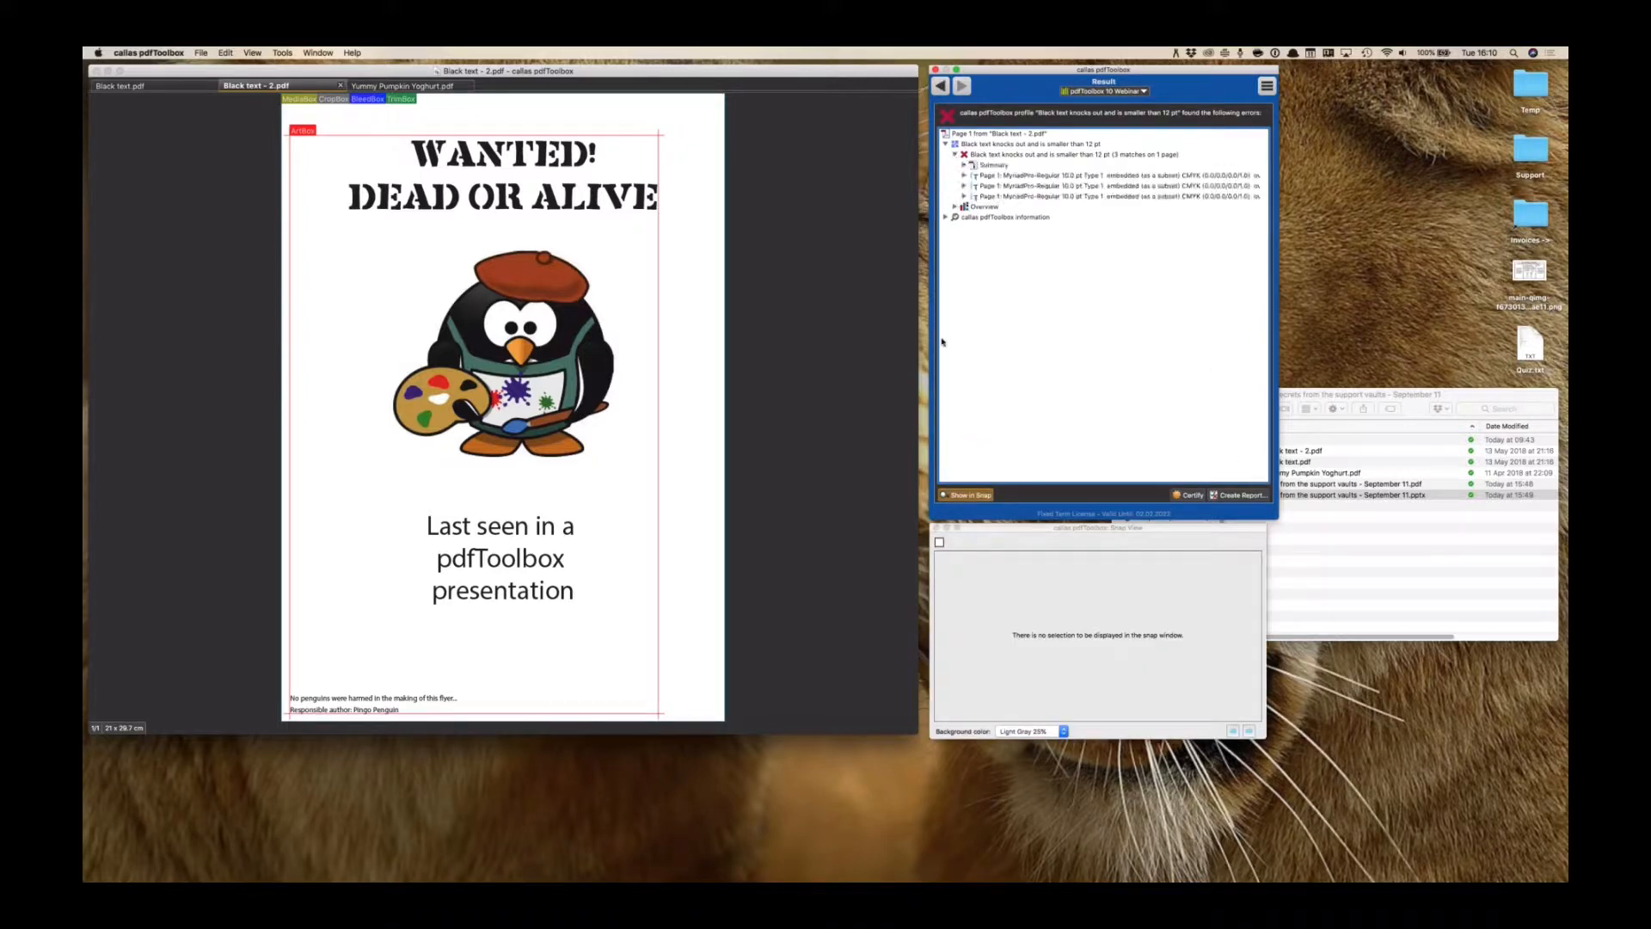
Close the snap view and locate each match on the page of Black text - 2.pdf
left_click(937, 527)
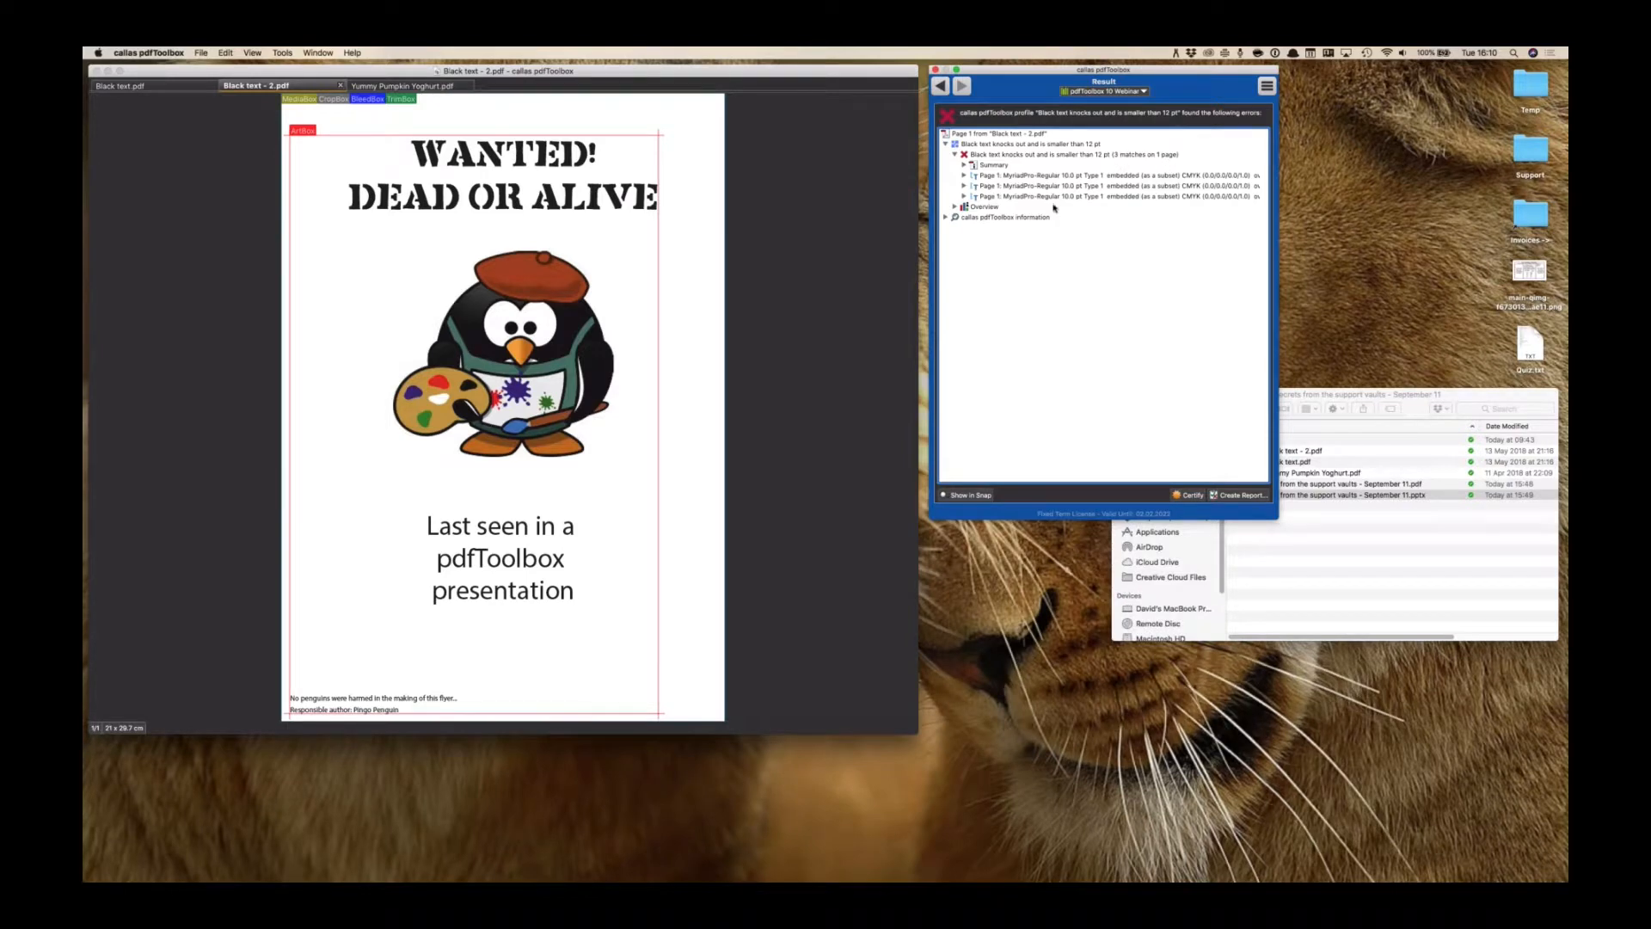
left_click(1054, 175)
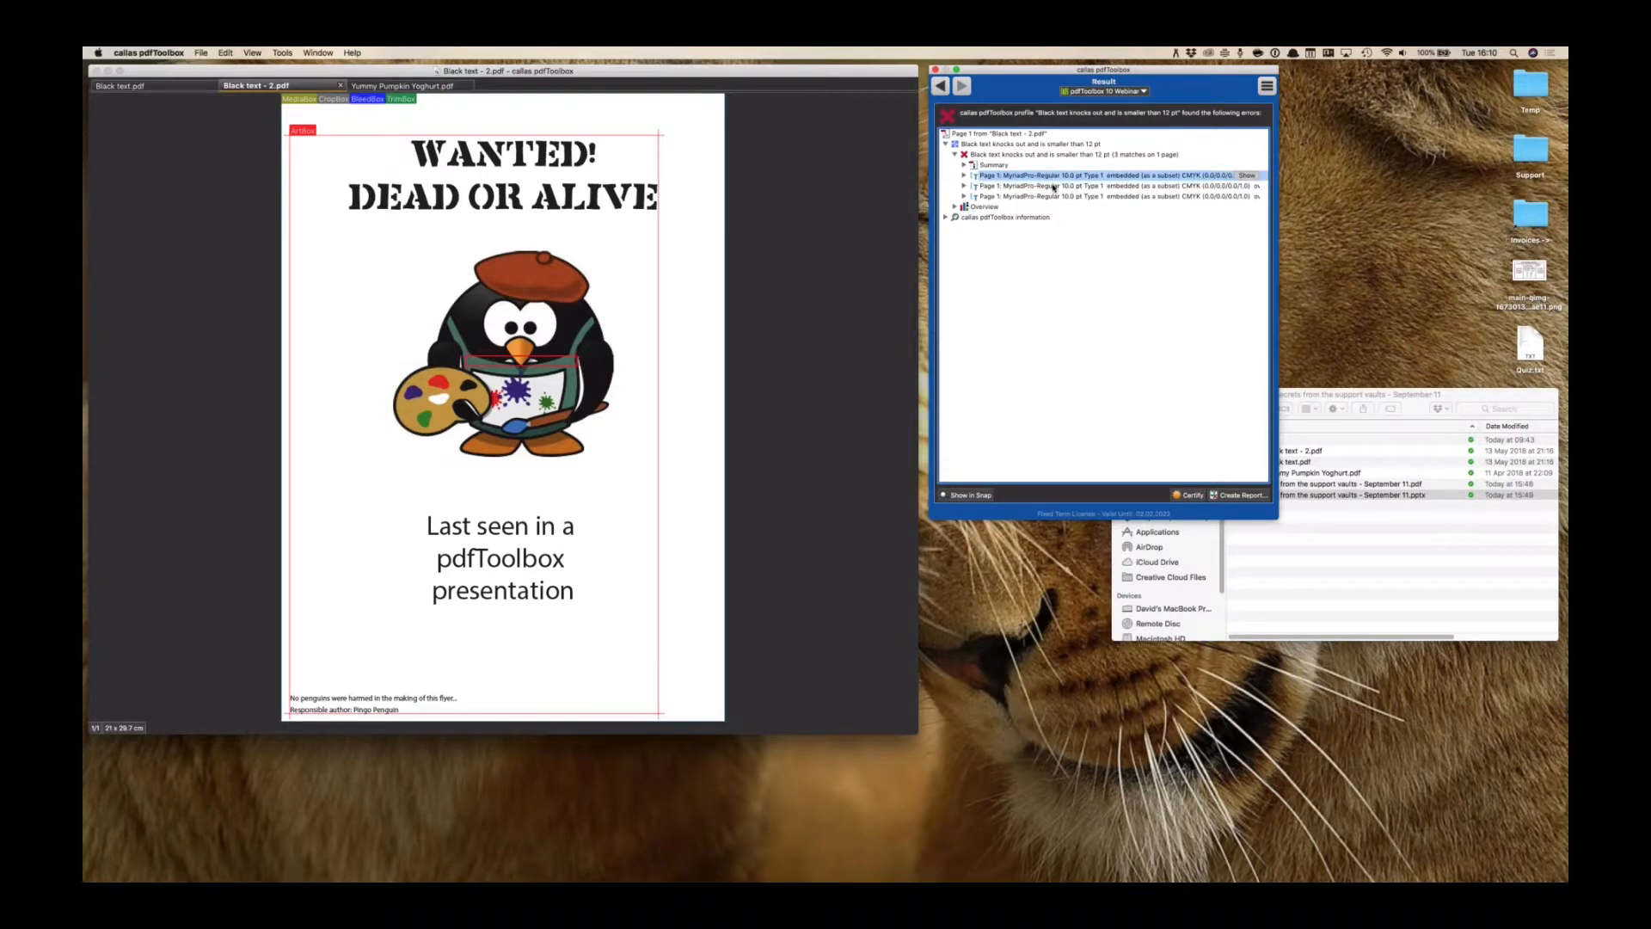
left_click(1054, 187)
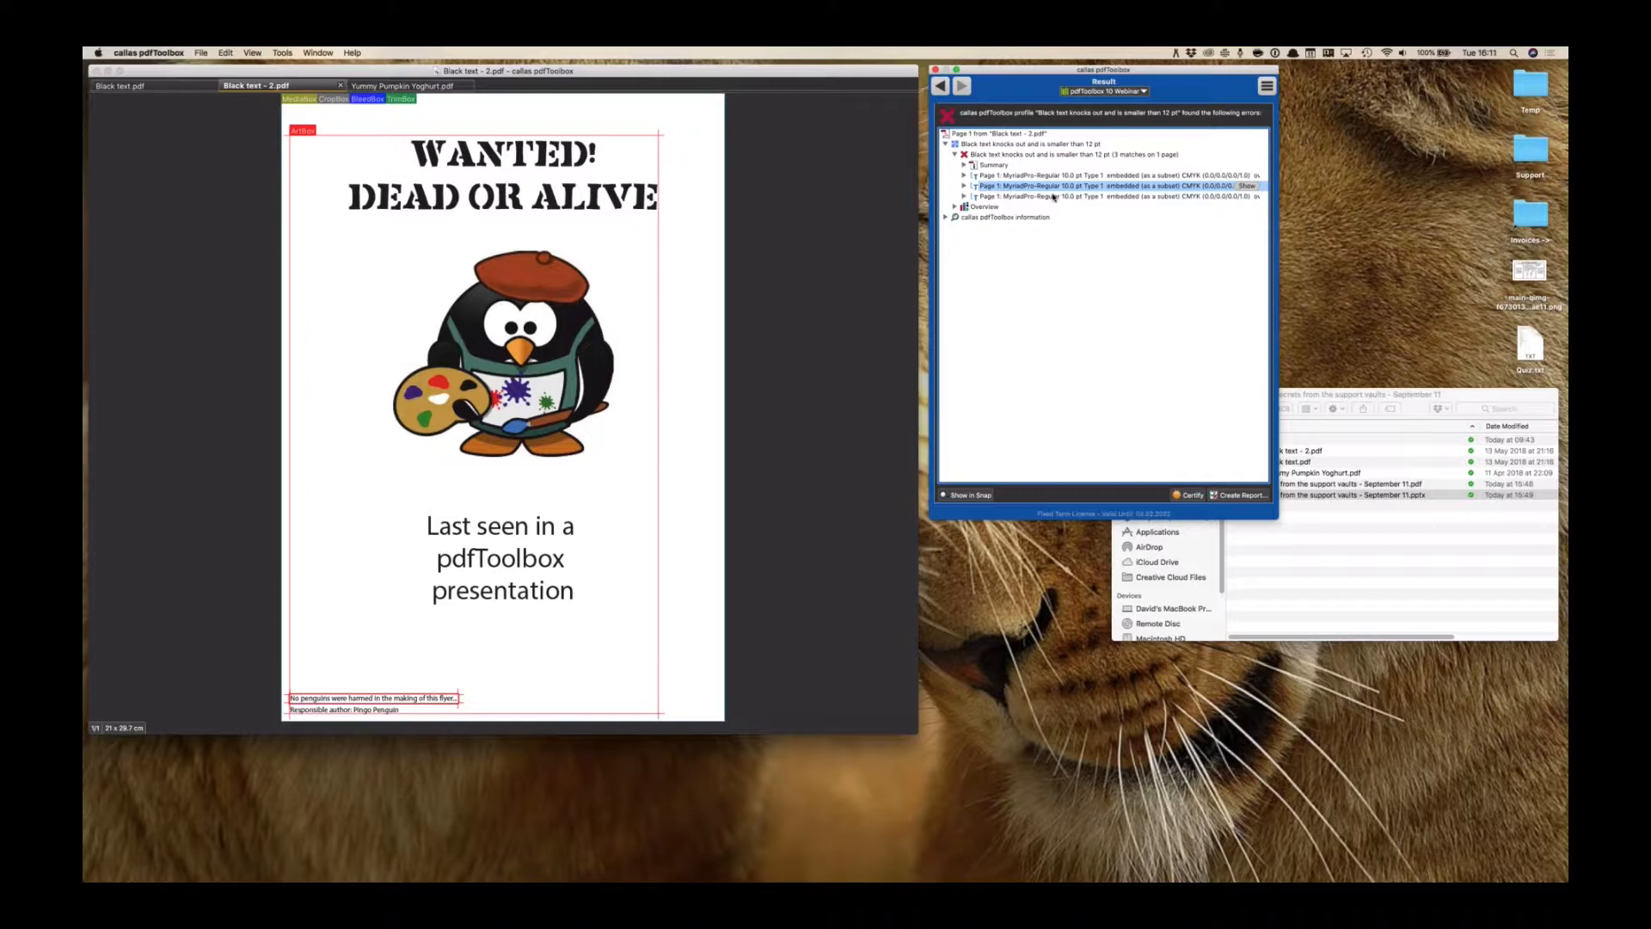
left_click(1054, 197)
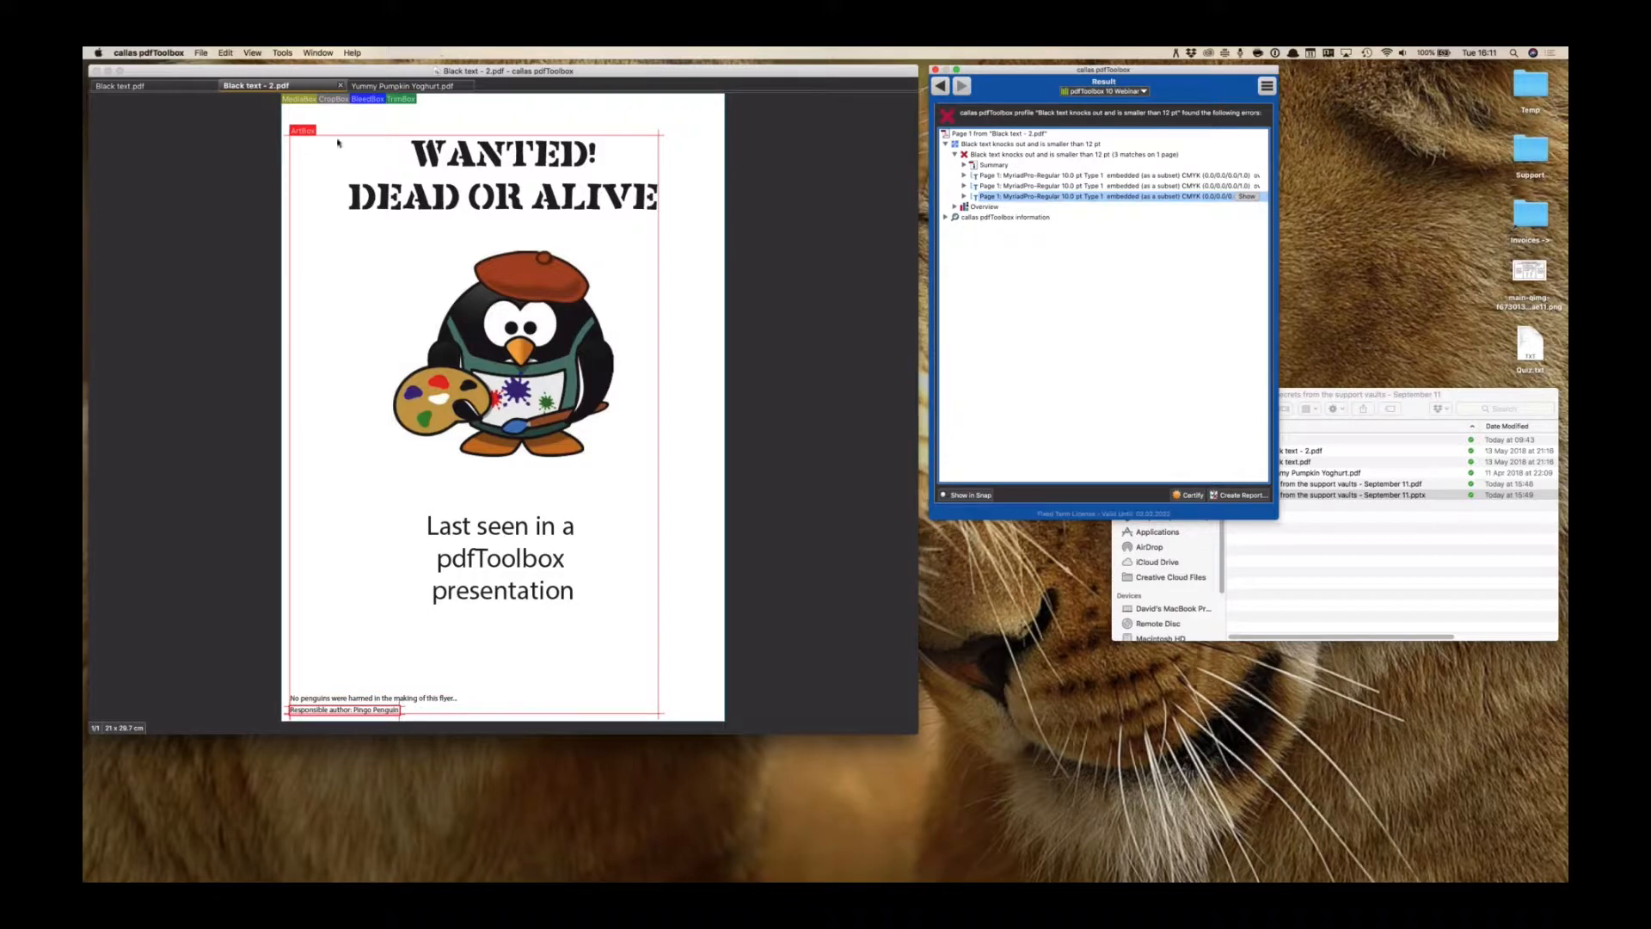
Compare Black text.pdf with Black text - 2.pdf, and go back to the list of checks with Black text.pdf active
left_click(163, 87)
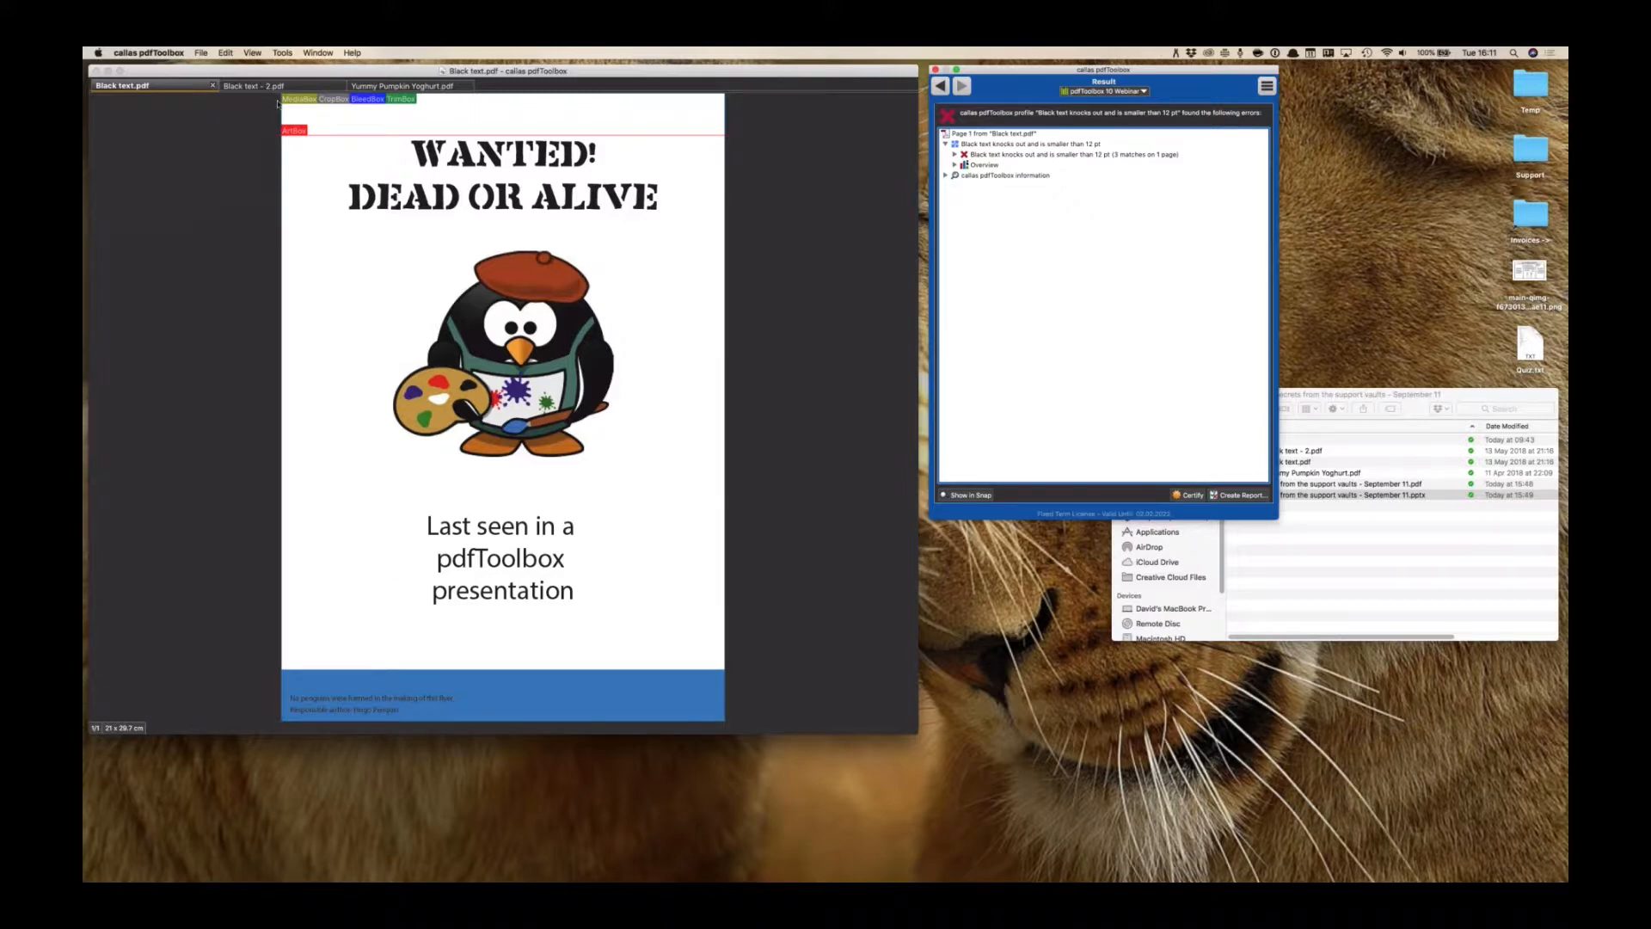
left_click(280, 88)
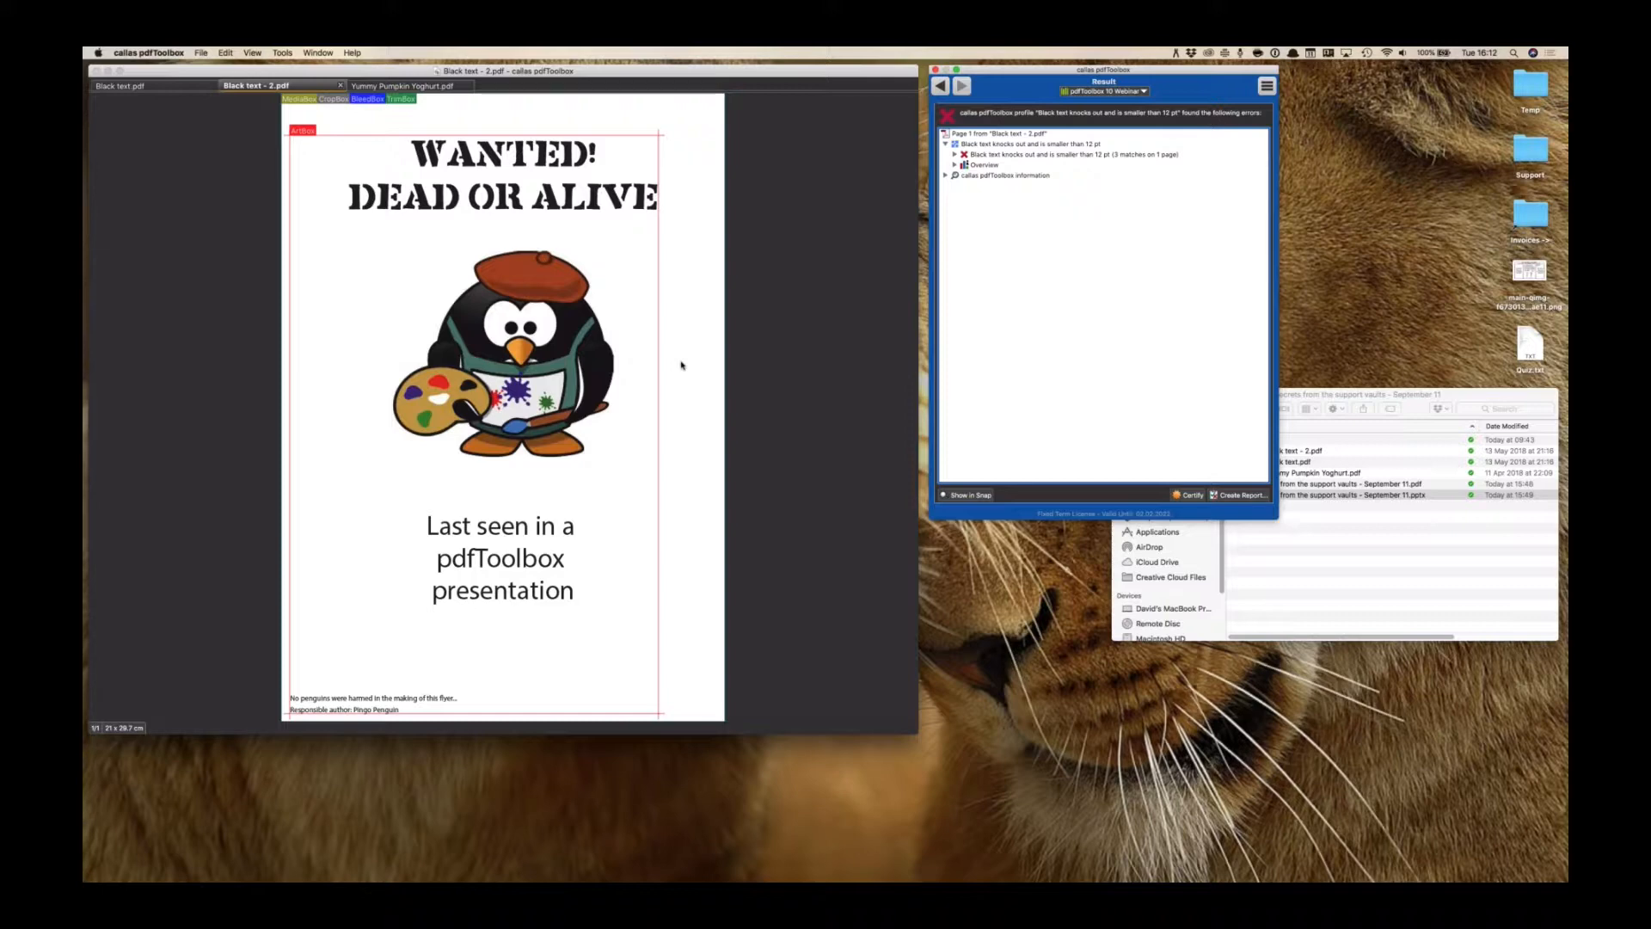
left_click(943, 86)
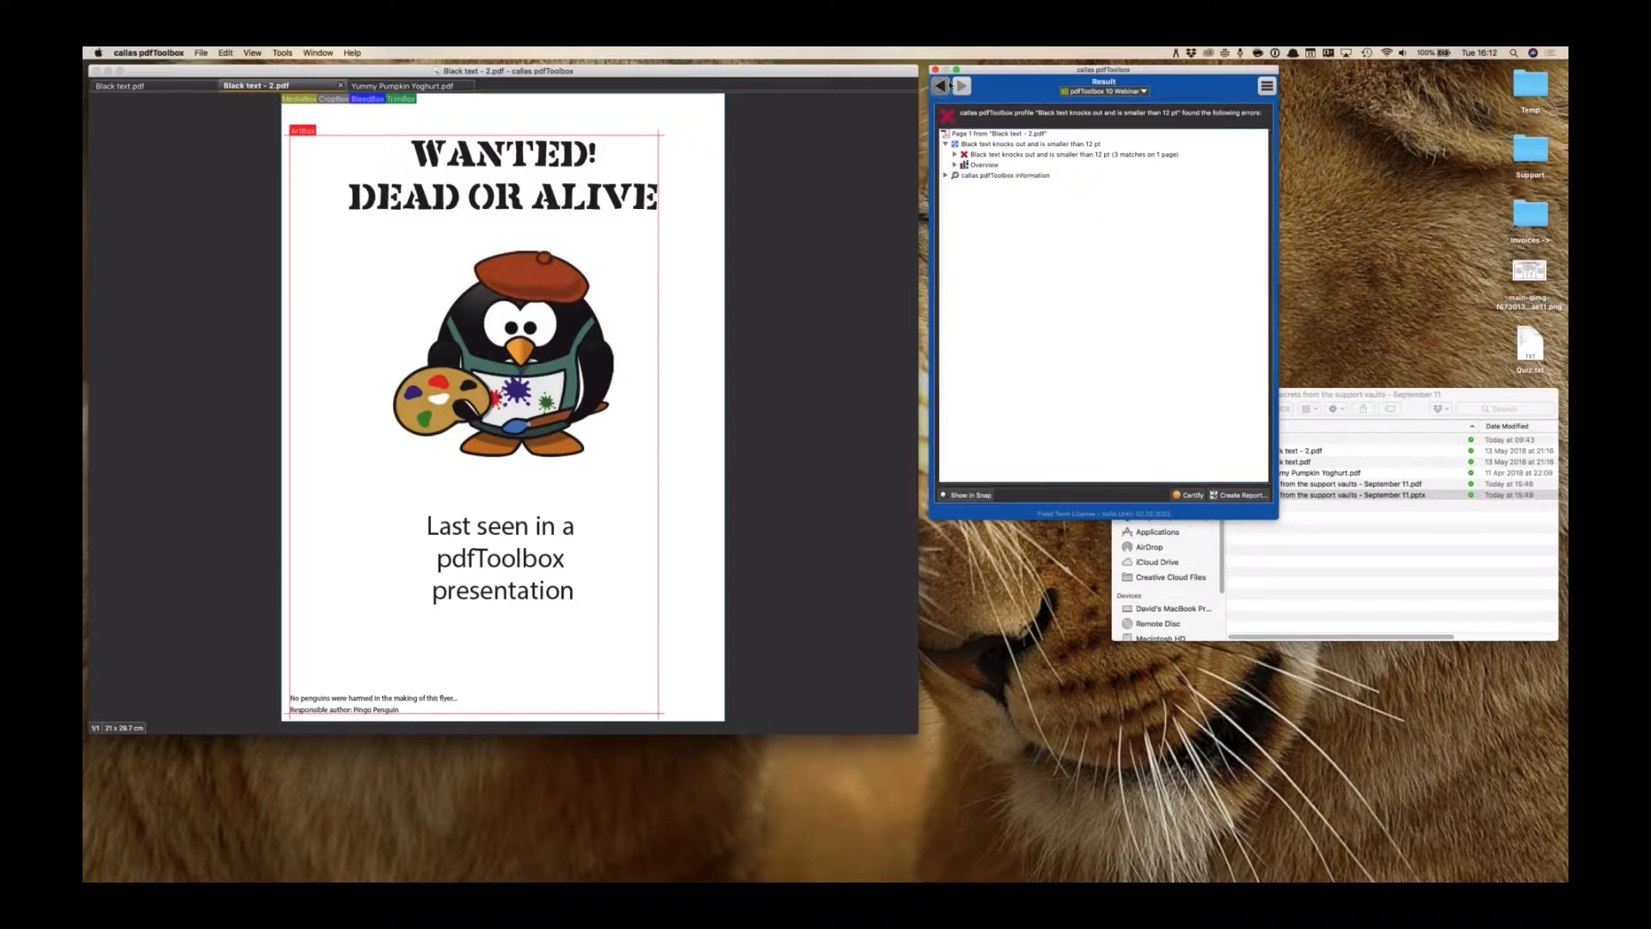
left_click(184, 89)
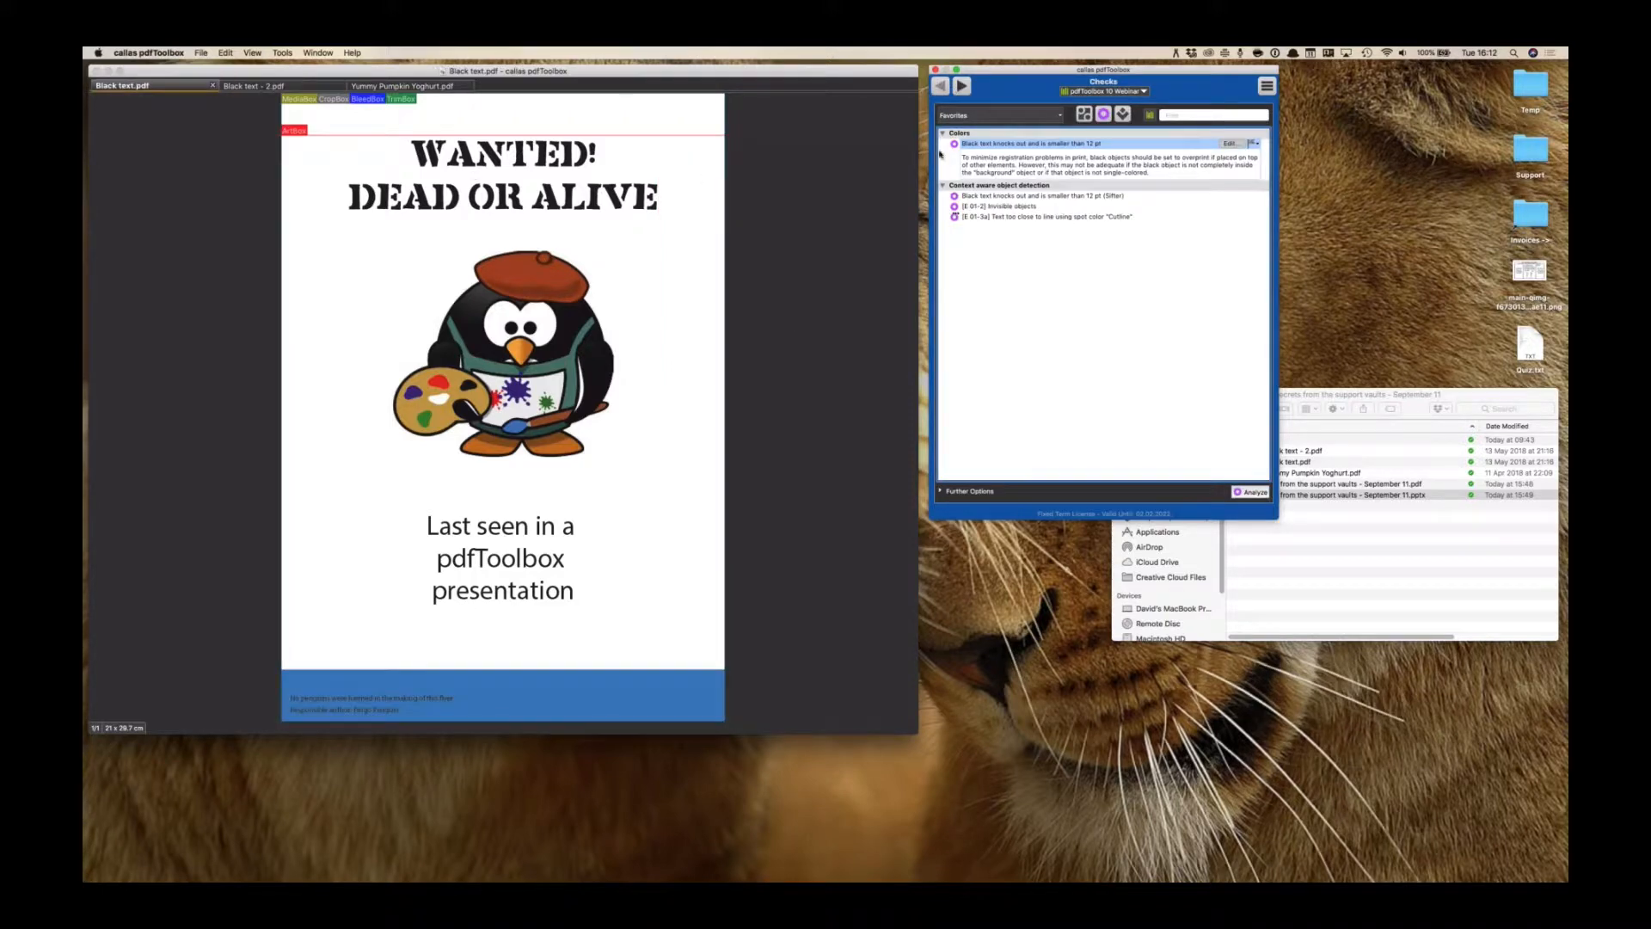
Run the "Black text knocks out and is smaller than 12 pt (Sifter)" check on Black text.pdf and locate each match on the page
left_click(1052, 196)
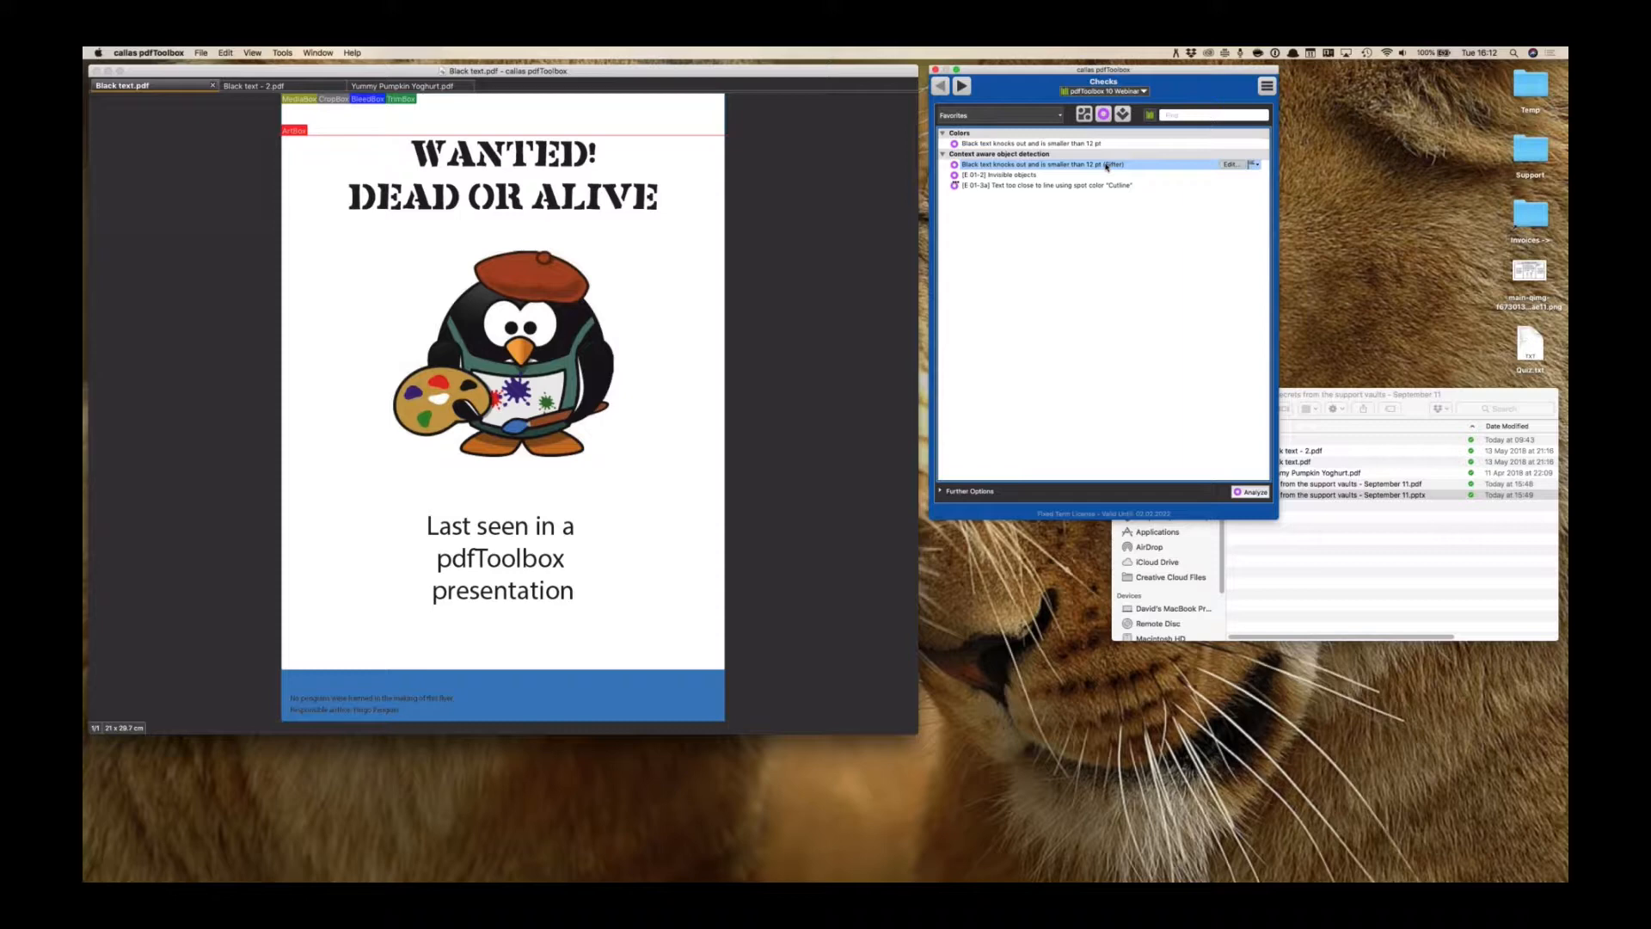
left_click(1255, 493)
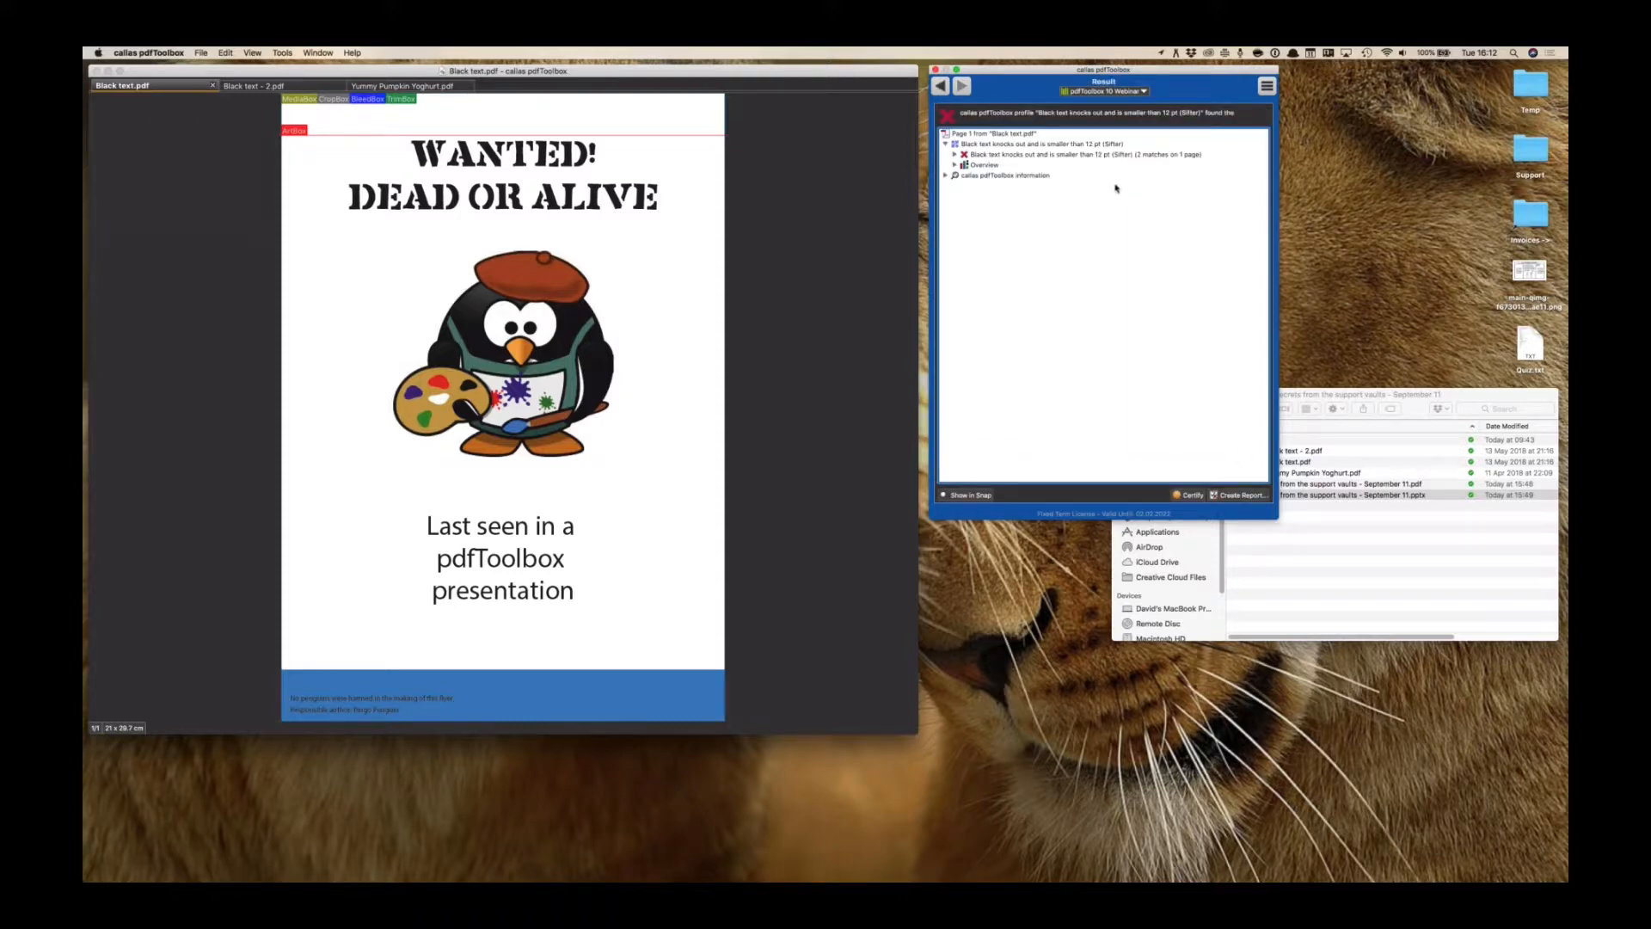
left_click(954, 154)
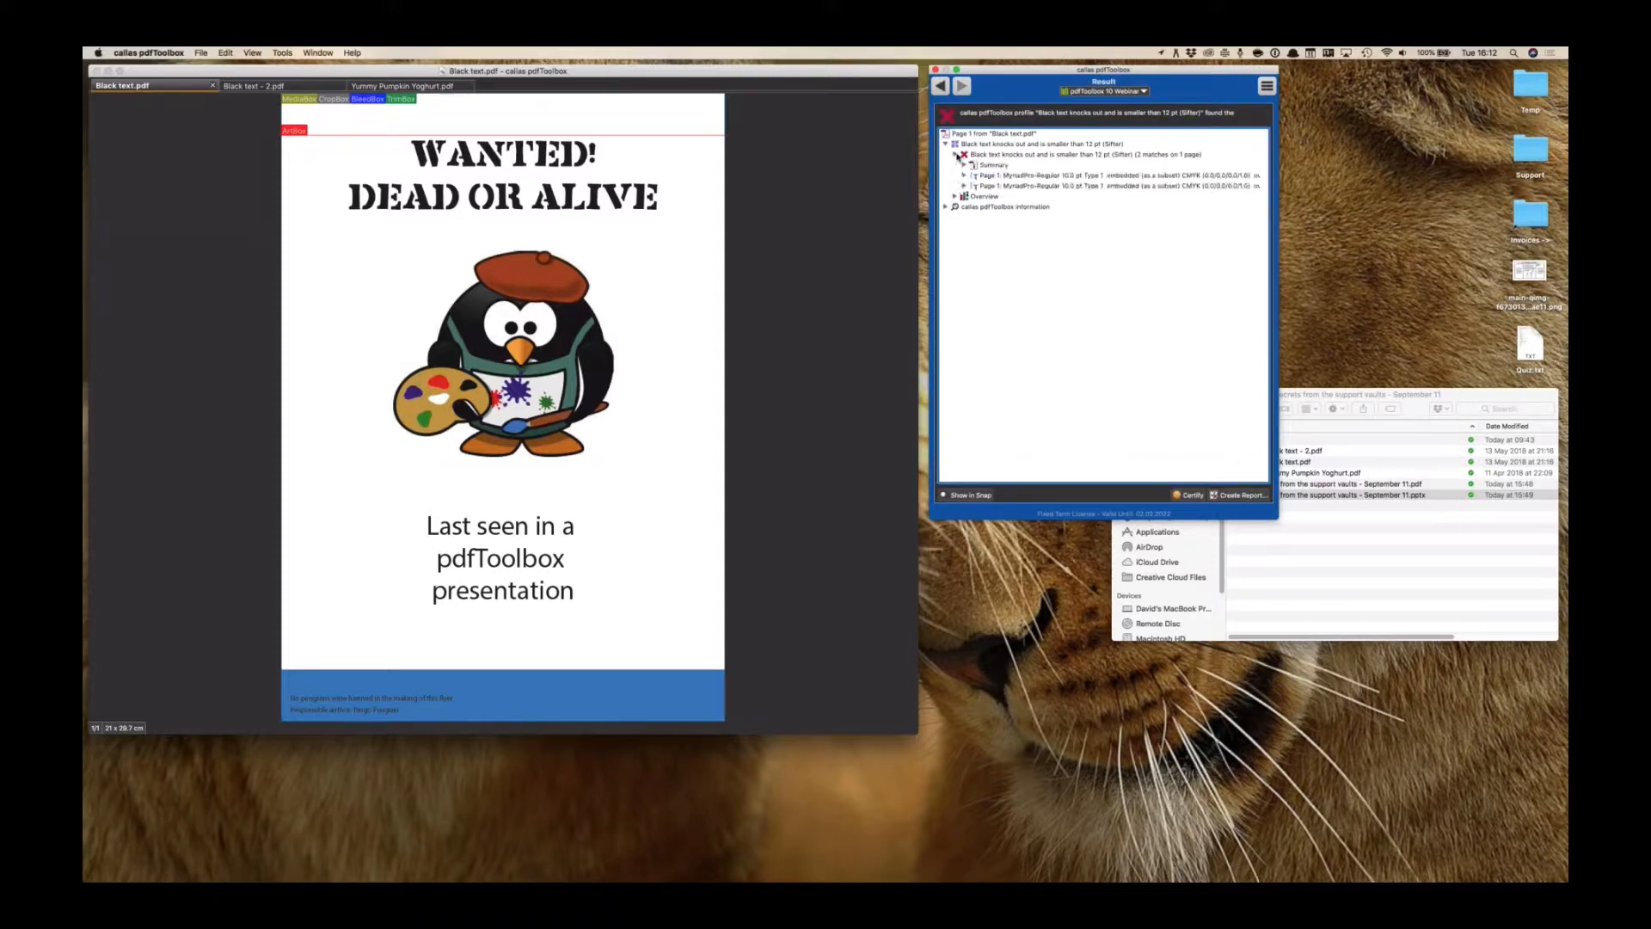
left_click(1160, 176)
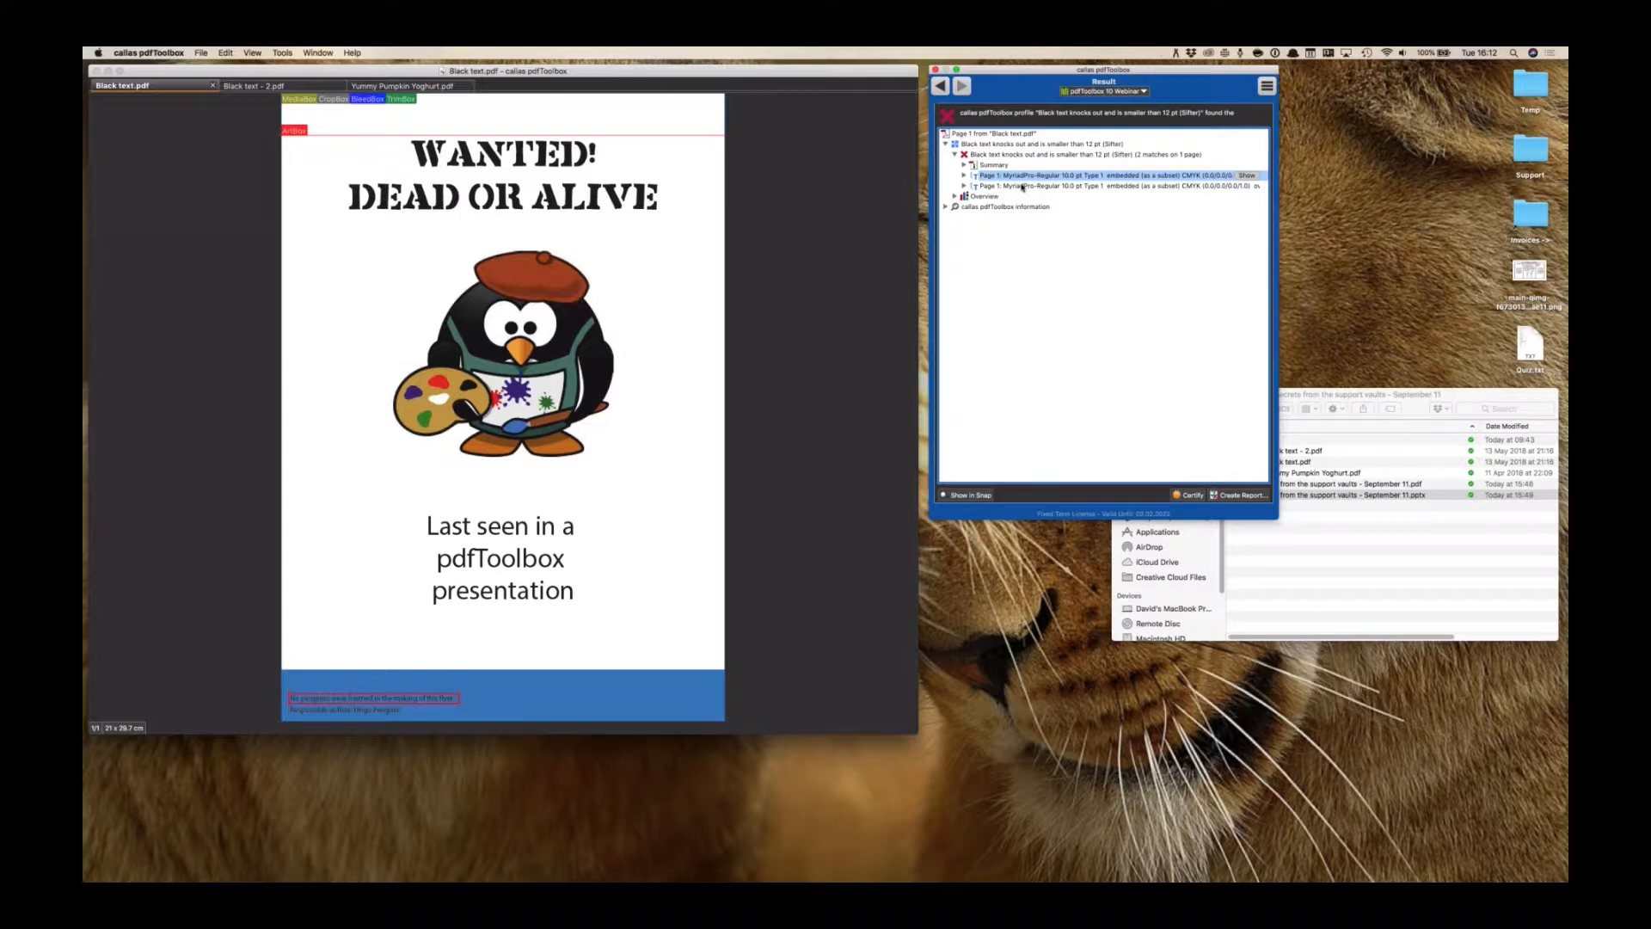
left_click(1022, 185)
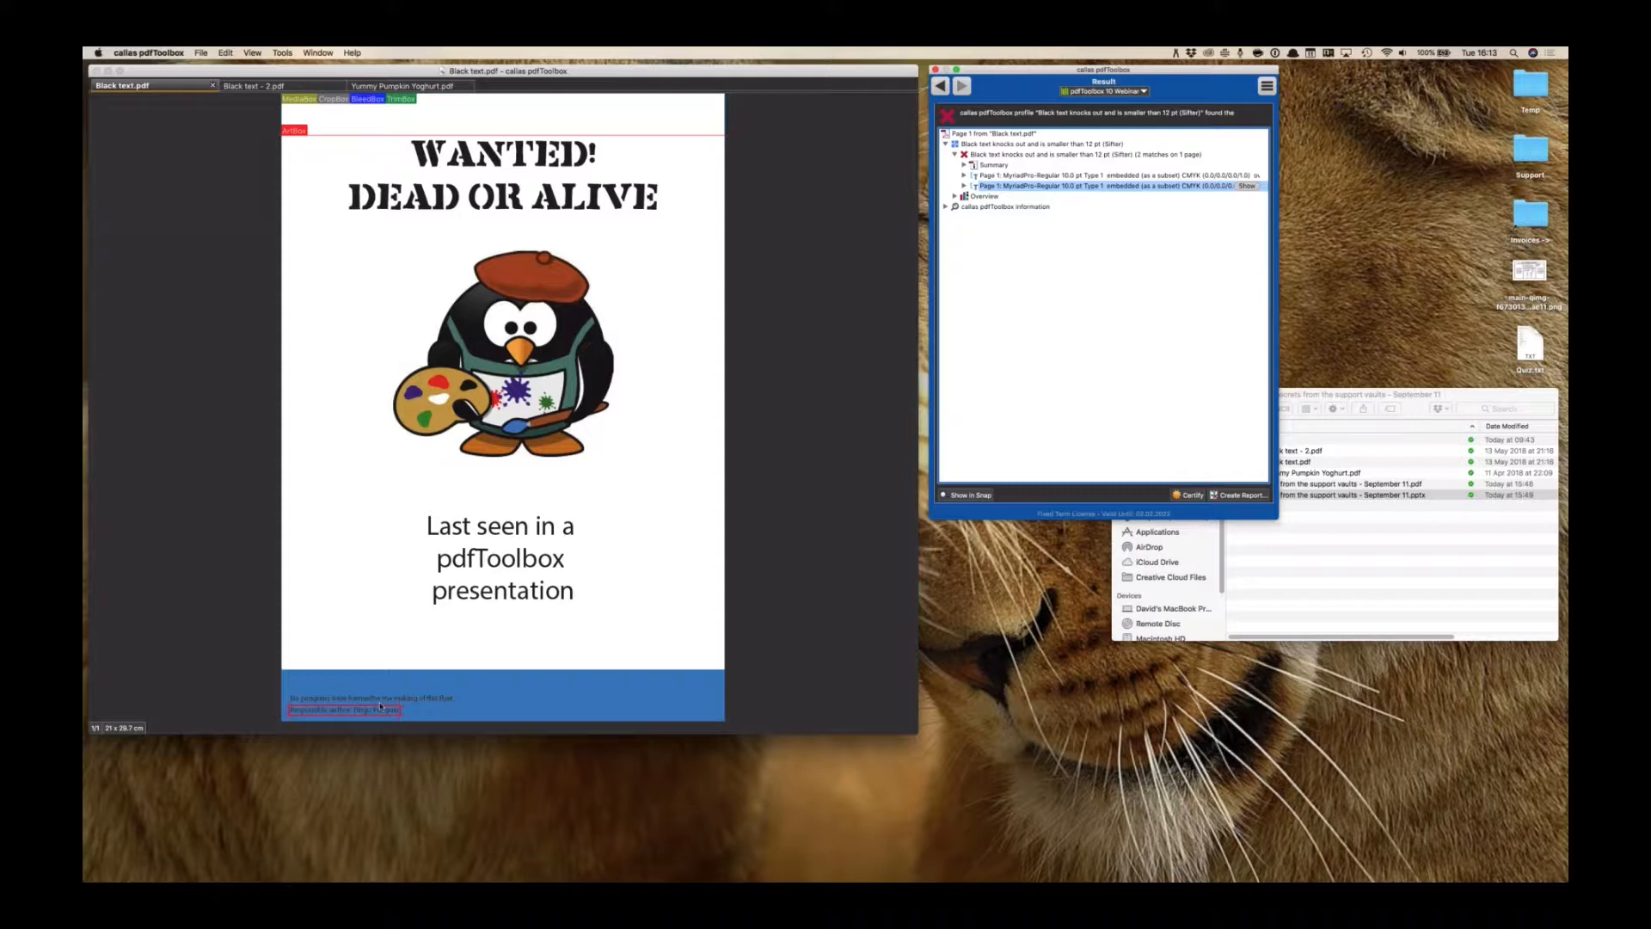
Return to the list of checks and run the Sifter version of the black text check on Black text - 2.pdf
left_click(245, 86)
left_click(940, 86)
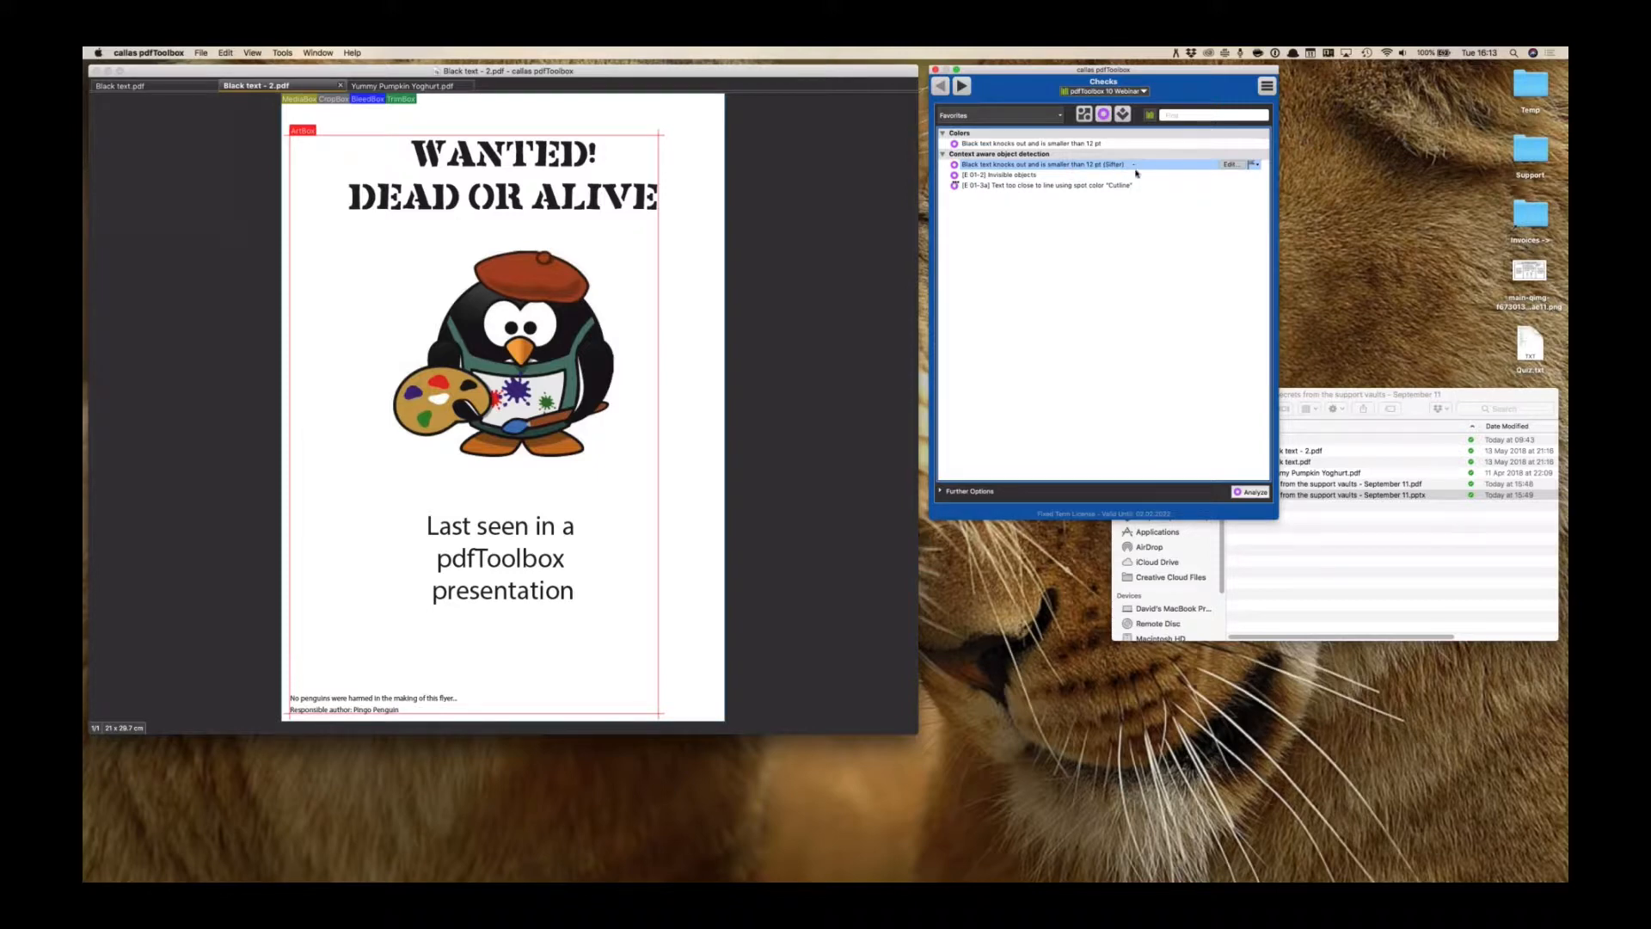
left_click(1255, 492)
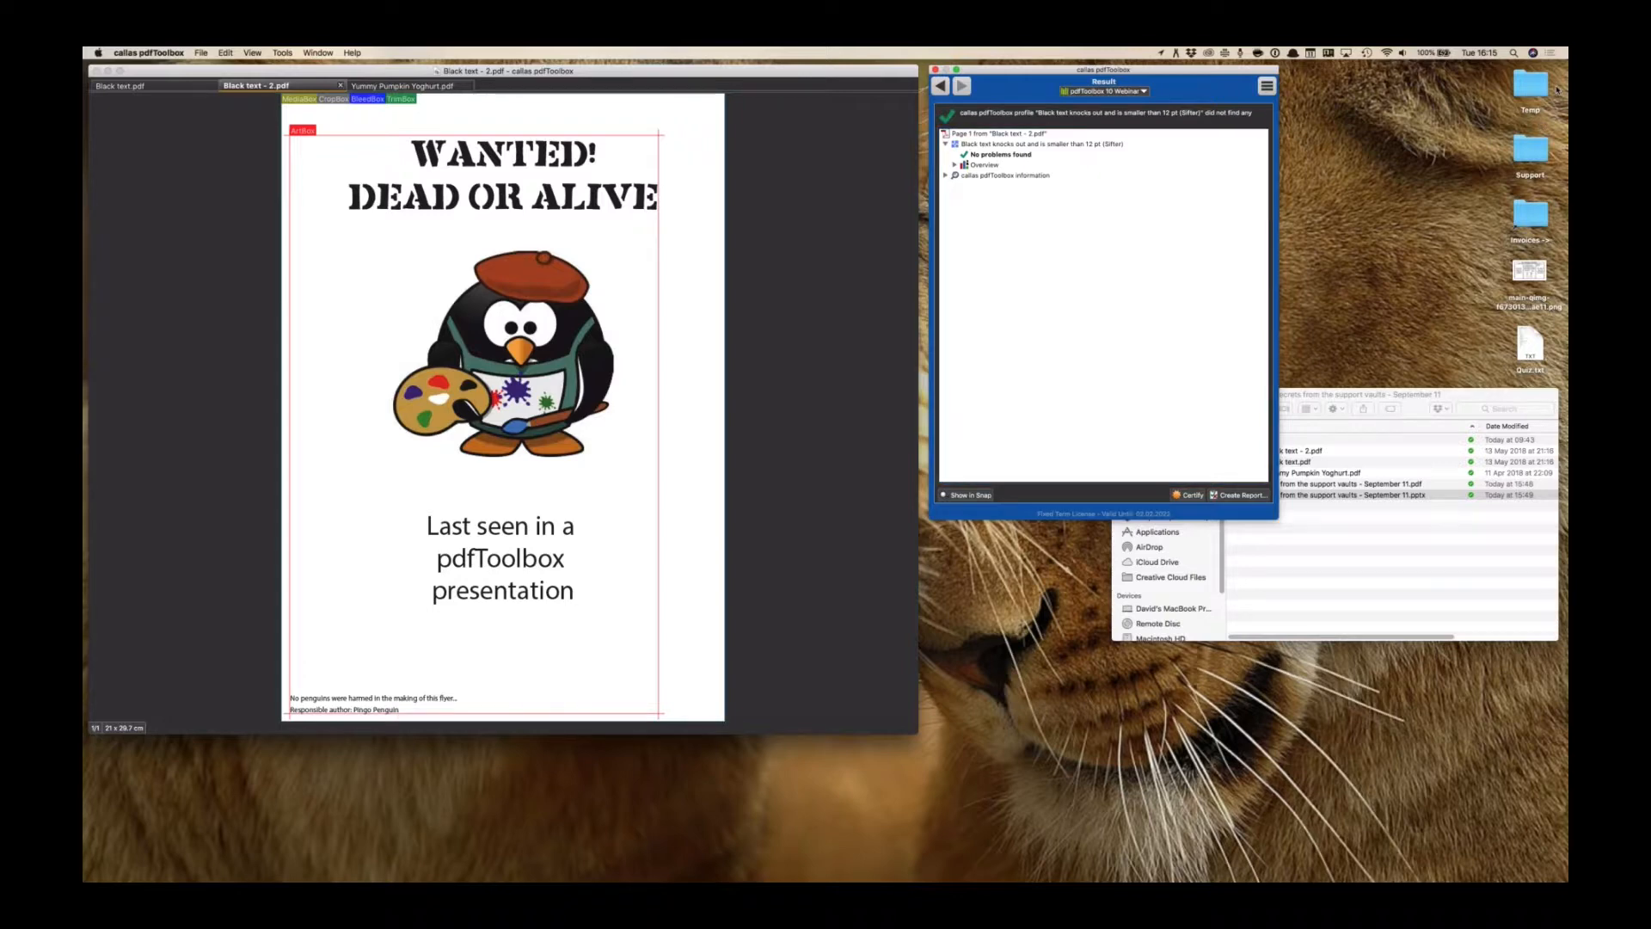
Open the Sifter version of the black text check for editing and list the "Context aware object detection" properties
left_click(1453, 671)
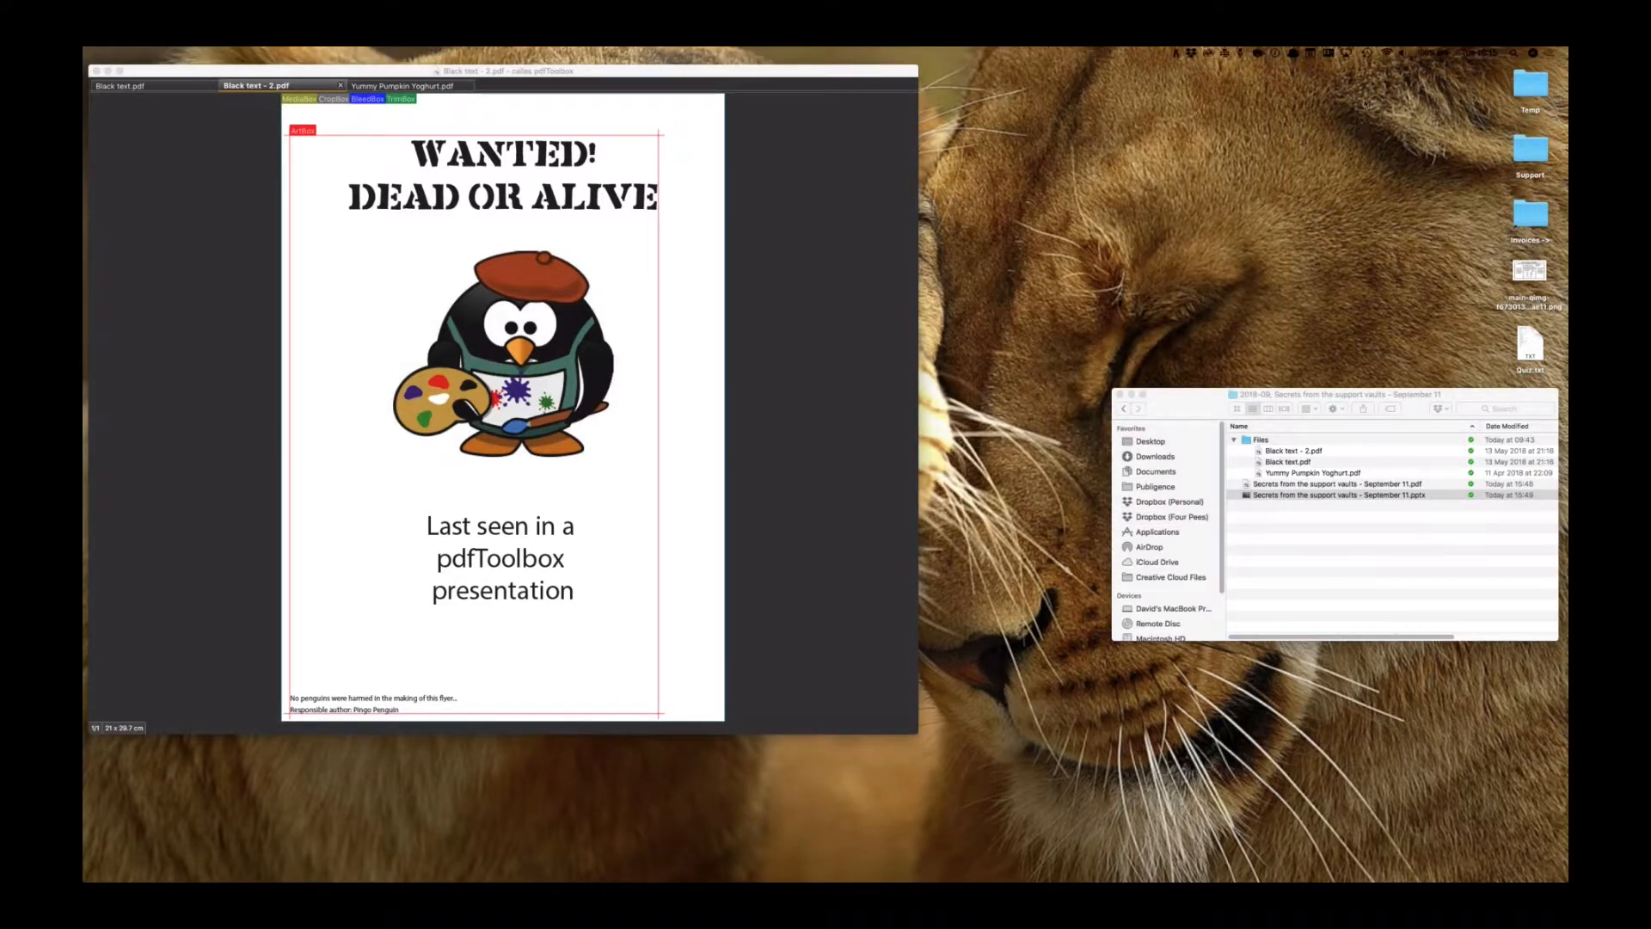
left_click(704, 217)
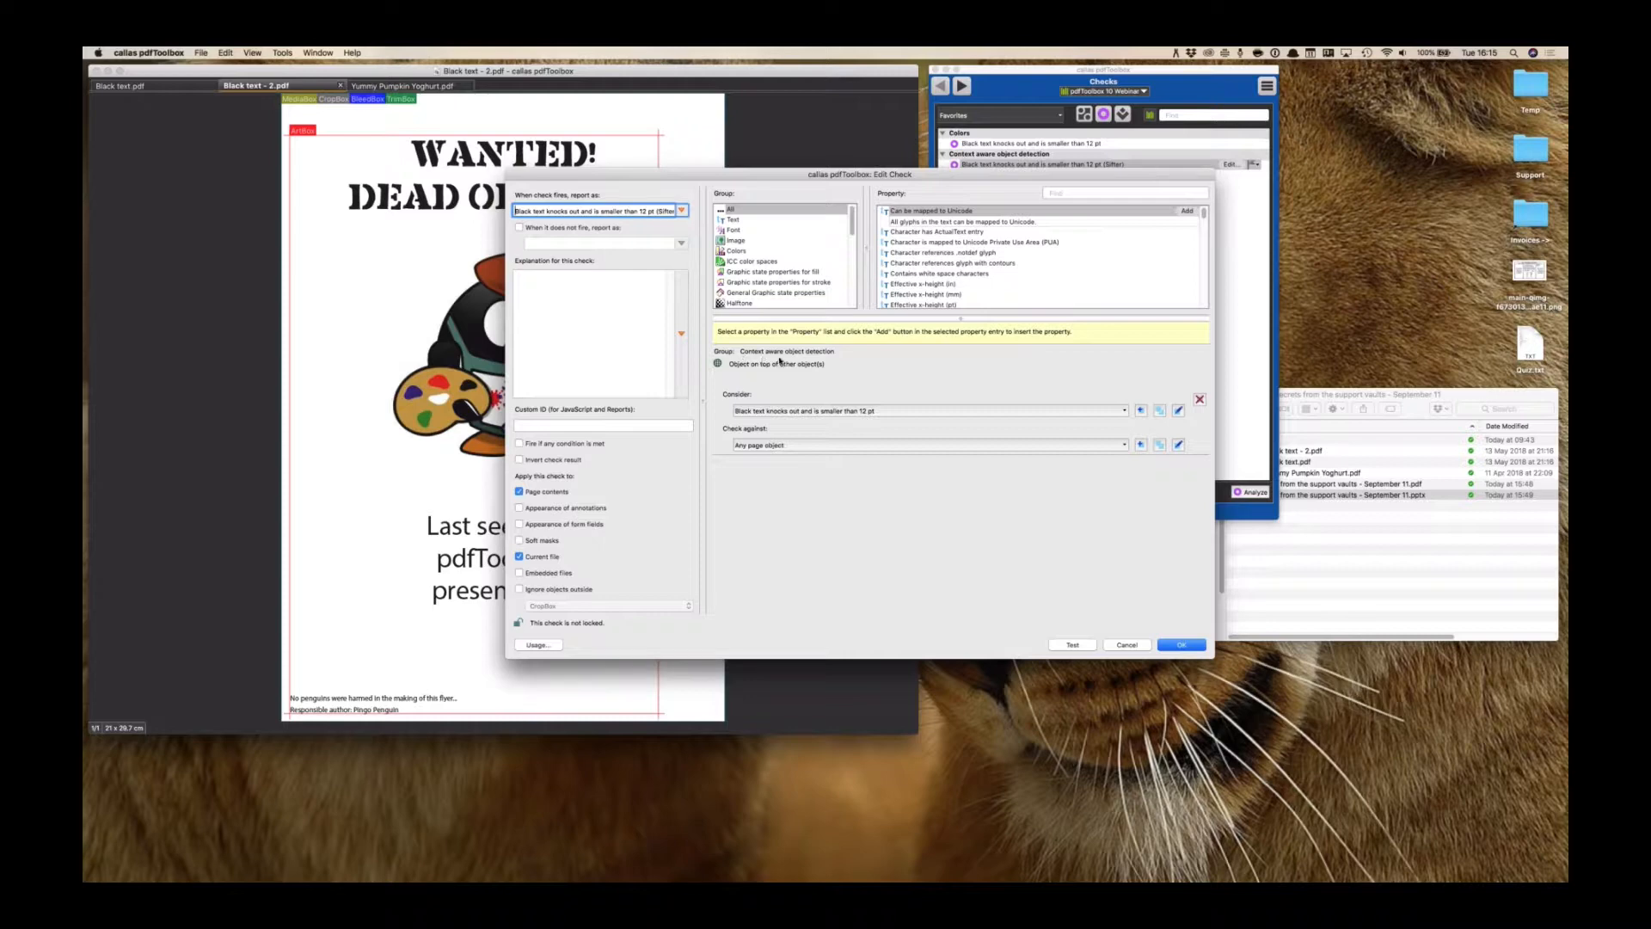
left_click_drag(854, 229, 855, 277)
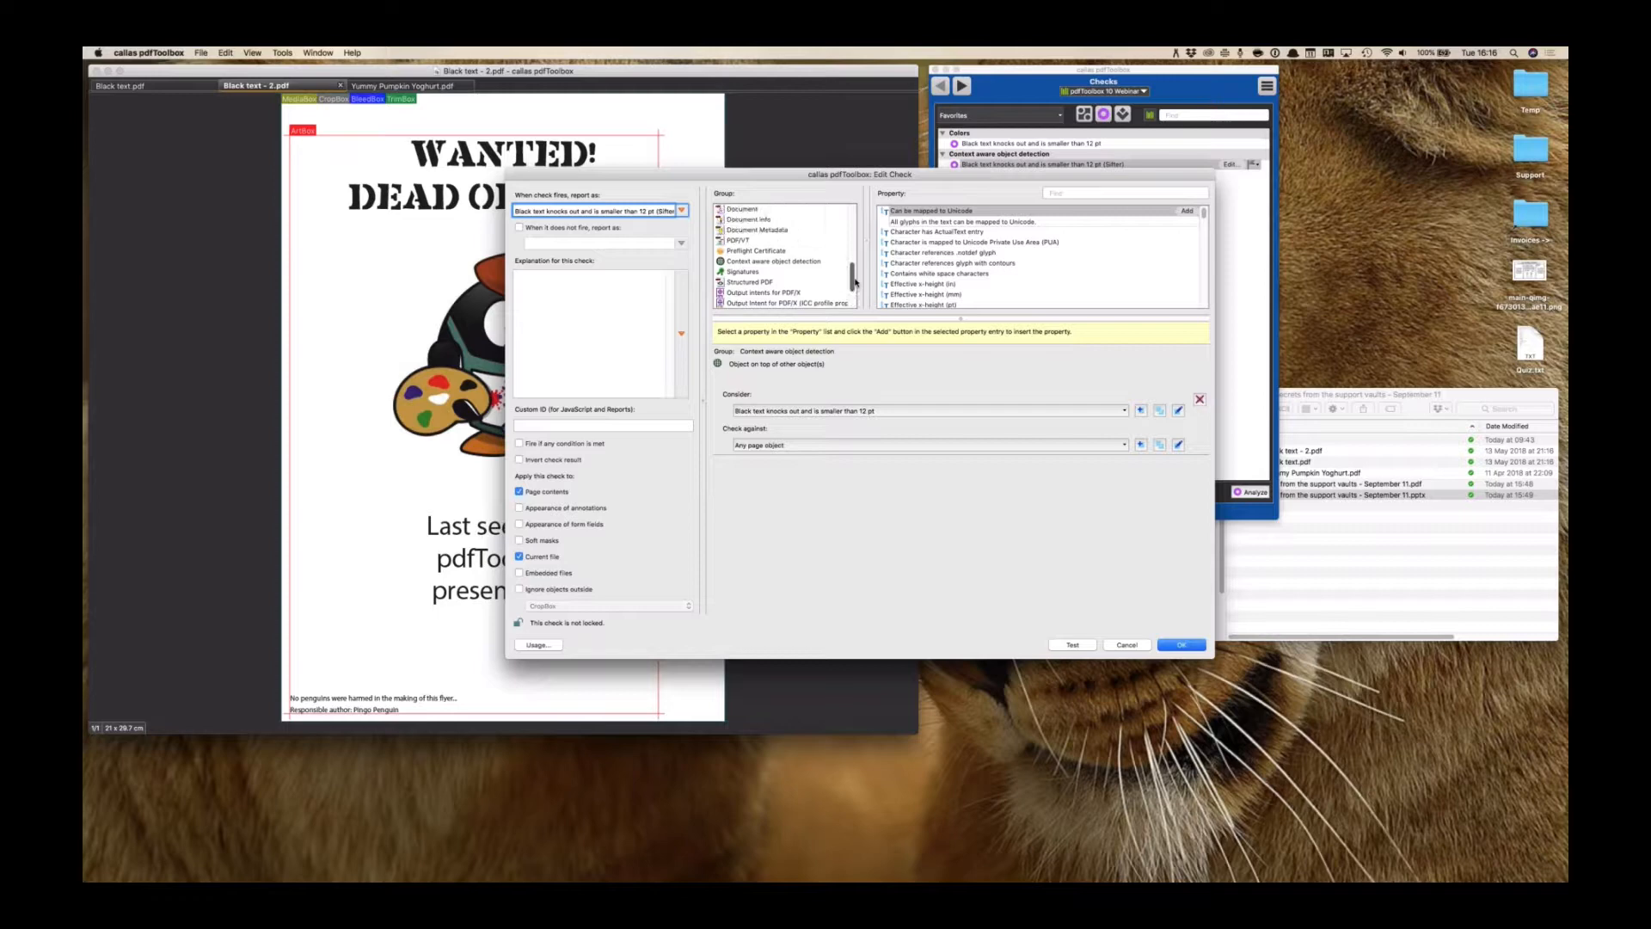
left_click(807, 265)
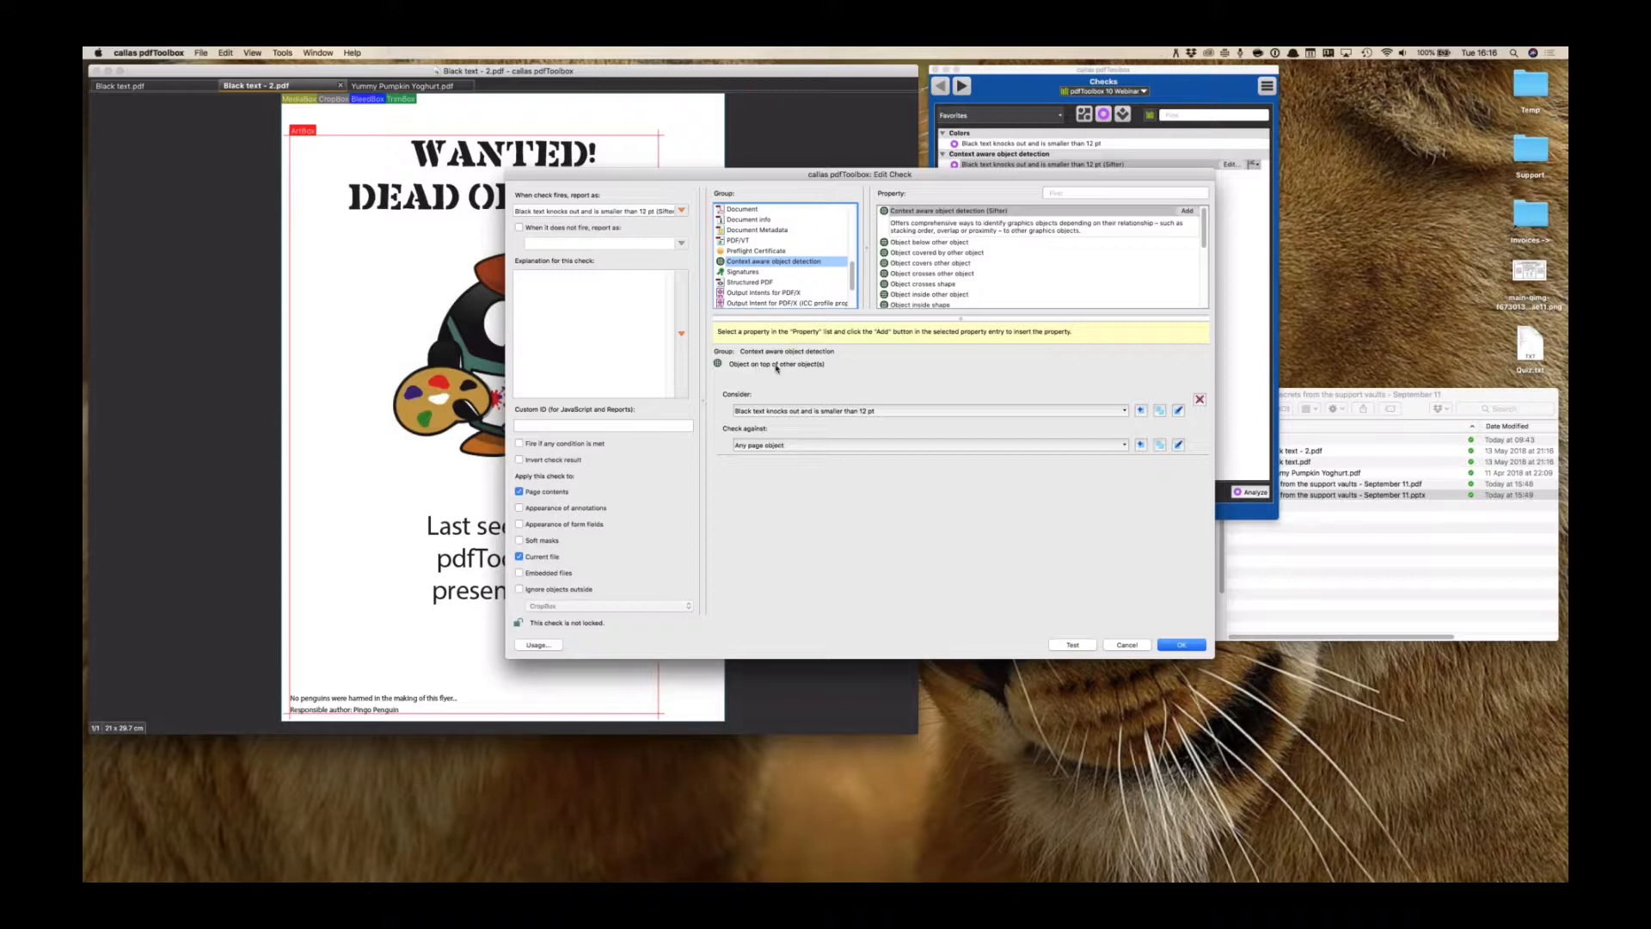
Examine the Consider and Check against choices of "Object on top of other object(s)" and browse the other context aware properties
mouse_move(776, 367)
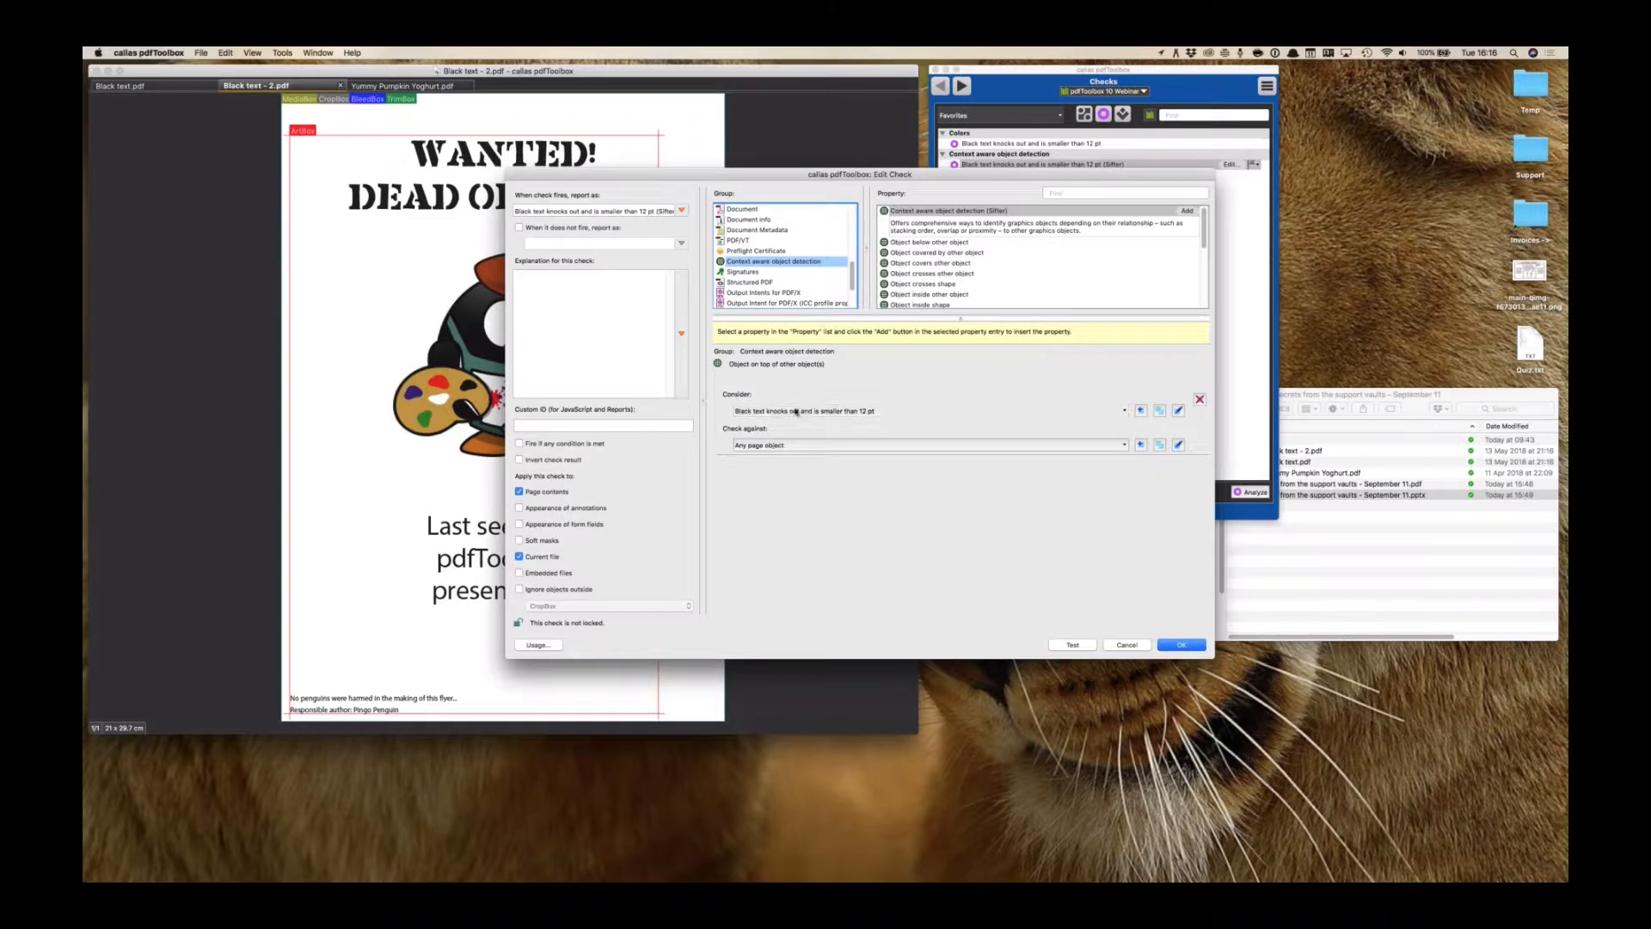
left_click(796, 412)
left_click(802, 413)
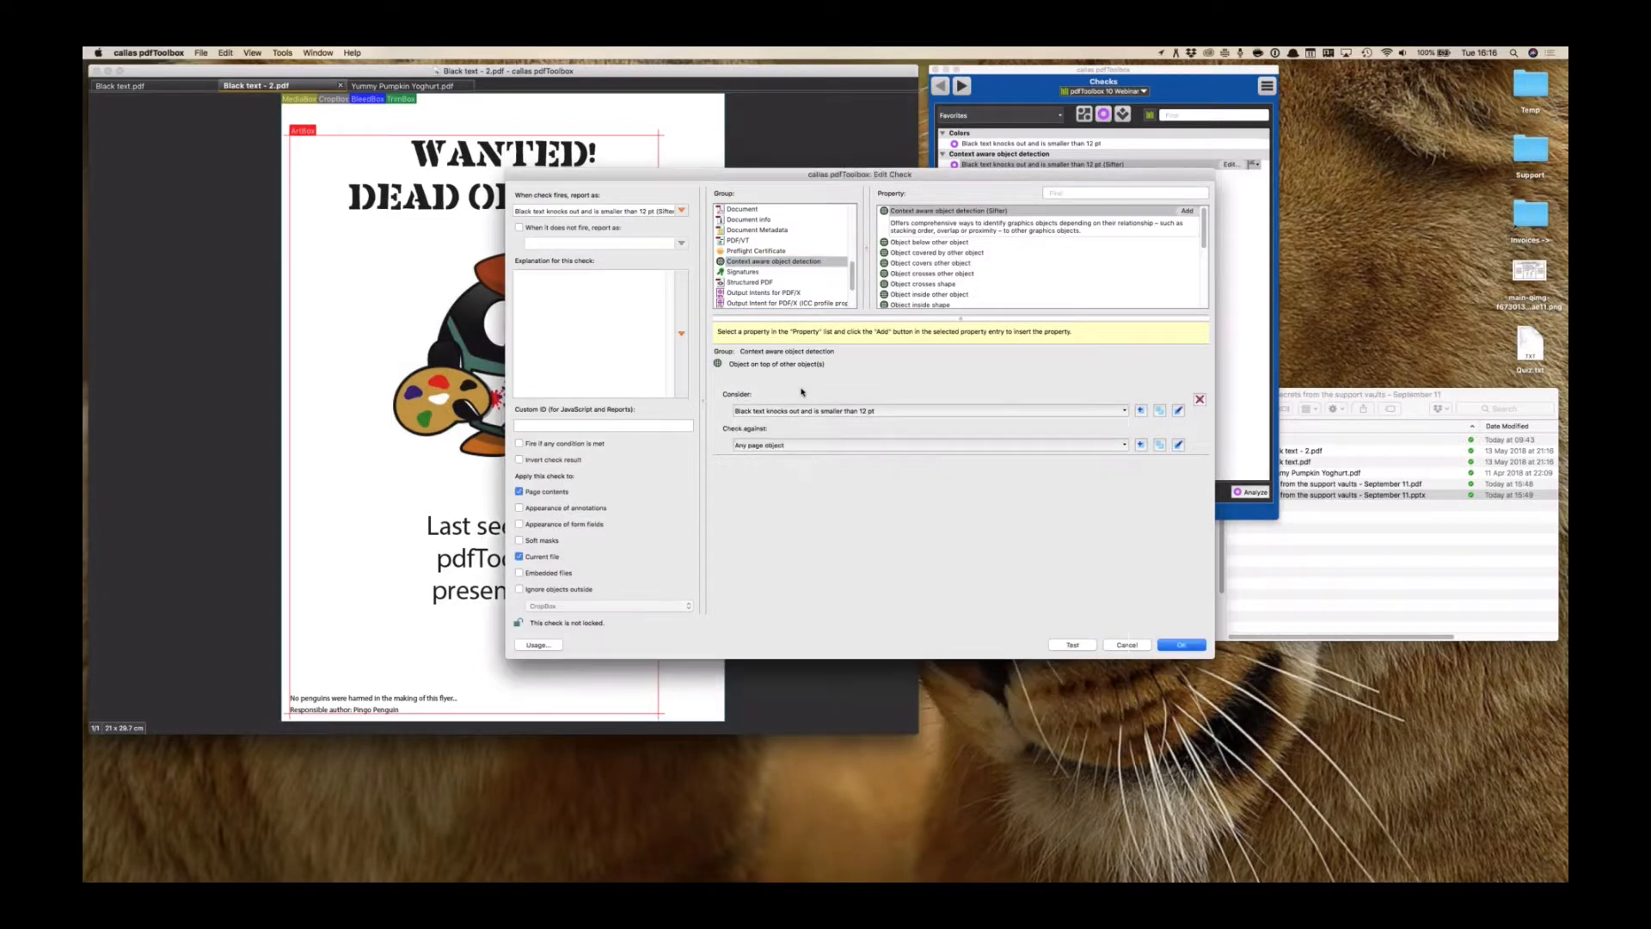
left_click(802, 446)
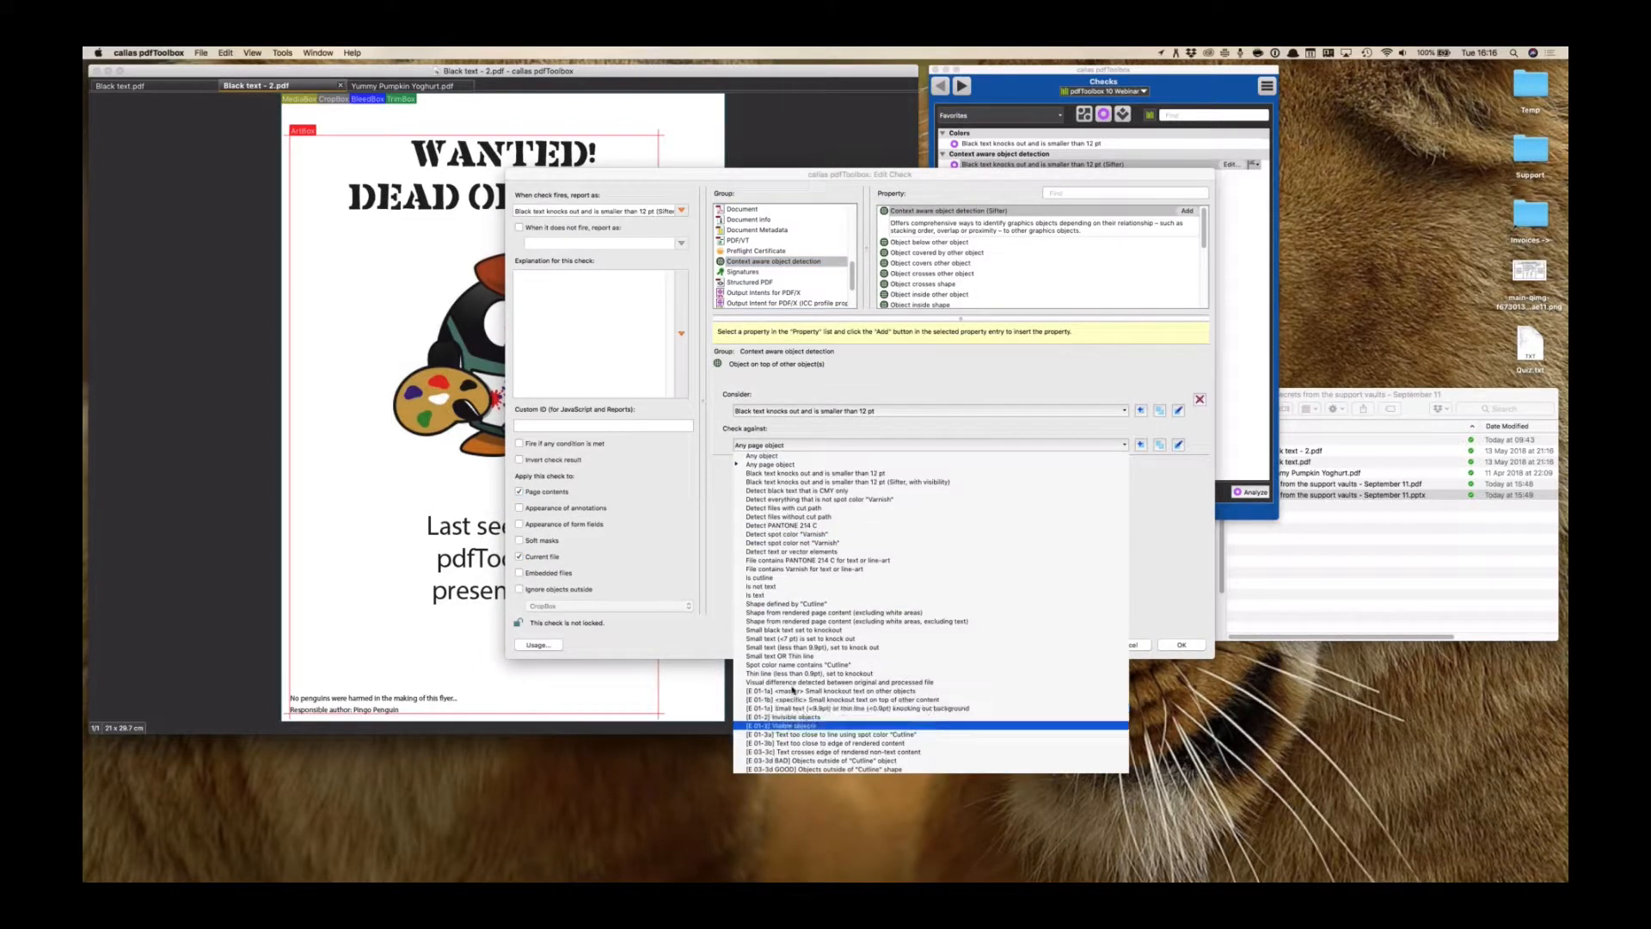
left_click(806, 429)
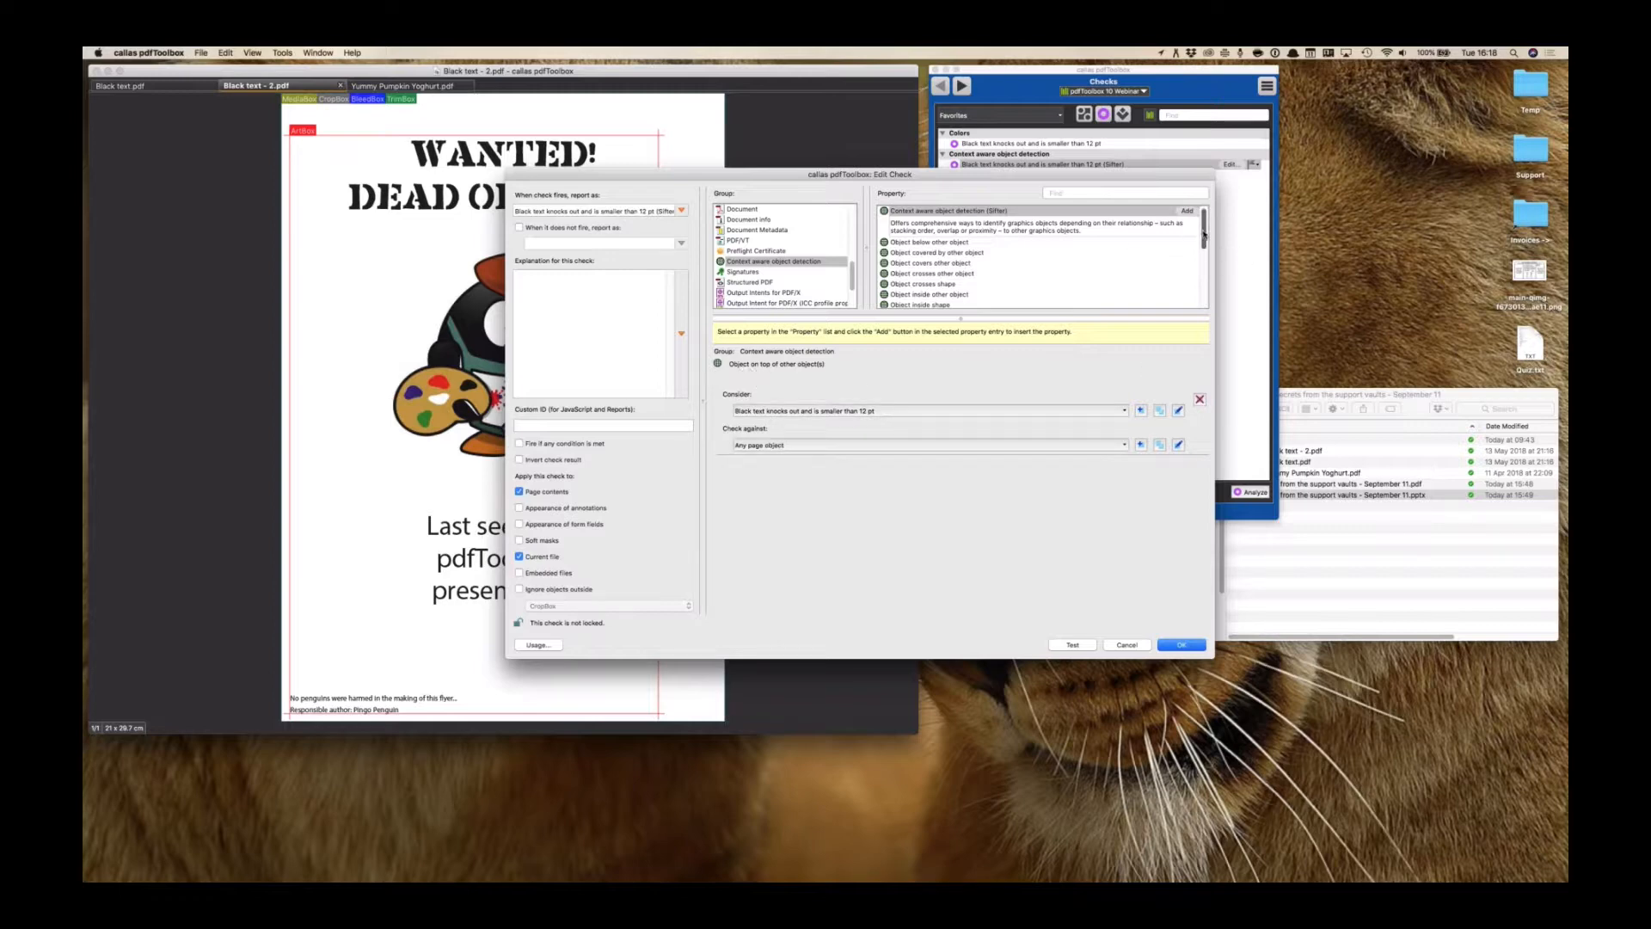
mouse_move(1203, 235)
left_mouse_down()
mouse_move(1208, 296)
mouse_move(1210, 241)
left_mouse_up()
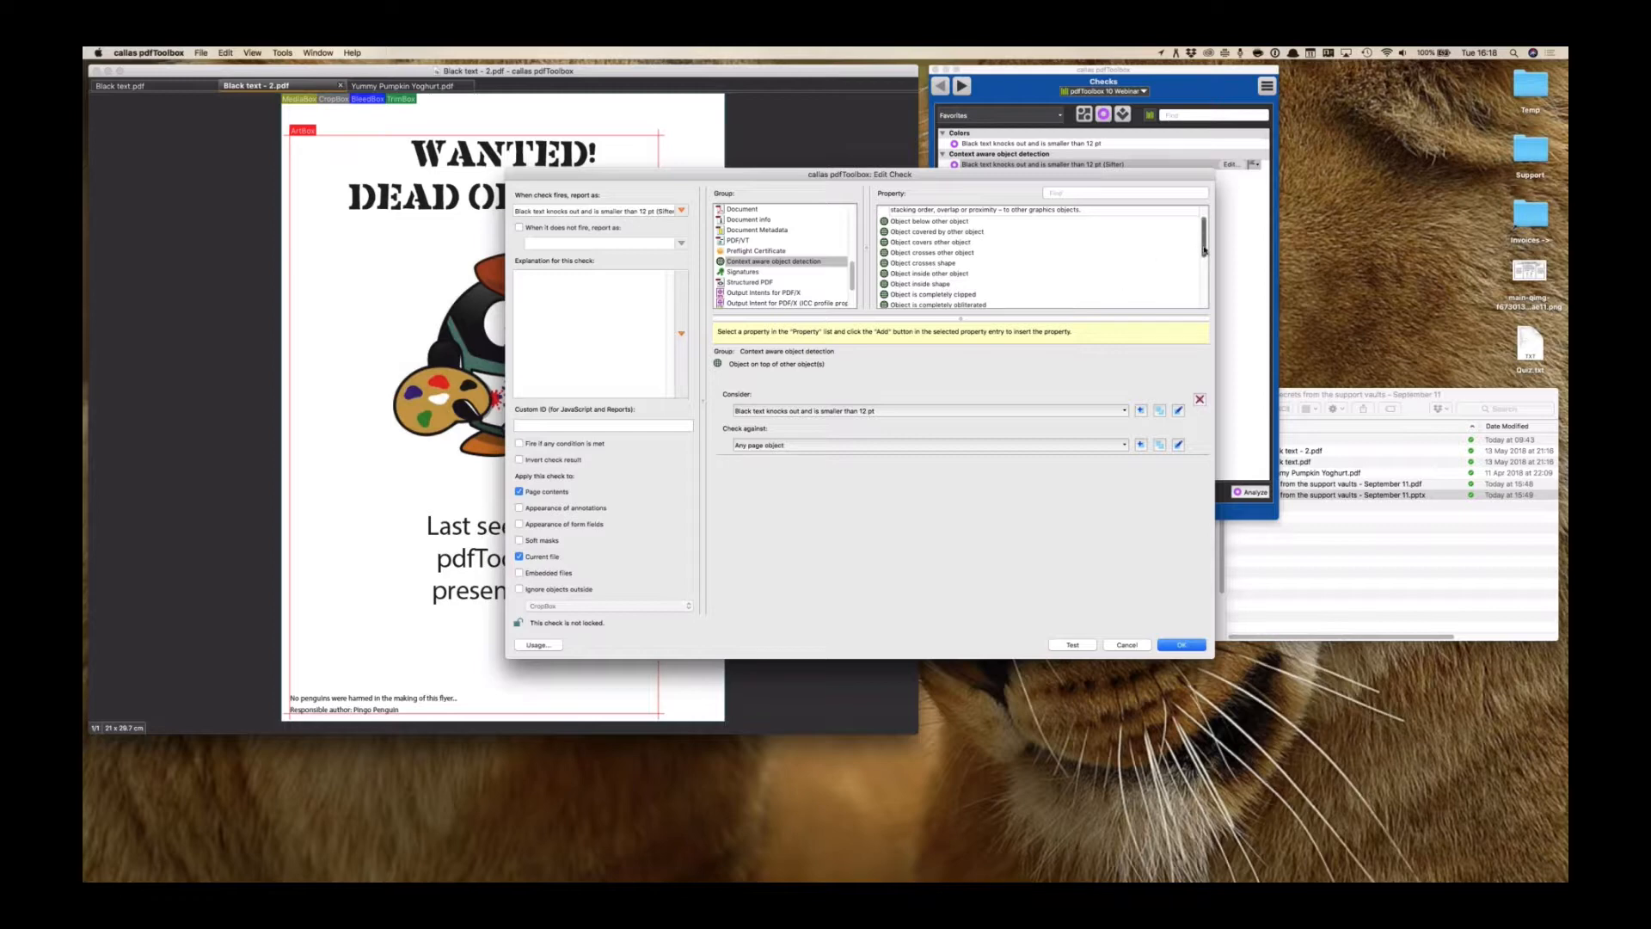
Browse the remaining context aware properties and leave the Sifter check without saving changes
scroll(1118, 251, "down", 3)
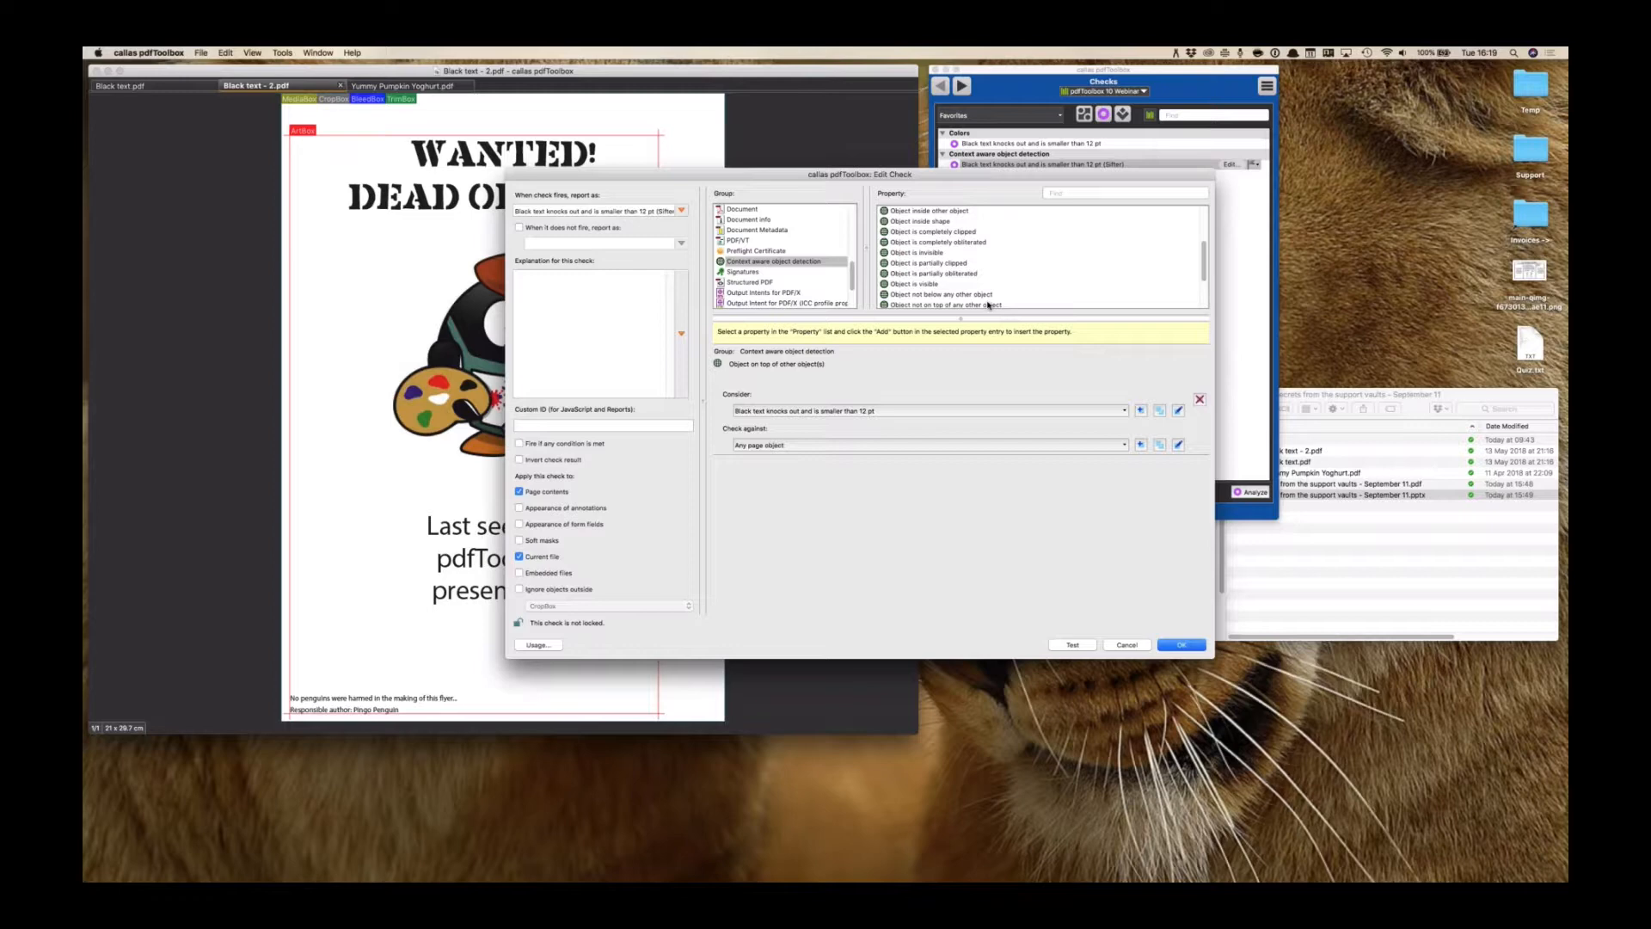
left_click(1137, 649)
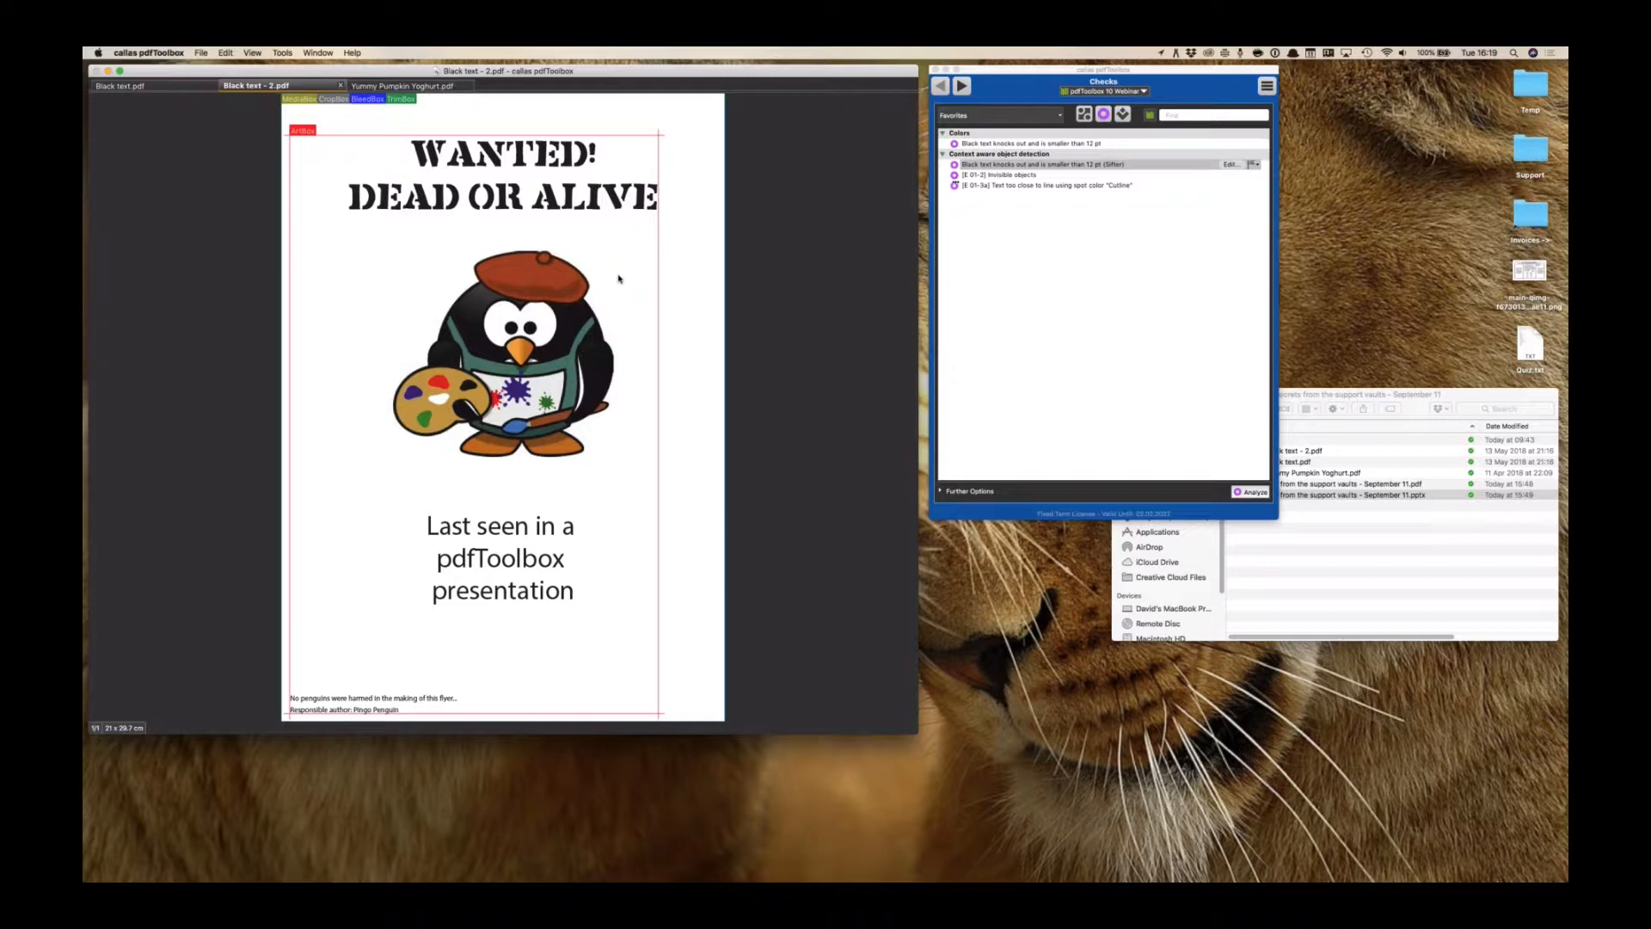
Show Yummy Pumpkin Yoghurt.pdf, visualize its individual Cutline separation, and return to the normal page view
left_click(391, 88)
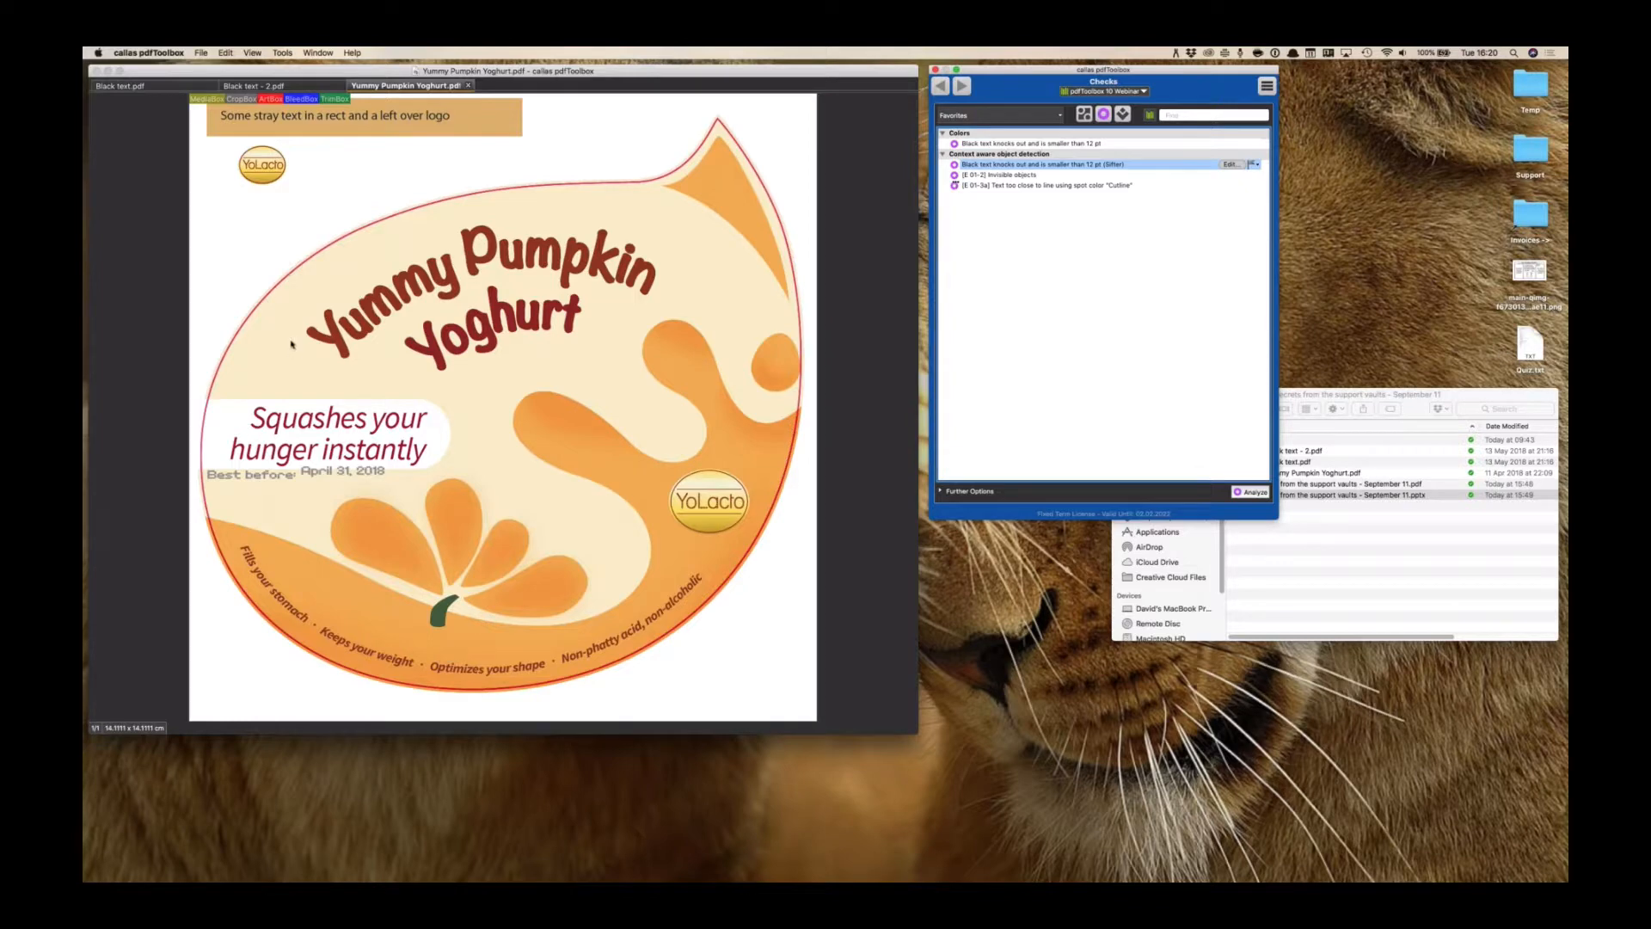
left_click(283, 54)
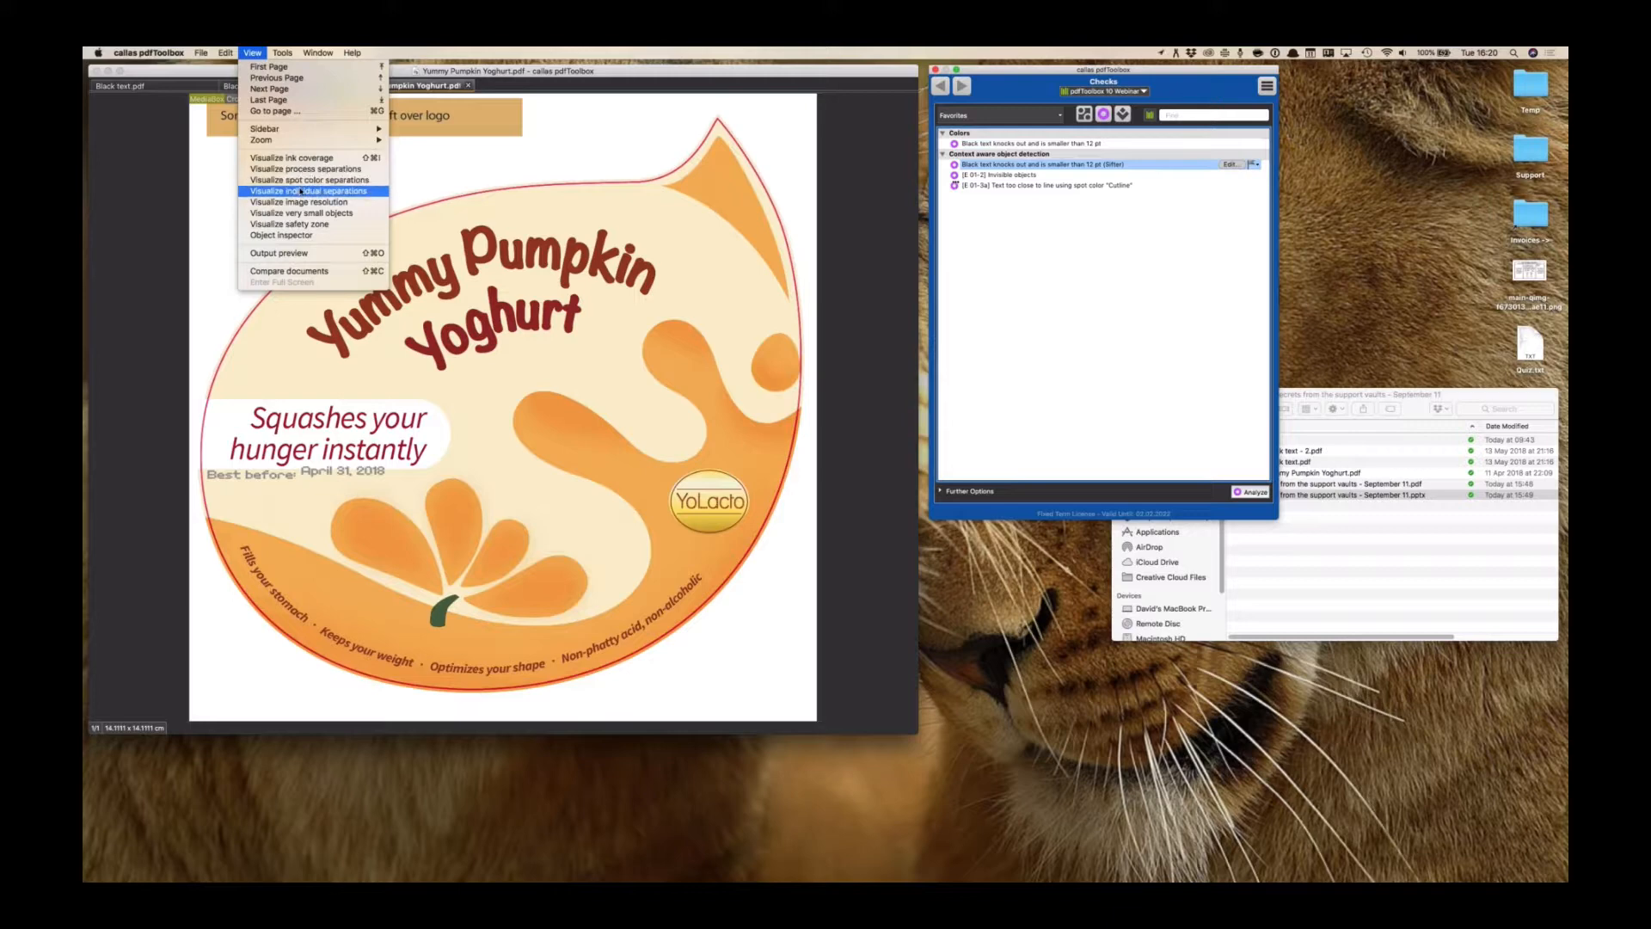
left_click(299, 191)
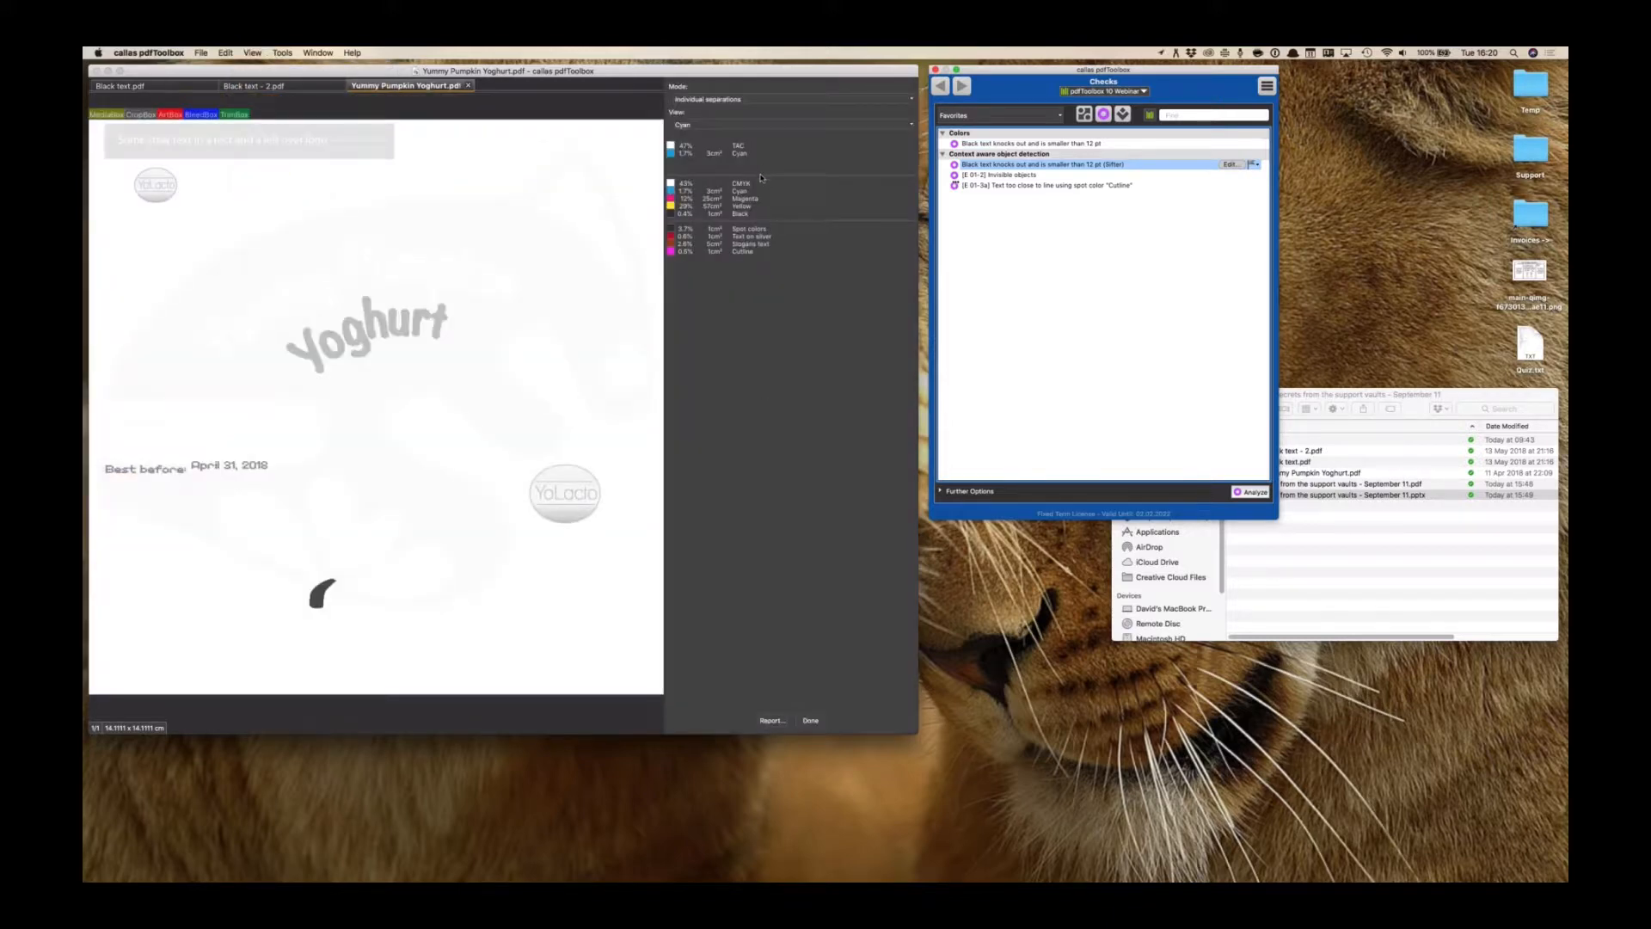
left_click(747, 125)
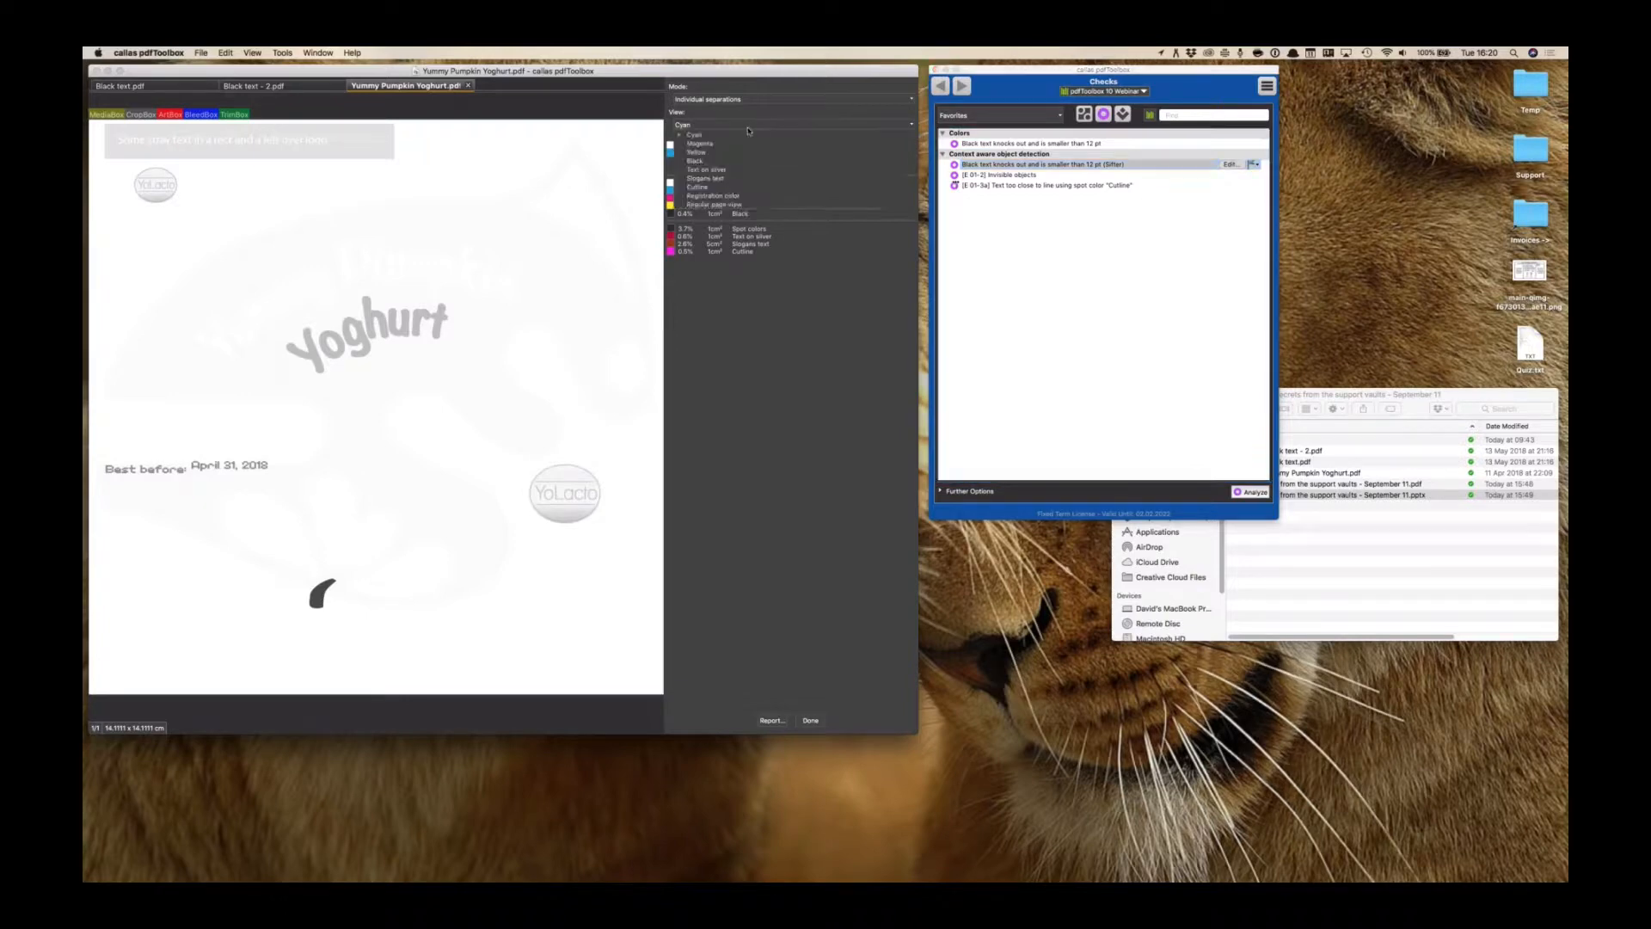
left_click(744, 188)
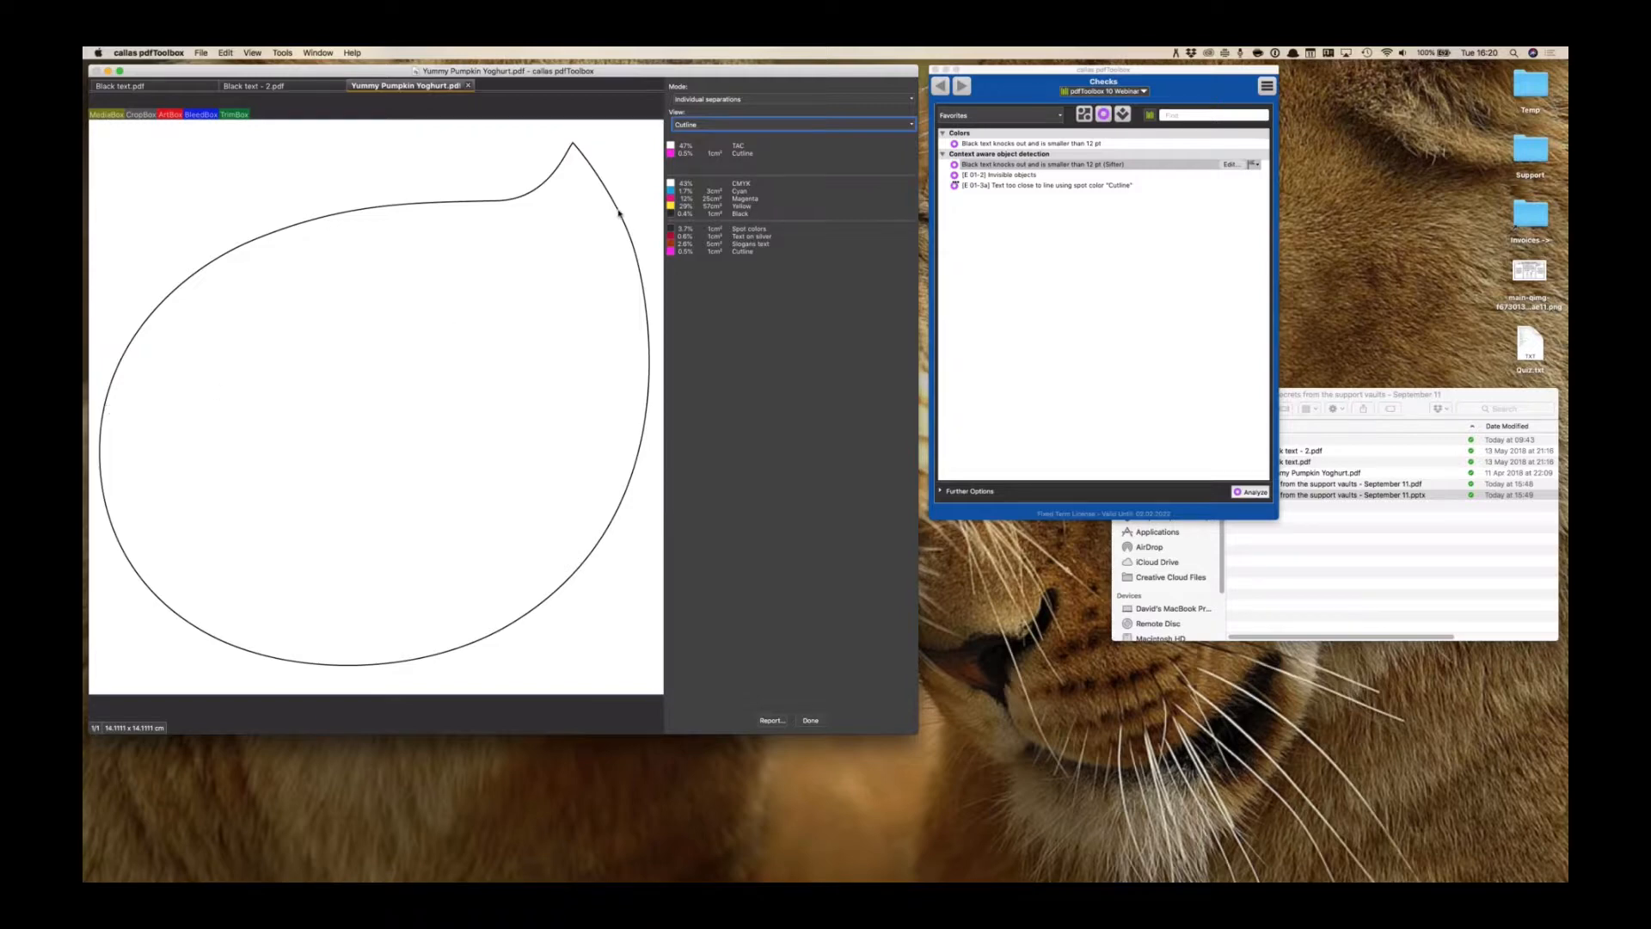
left_click(805, 721)
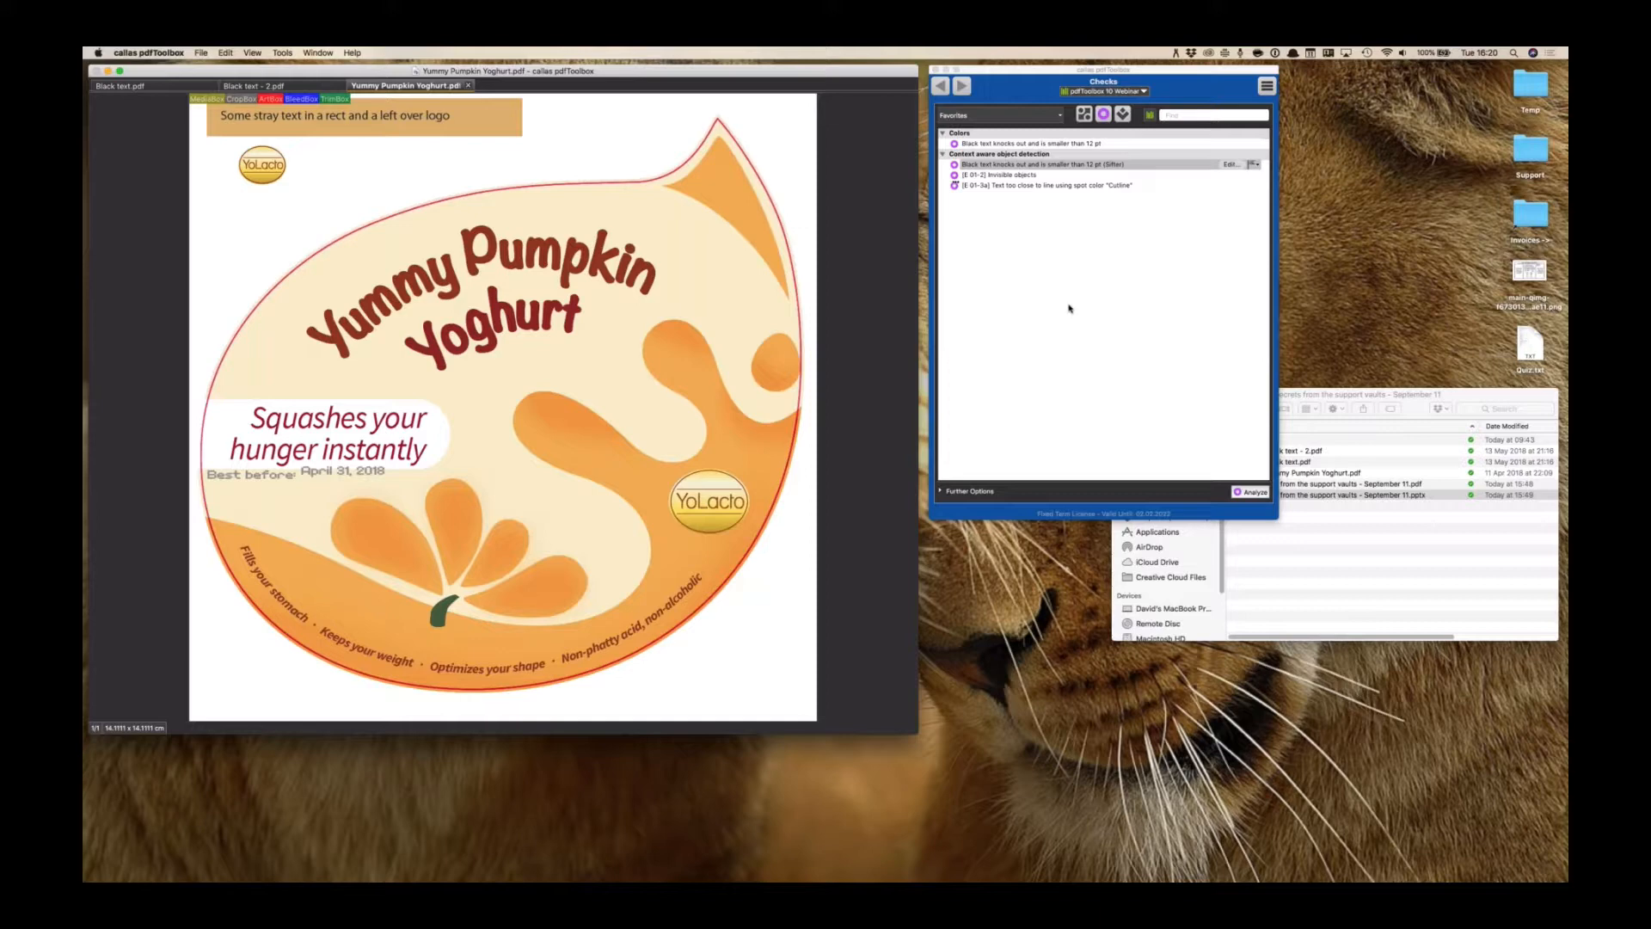
Run the "Text too close to line using spot color "Cutline"" check with a minimal distance of 2 mm and spot color name Cutline
left_click(1047, 186)
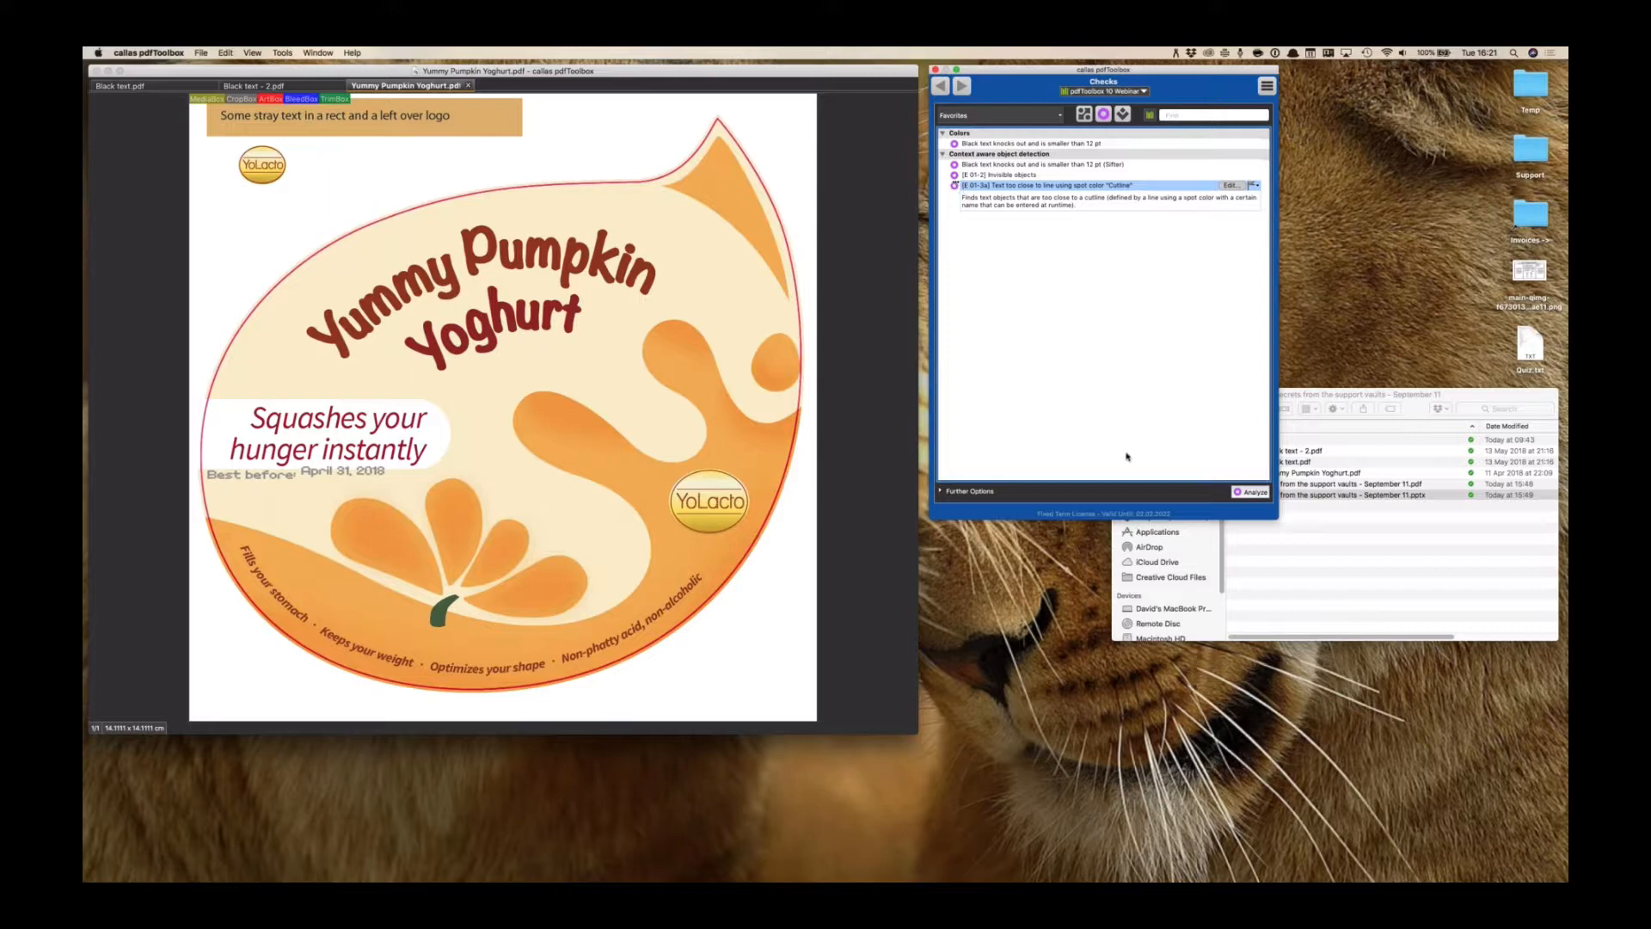
left_click(1254, 493)
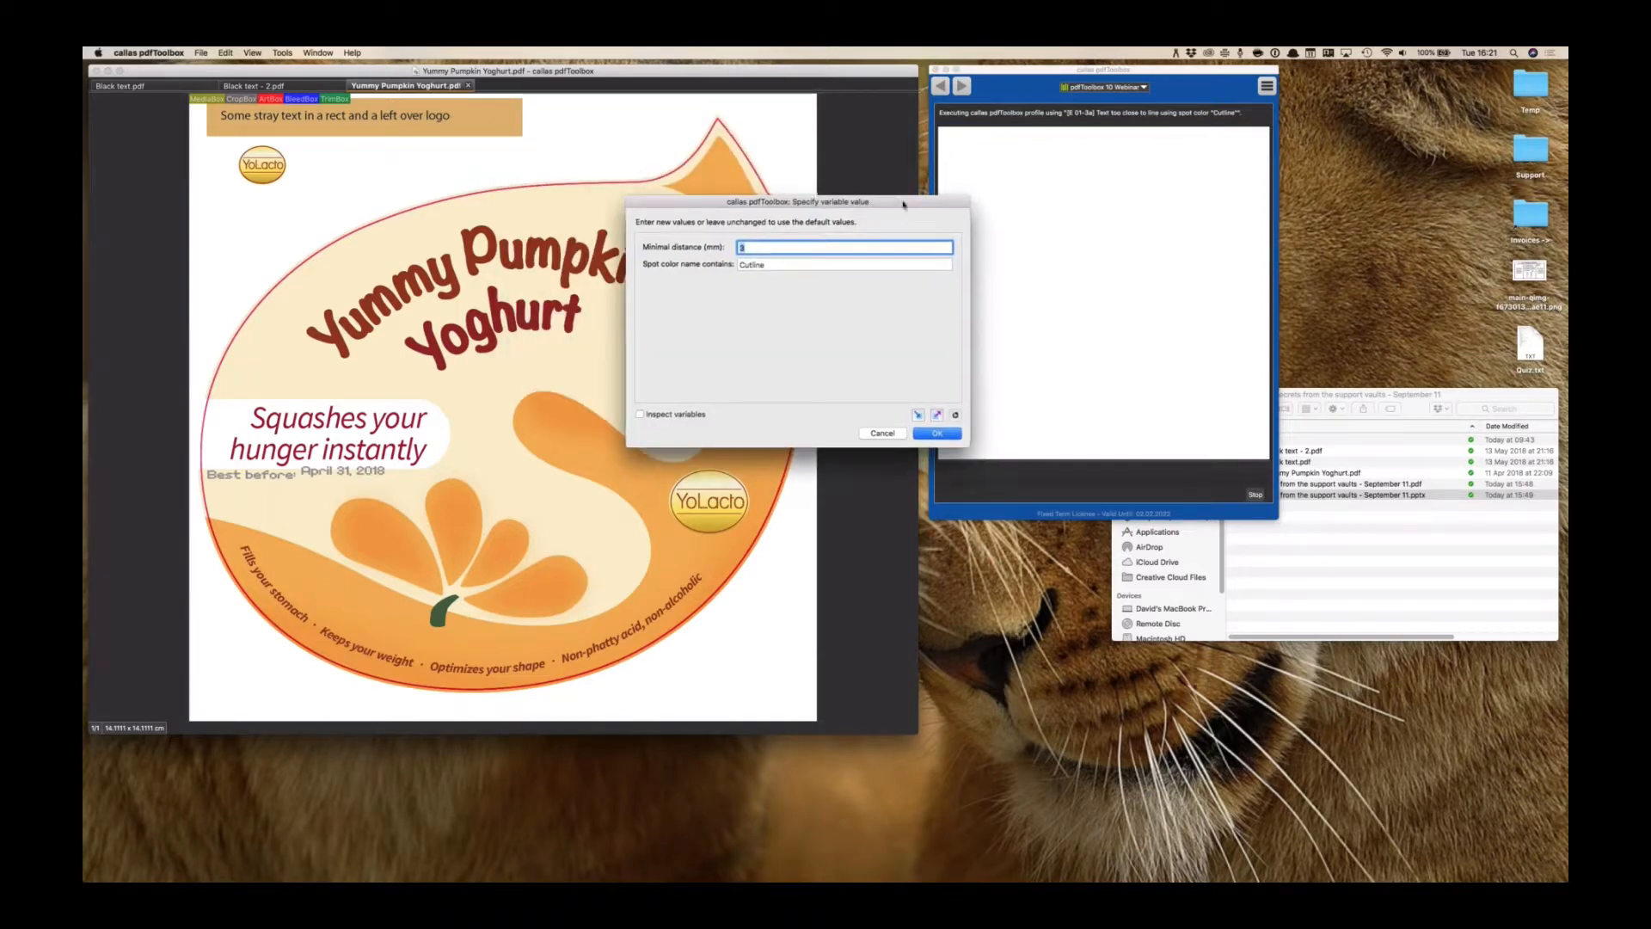
key("Tab")
left_click(746, 265)
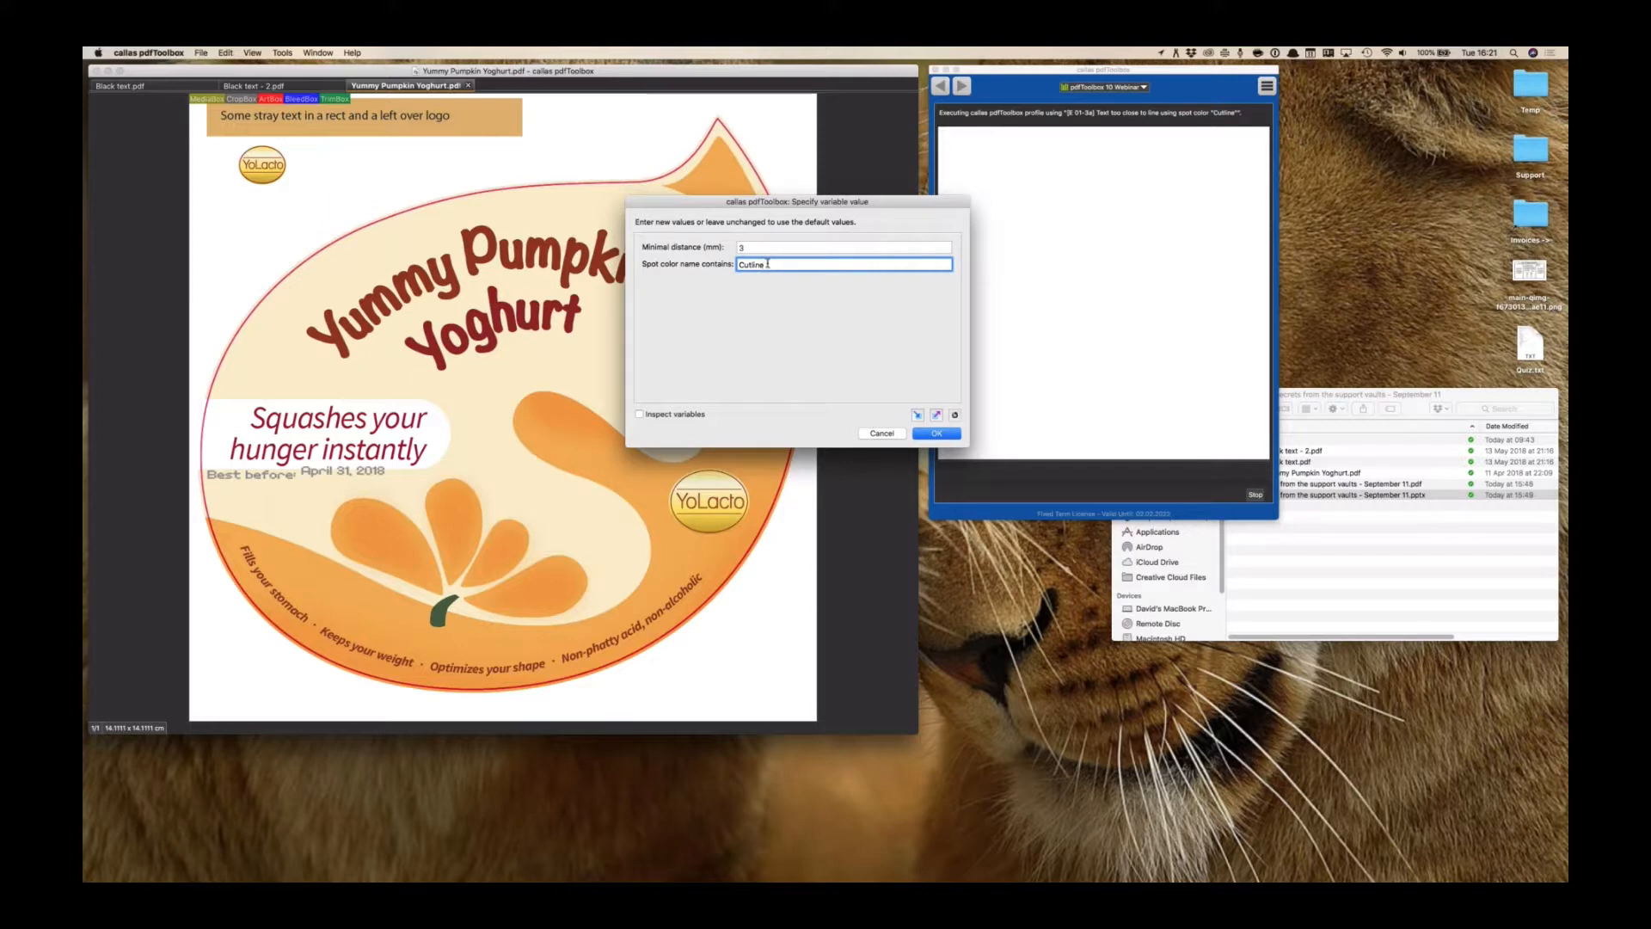
left_click(757, 249)
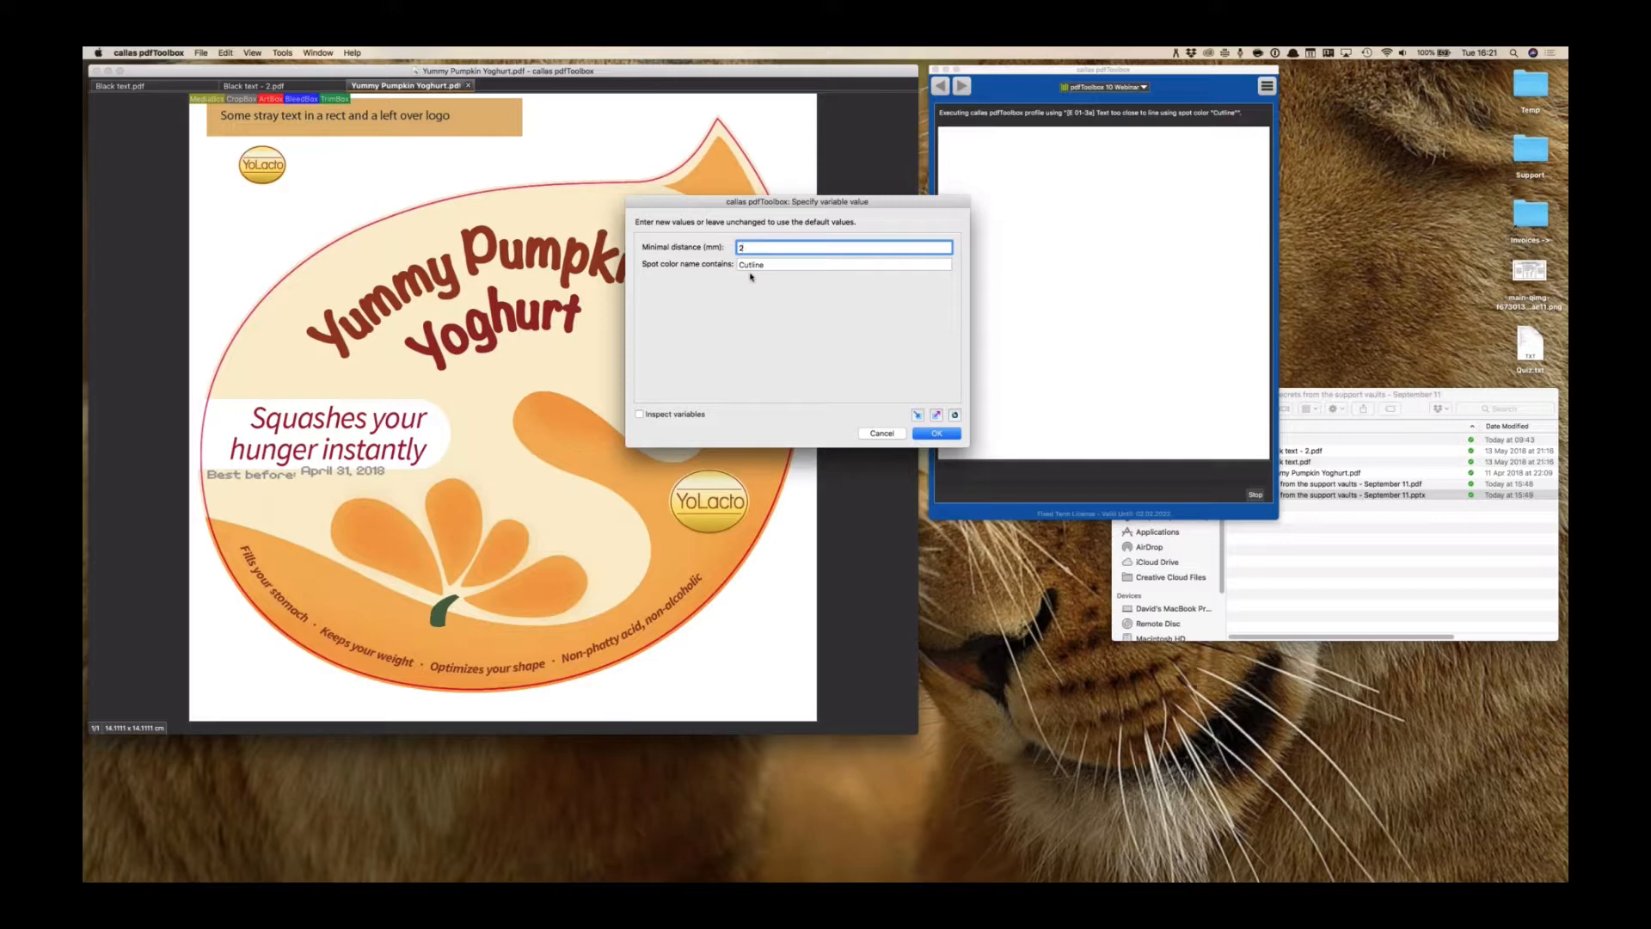
left_click(936, 434)
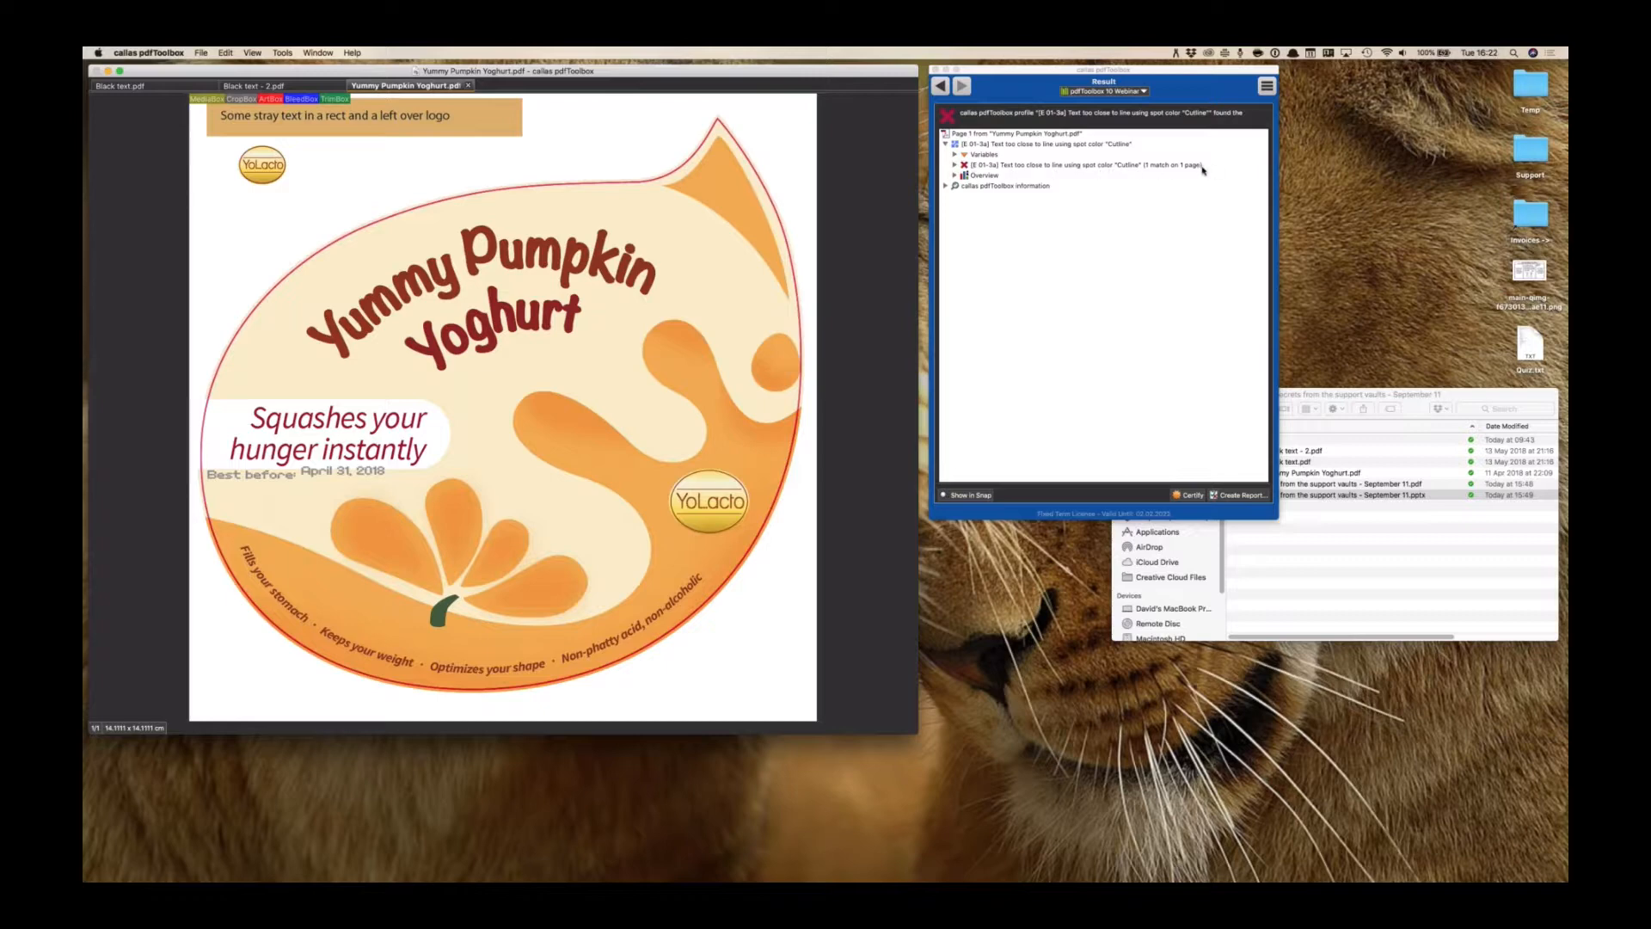
Expand the results of the 2 mm cutline check and locate the reported text on the label
left_click(955, 165)
left_click(1020, 185)
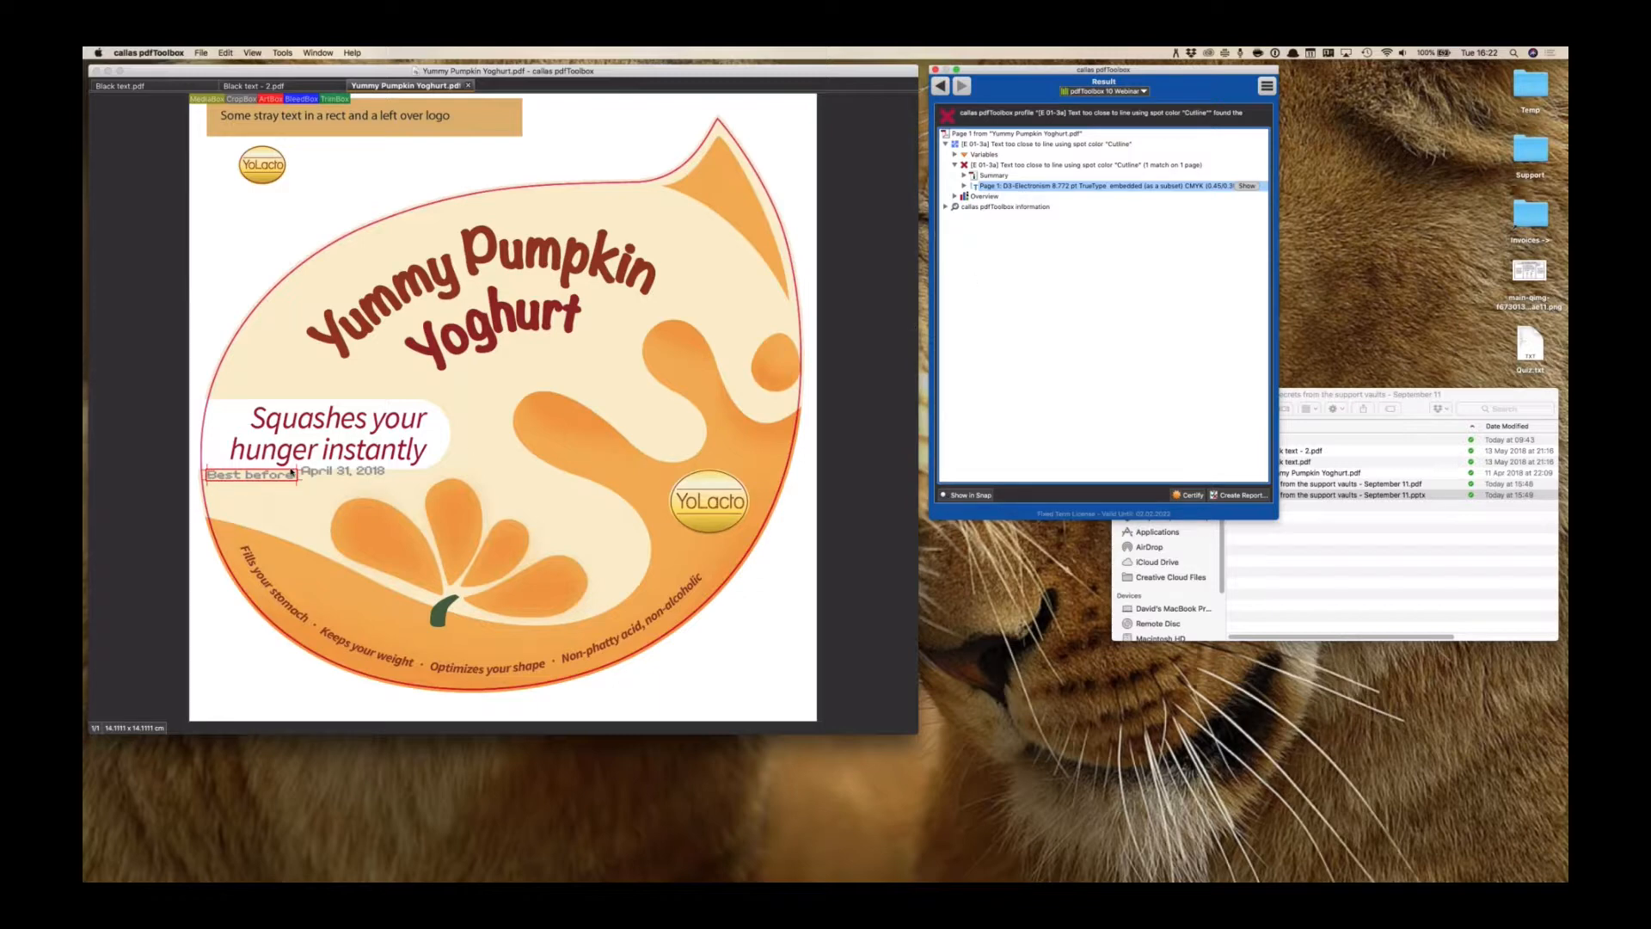
left_click(212, 478)
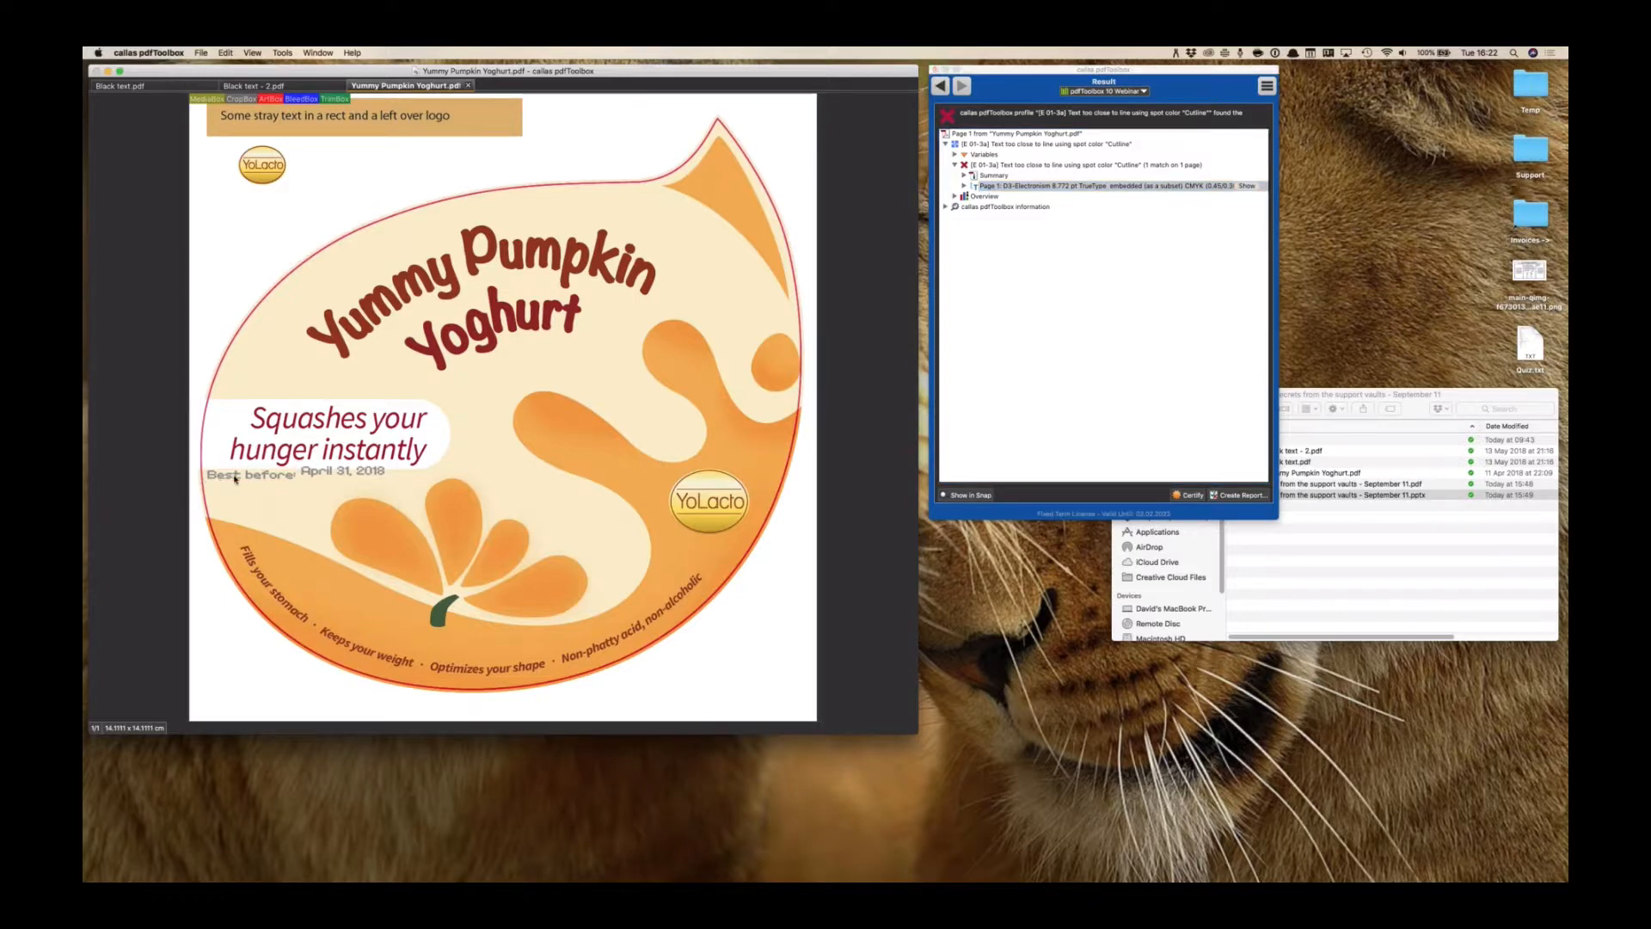
left_click(1051, 187)
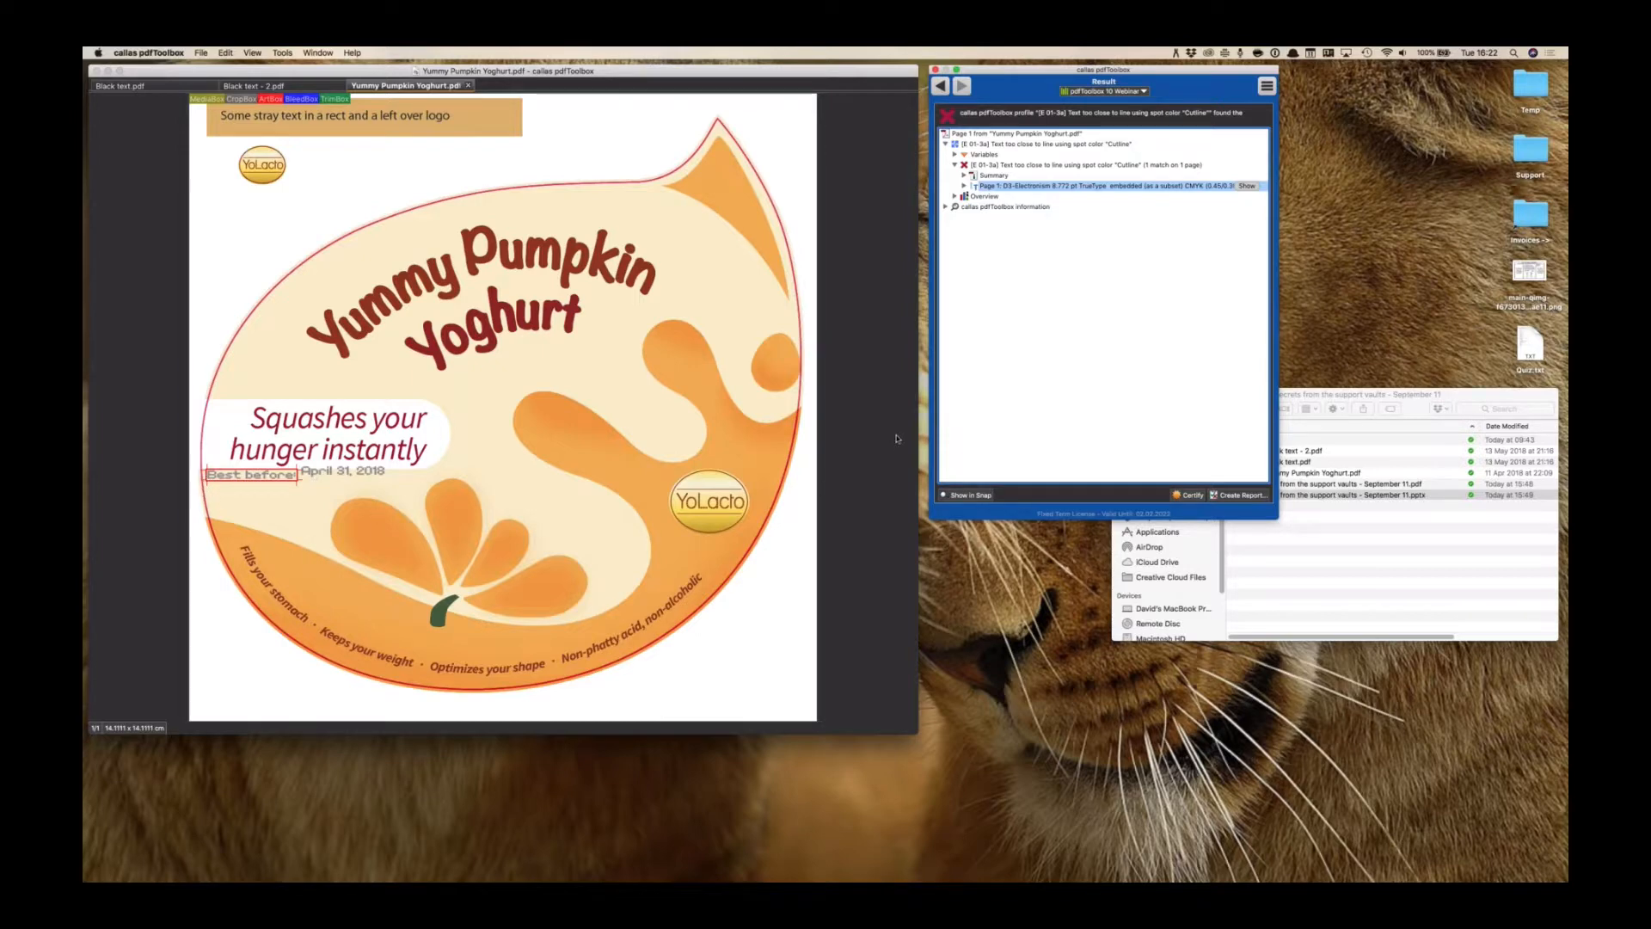
Return to the list of checks and rerun the Cutline text distance check with a minimal distance of 3 mm
left_click(941, 87)
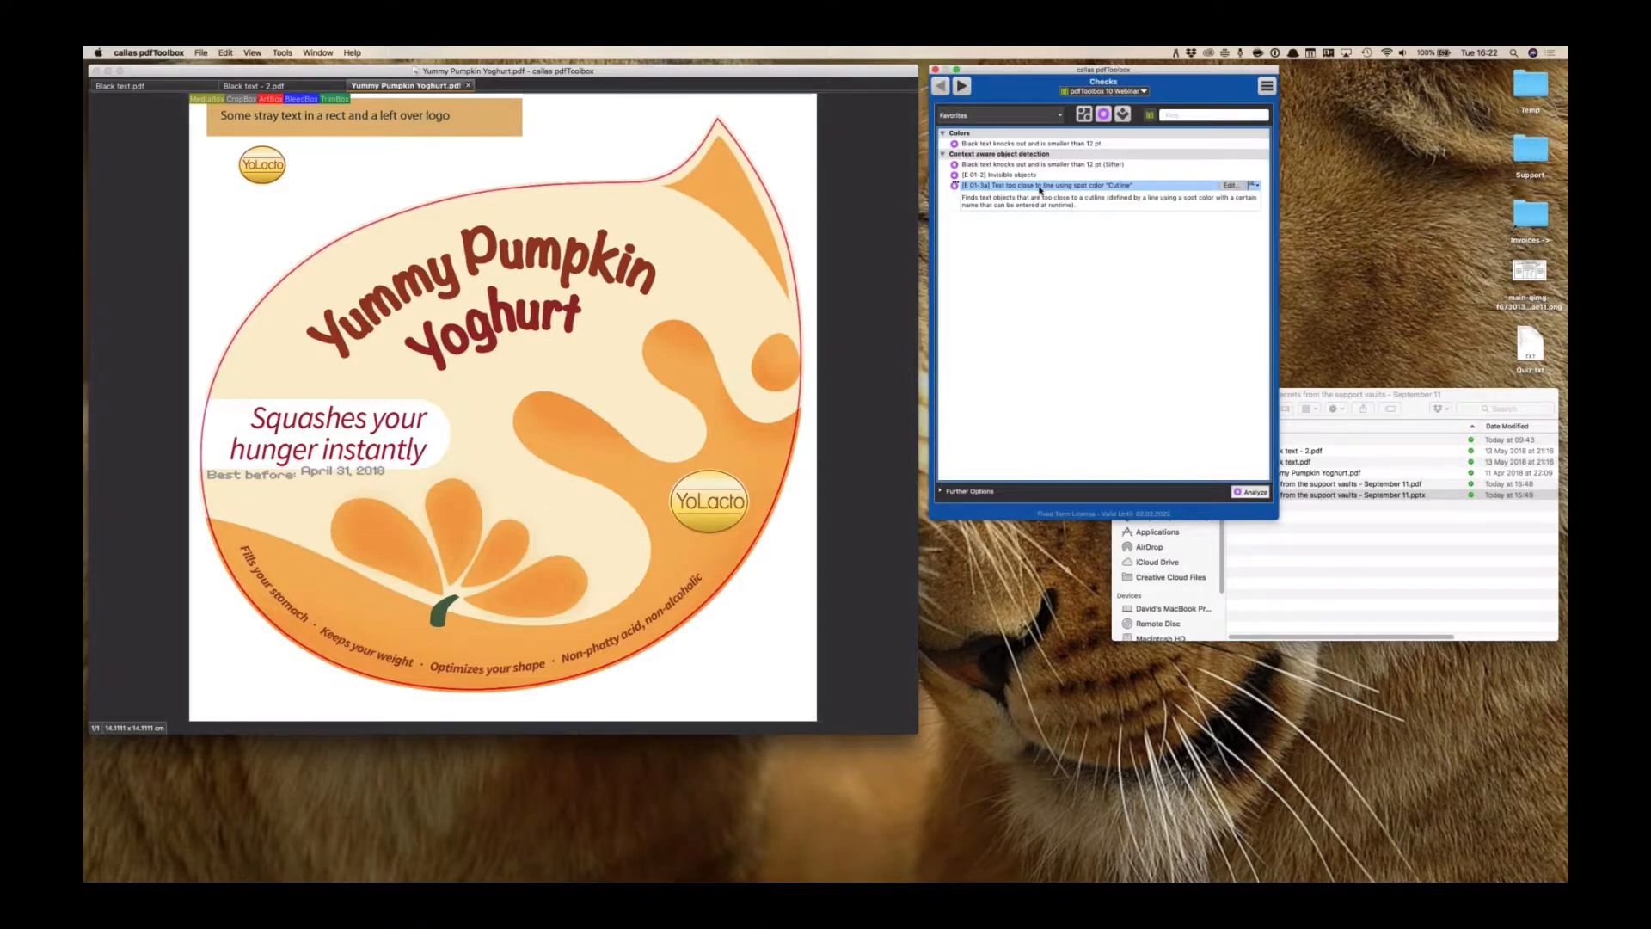
double_click(1040, 187)
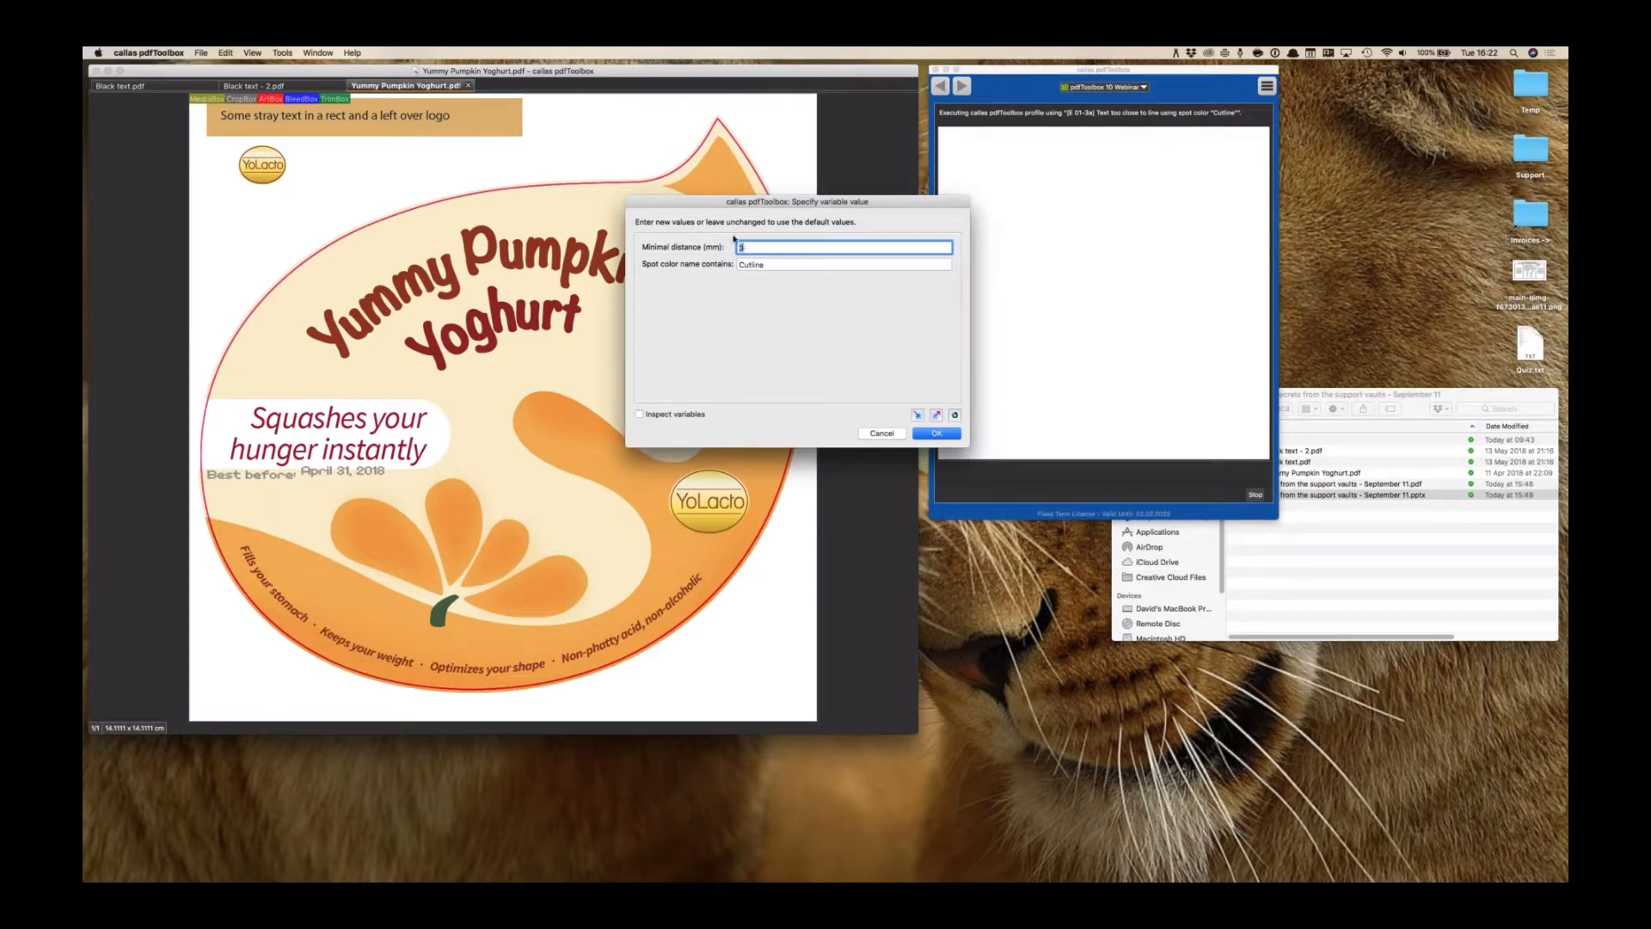
type("3")
left_click(937, 434)
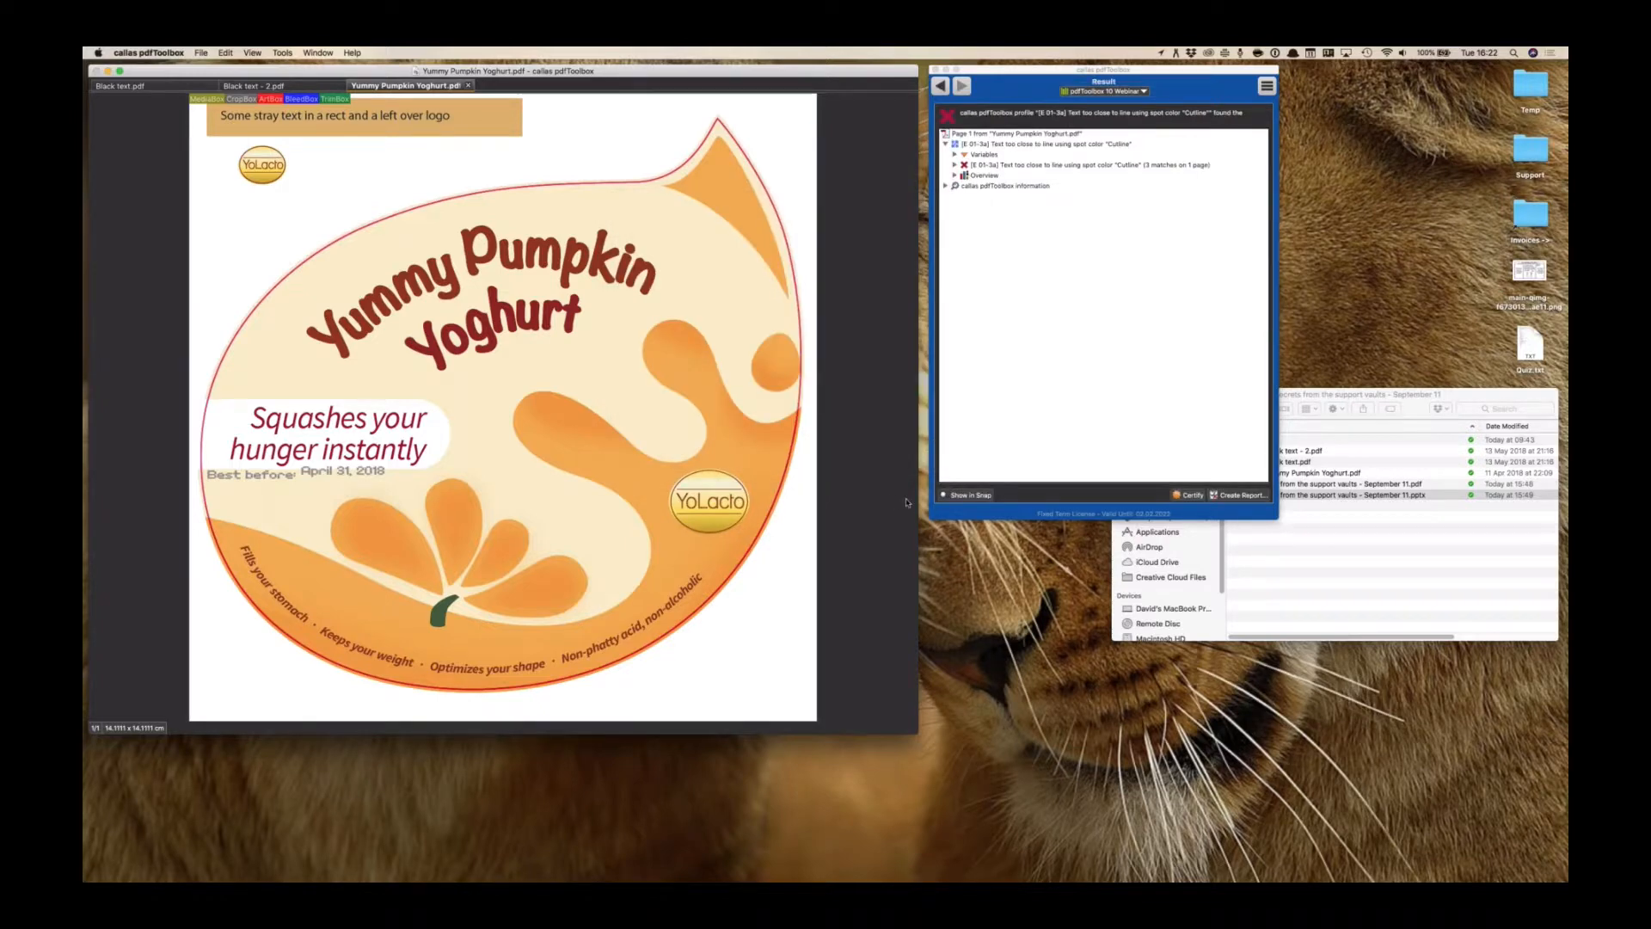
Expand the results of the 3 mm cutline check and locate each match on the label
left_click(954, 165)
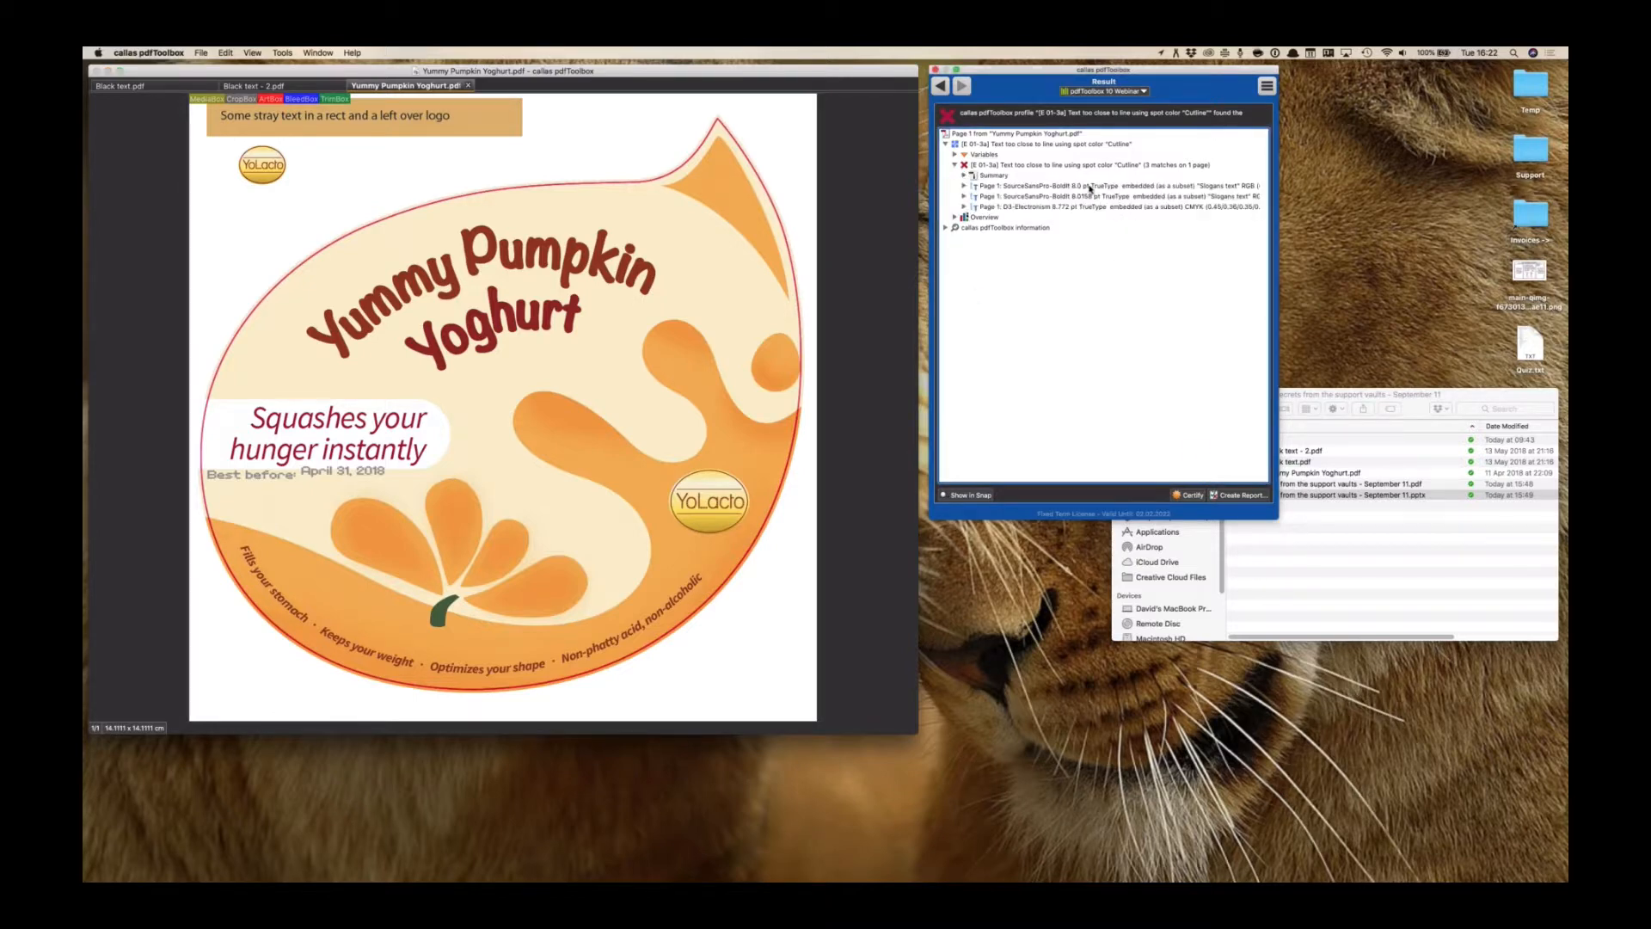
left_click(1090, 186)
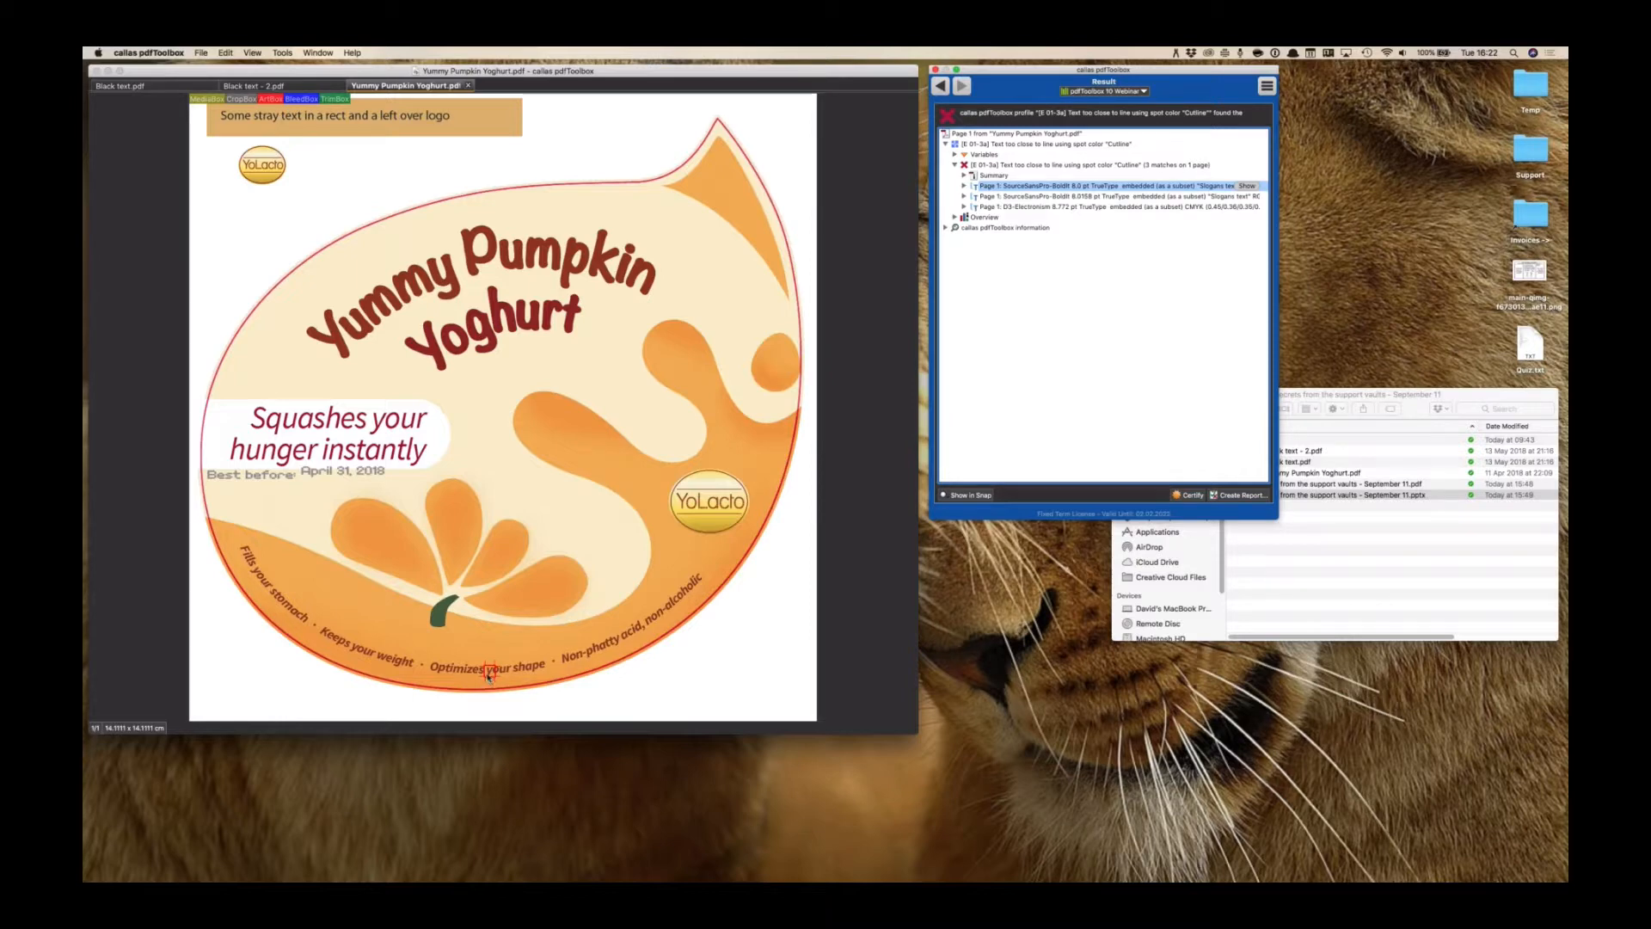
left_click(1072, 197)
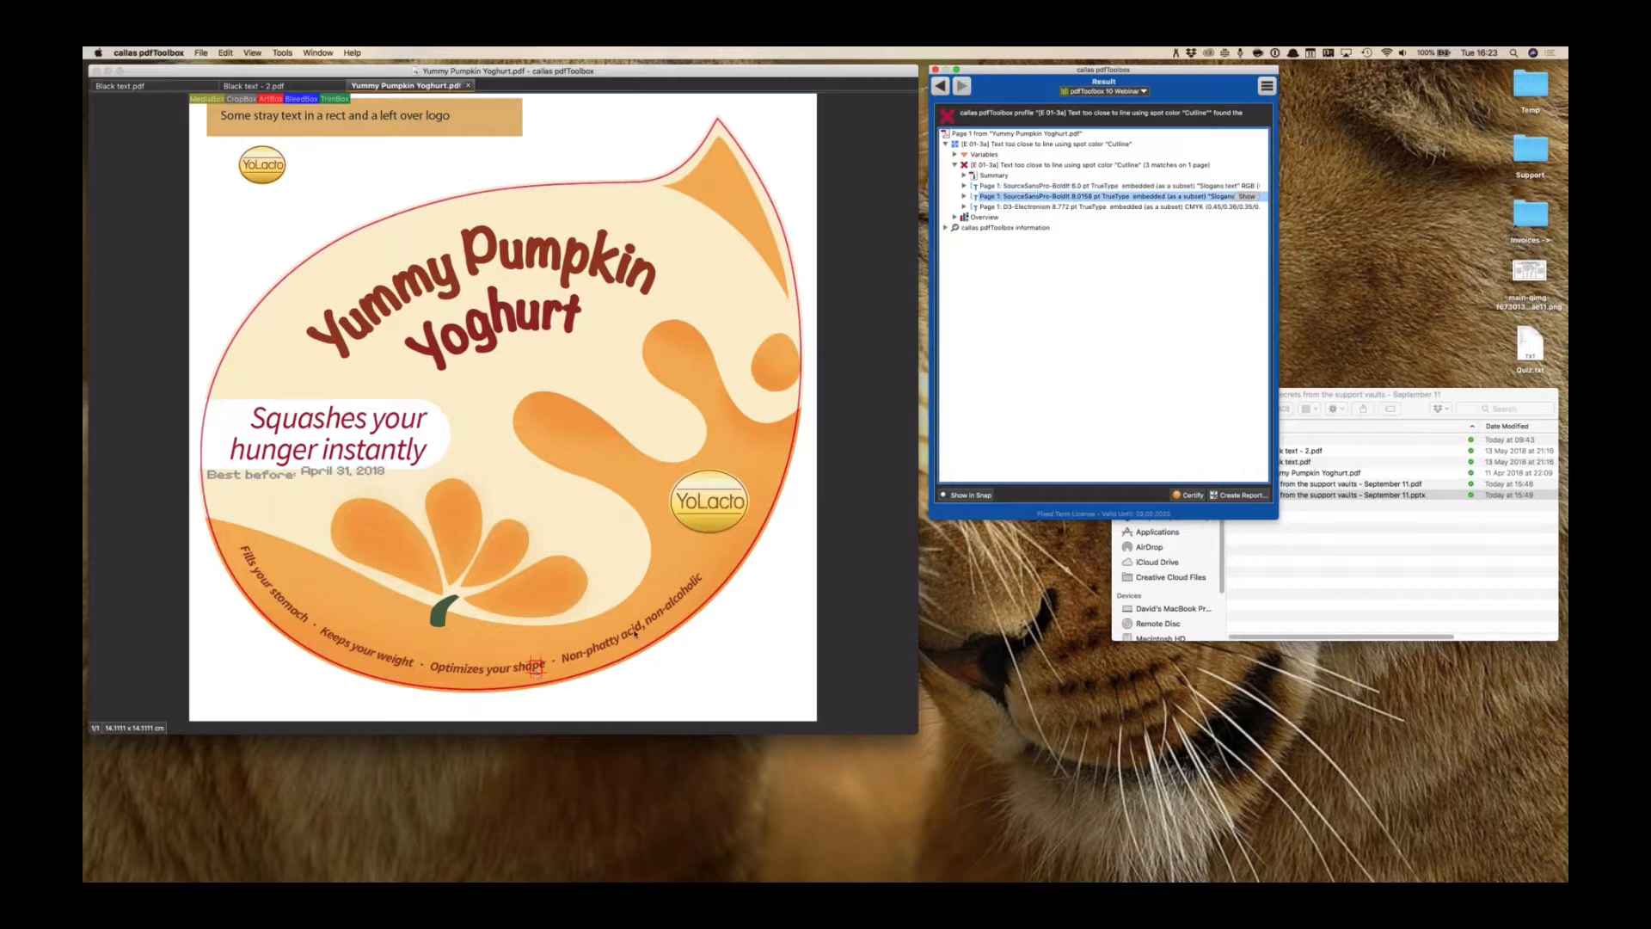
left_click(1044, 207)
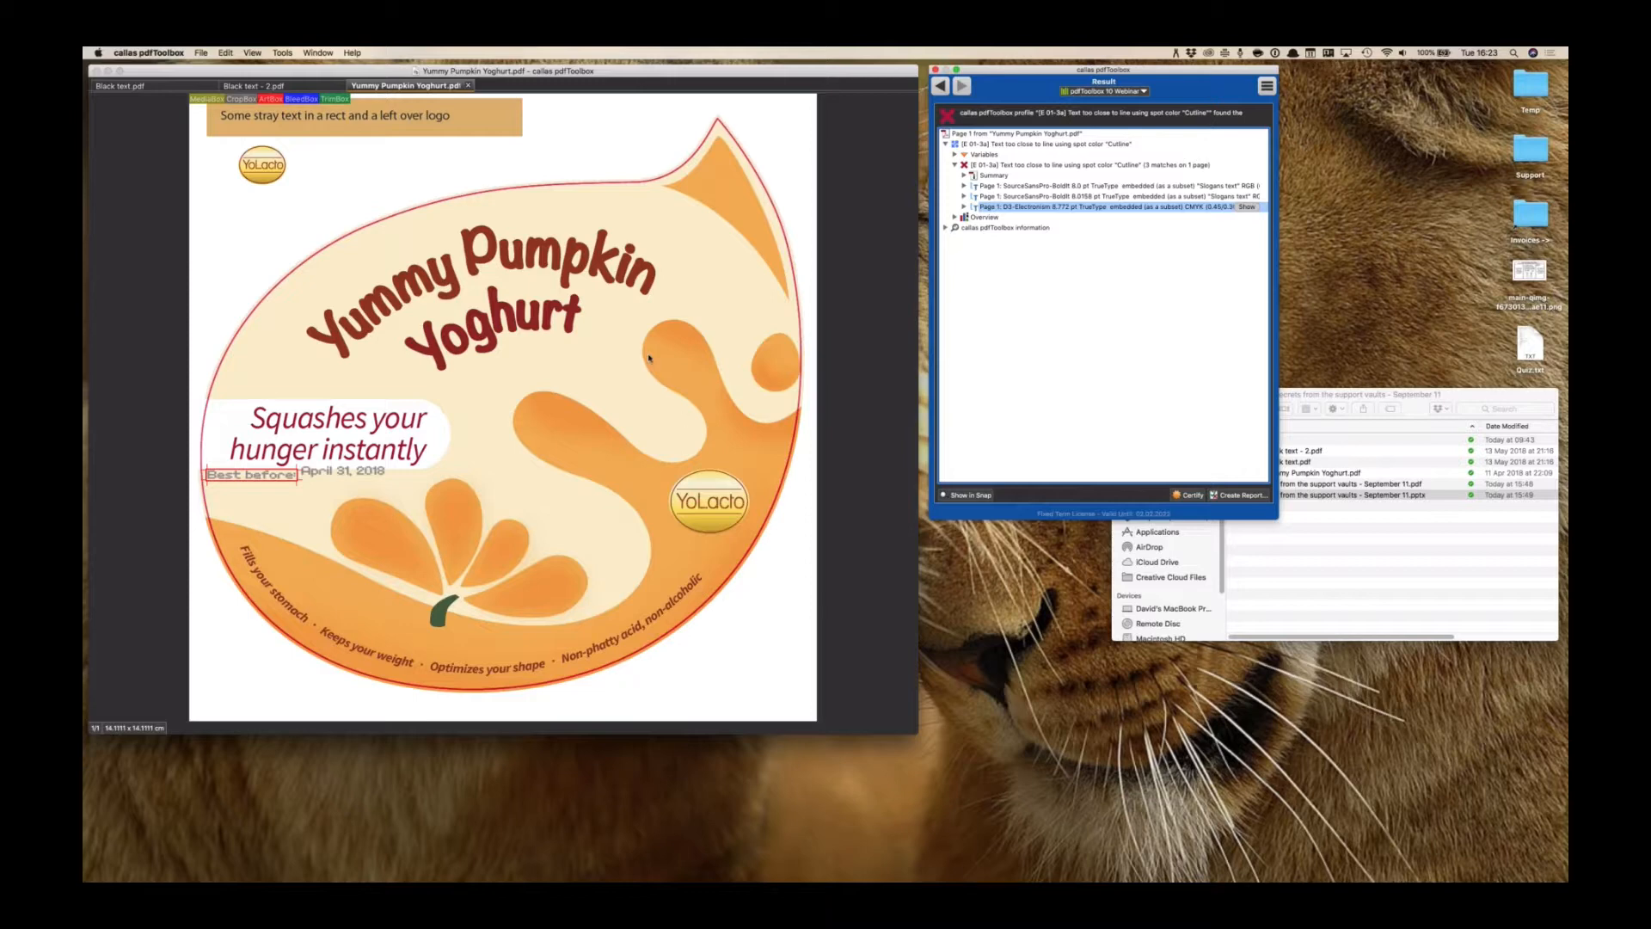
Open the Cutline text distance check for editing, uncover the label behind its window, and examine the available Shape choices
left_click(941, 86)
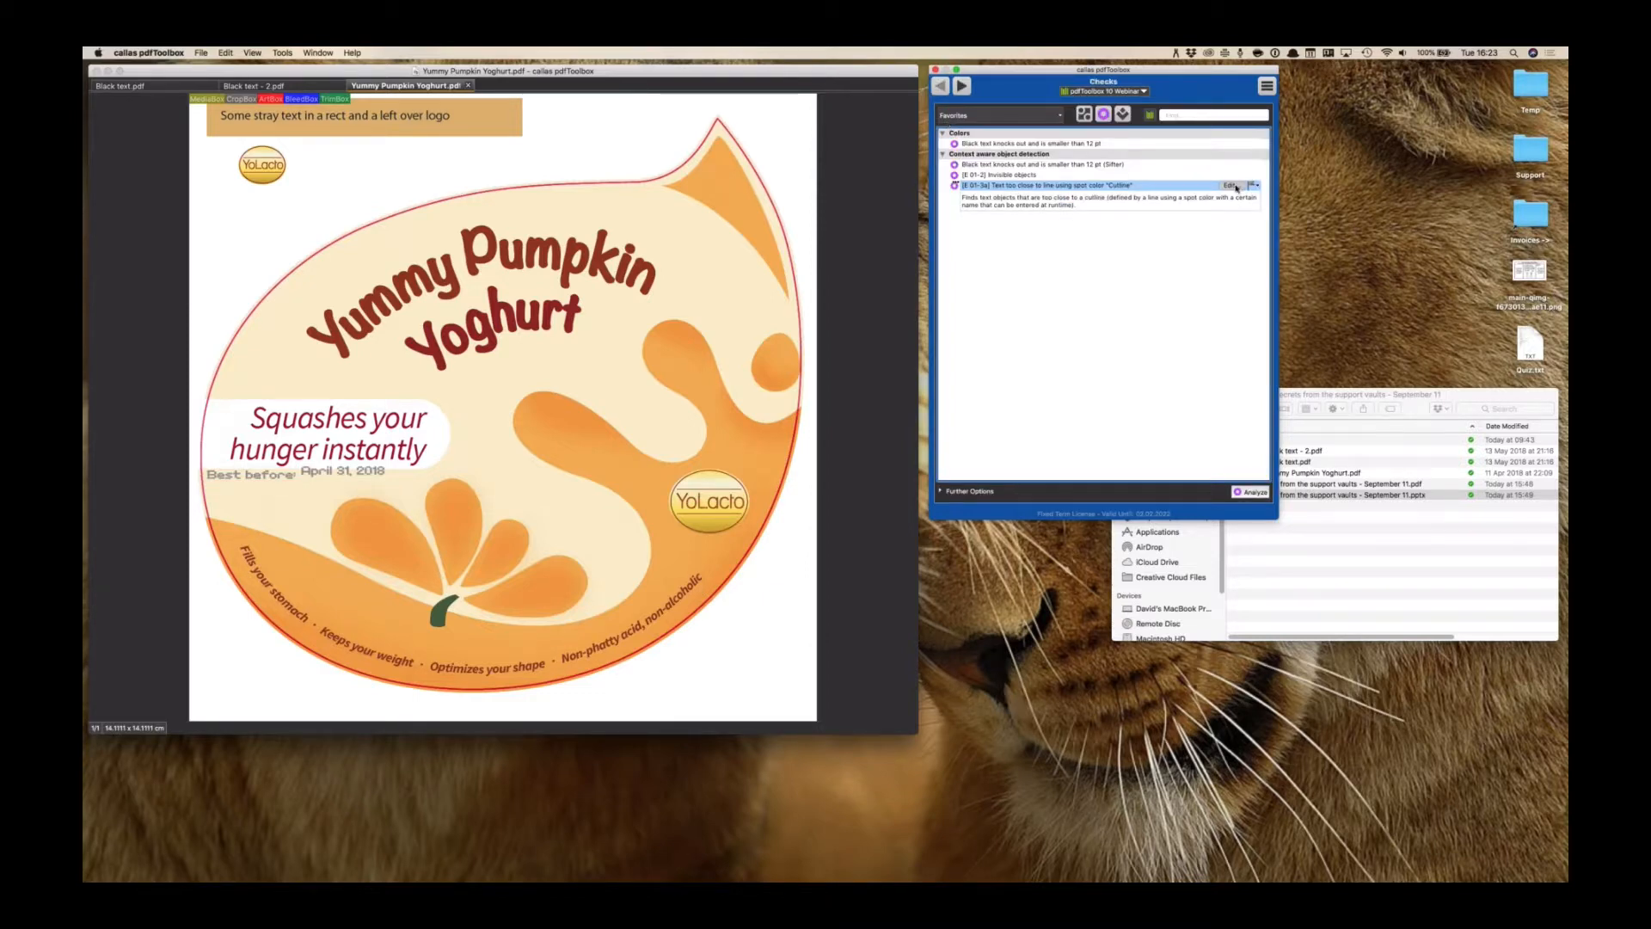
left_click(1230, 186)
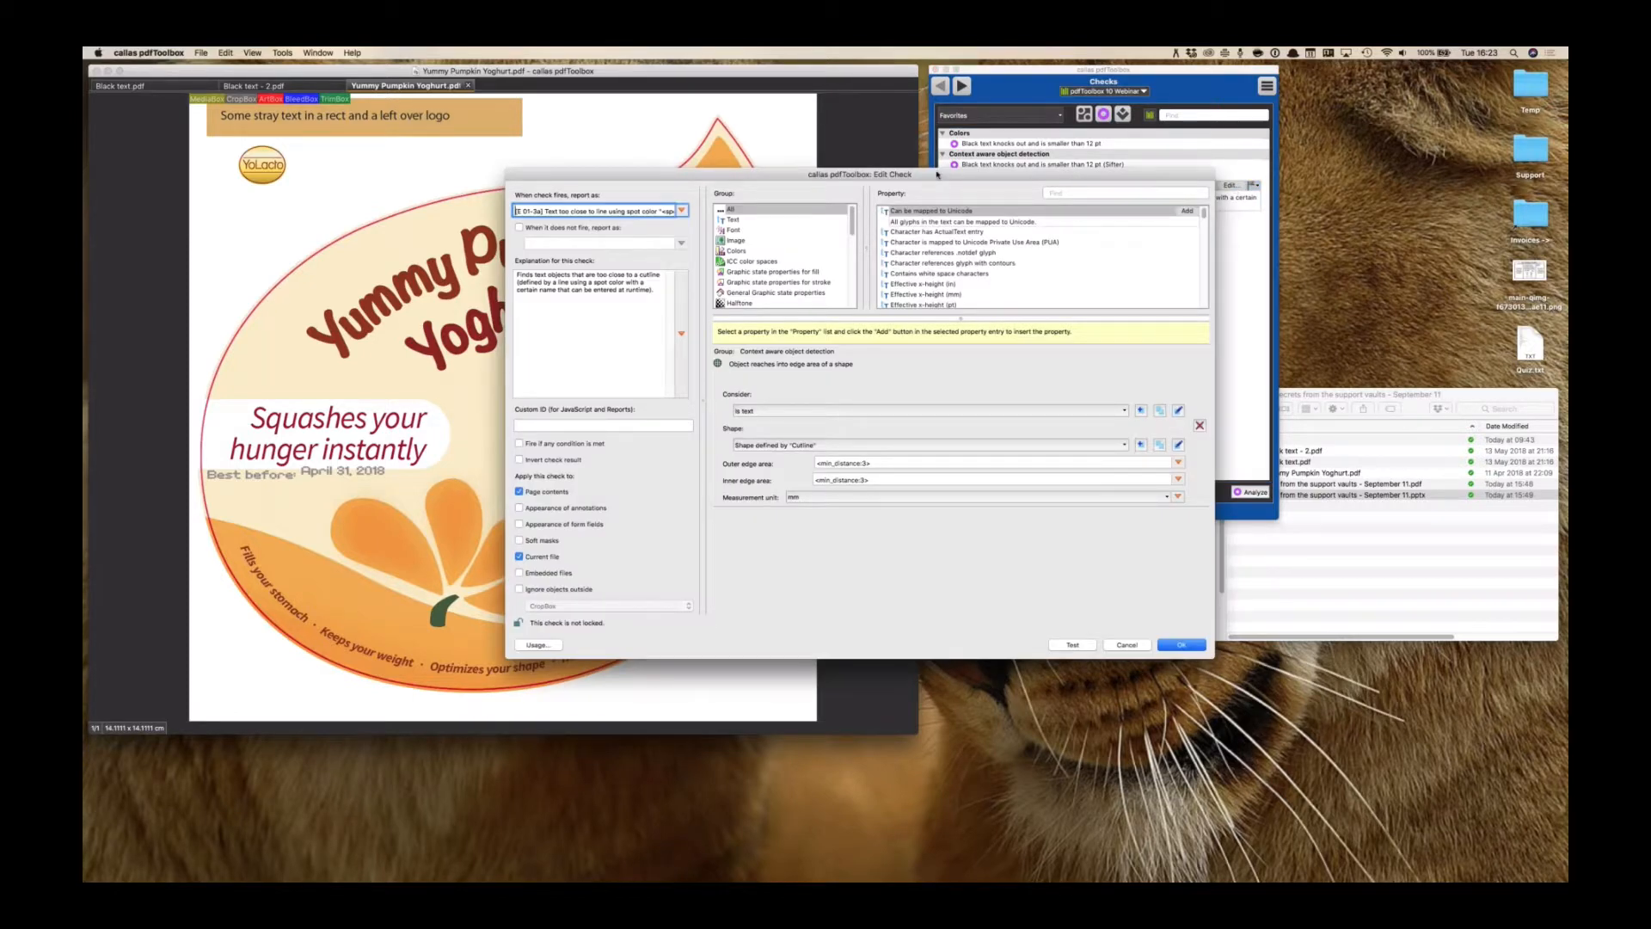
left_click_drag(938, 174, 788, 119)
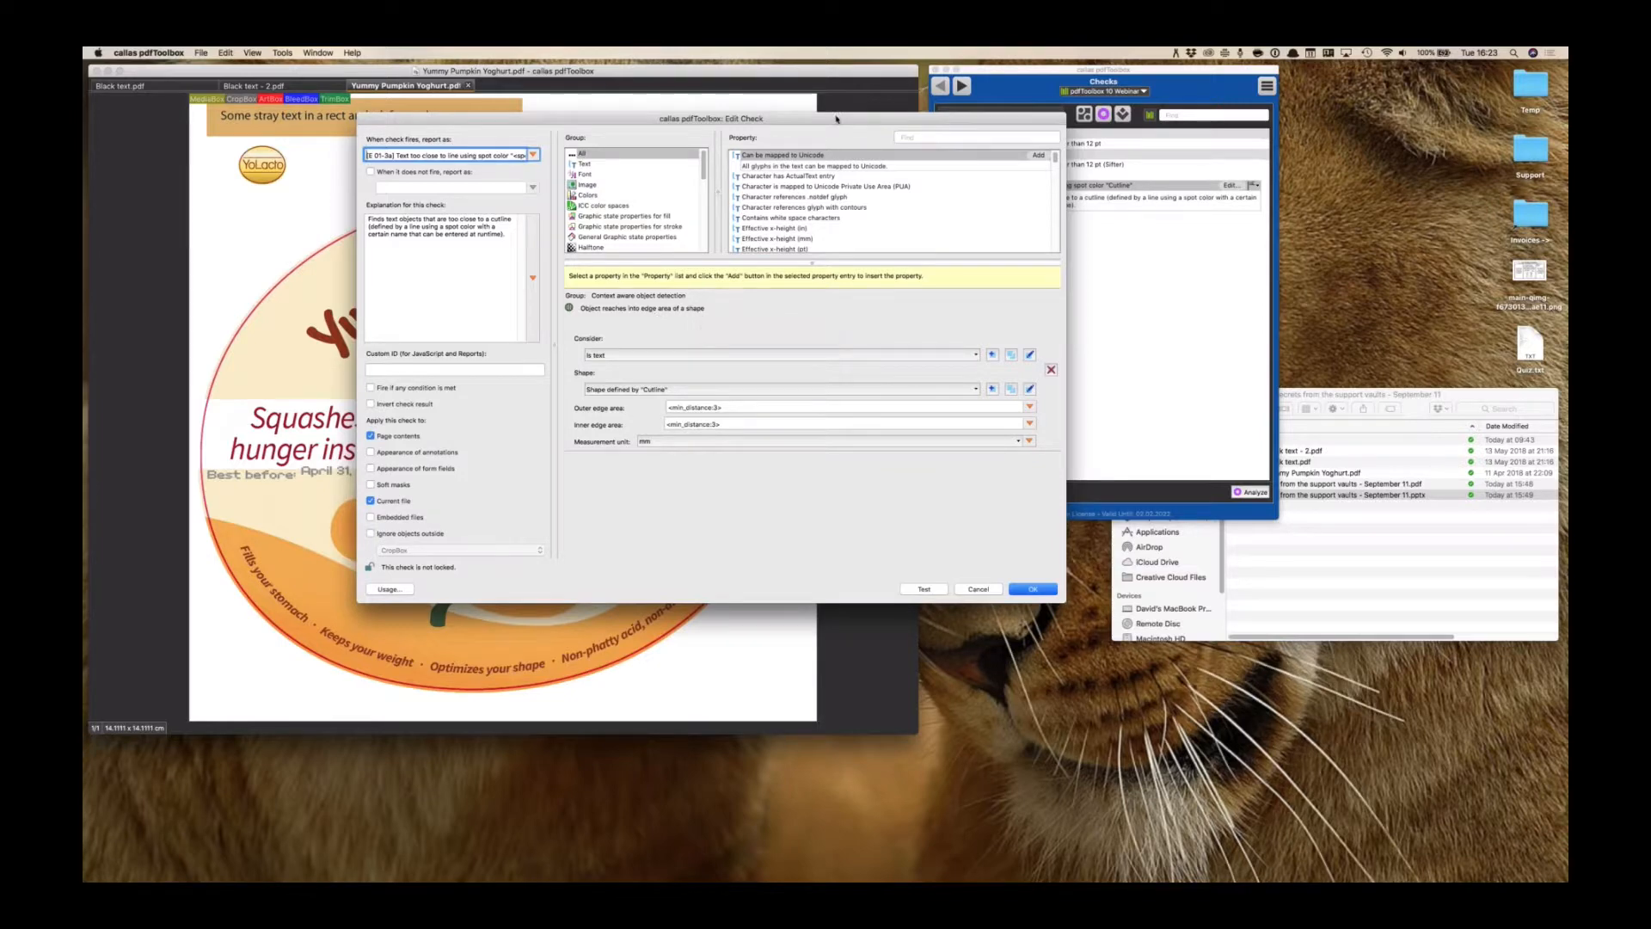
left_click_drag(836, 118, 1334, 146)
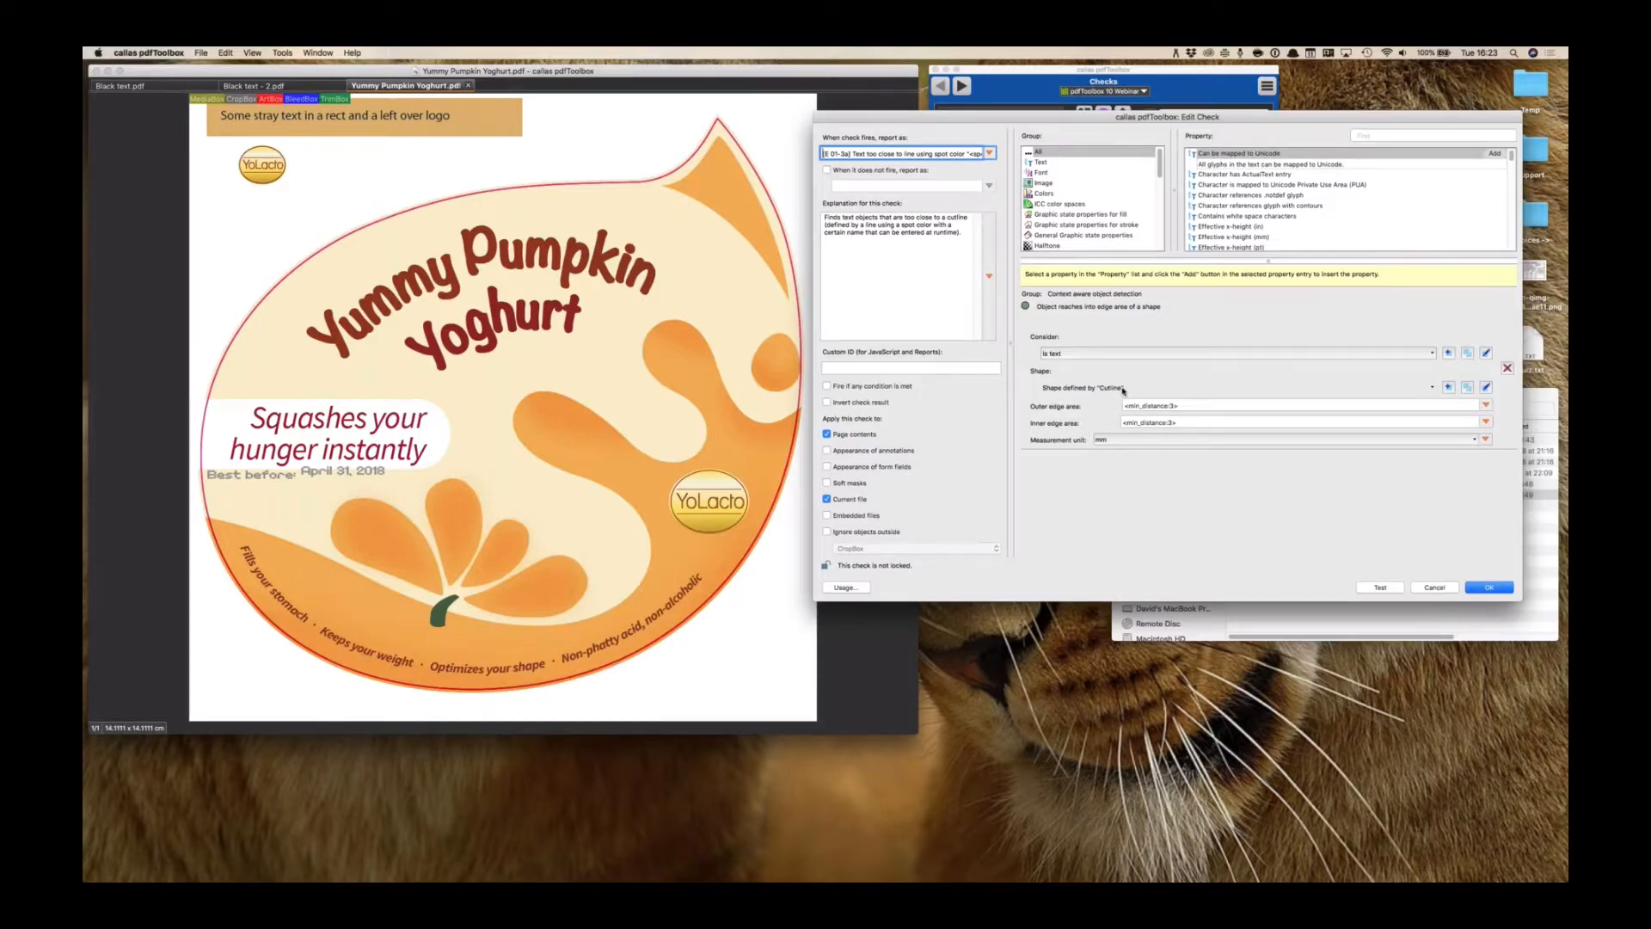
left_click(1122, 388)
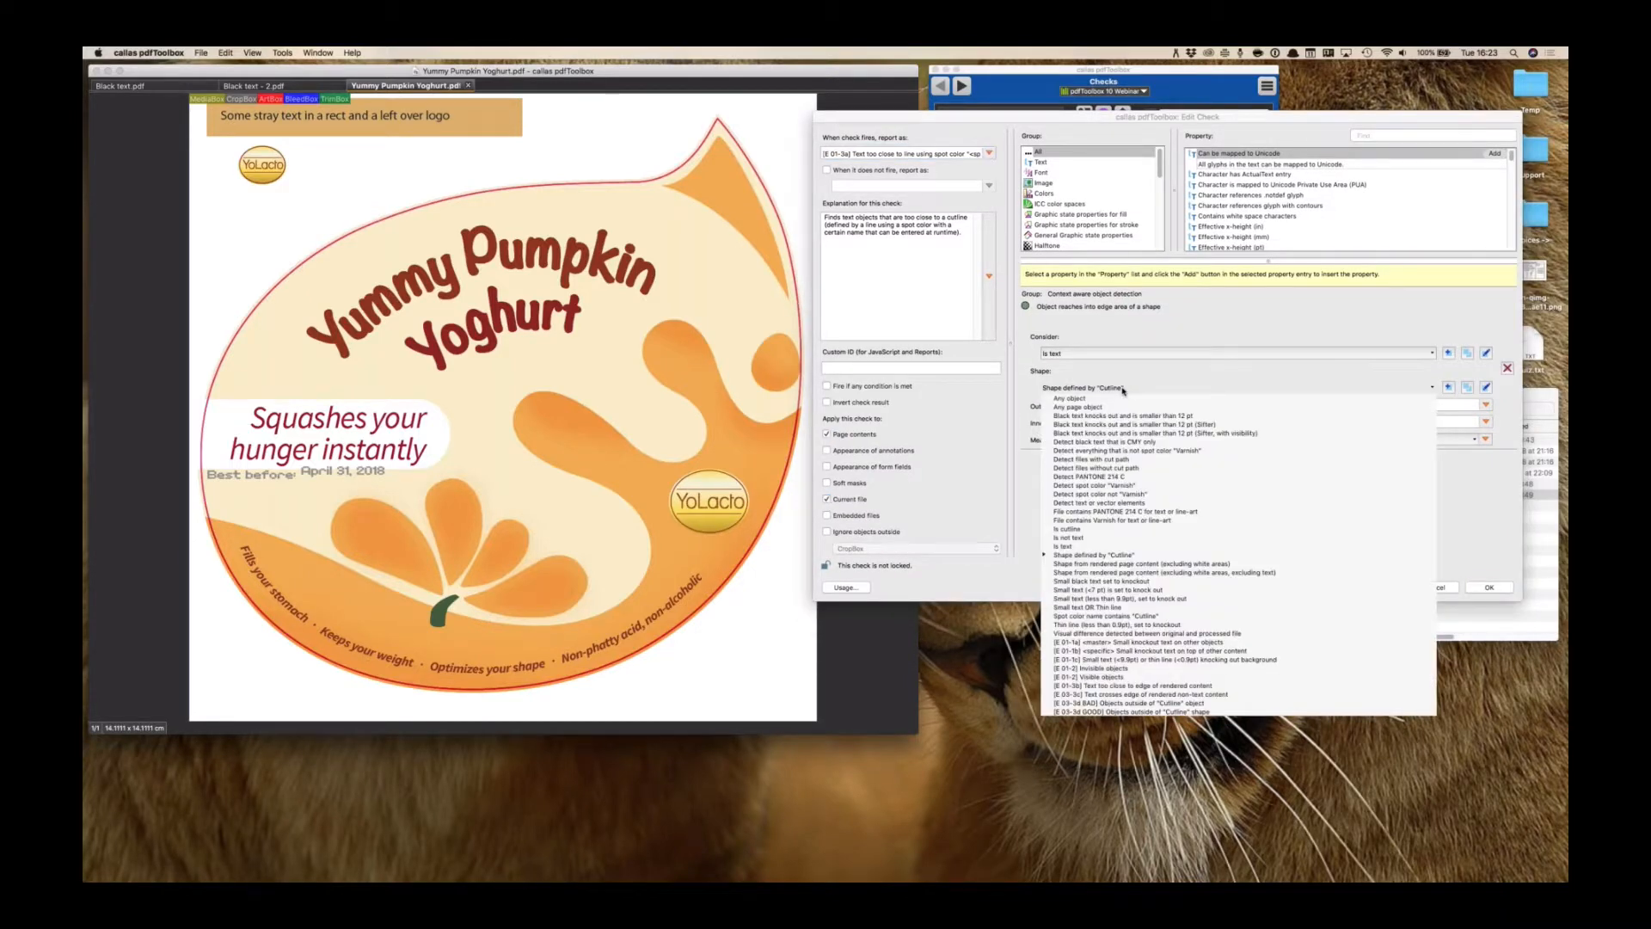
left_click(1123, 389)
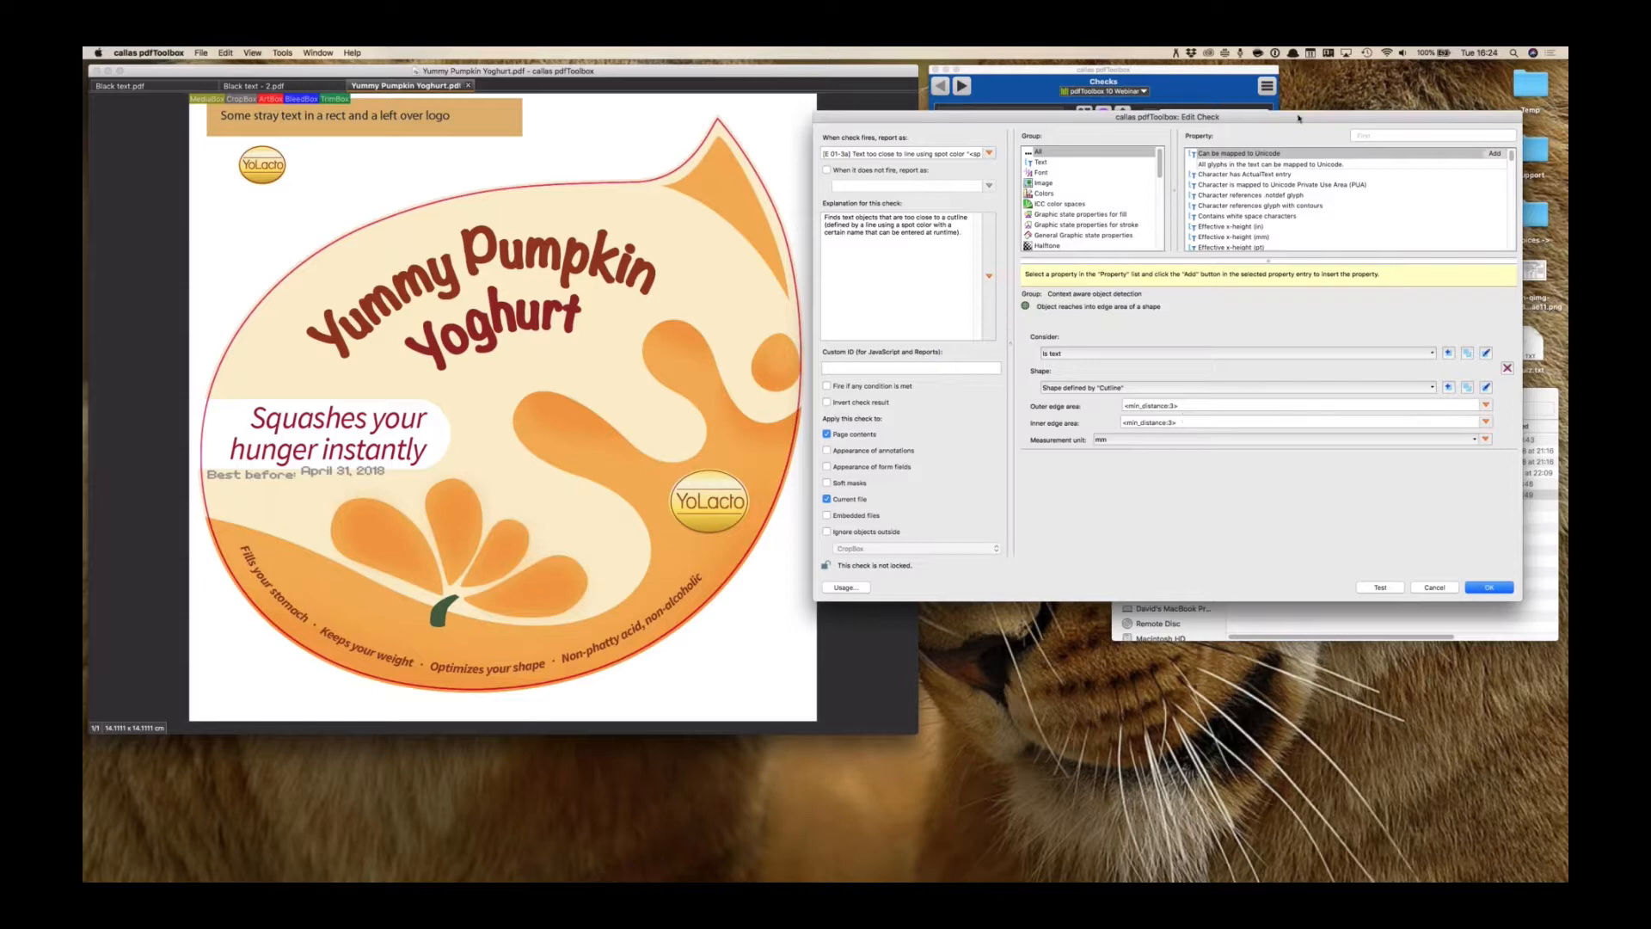
List the "Context aware object detection" properties, review the check's Consider and Shape settings, and leave it without saving changes
left_click_drag(1298, 118, 950, 159)
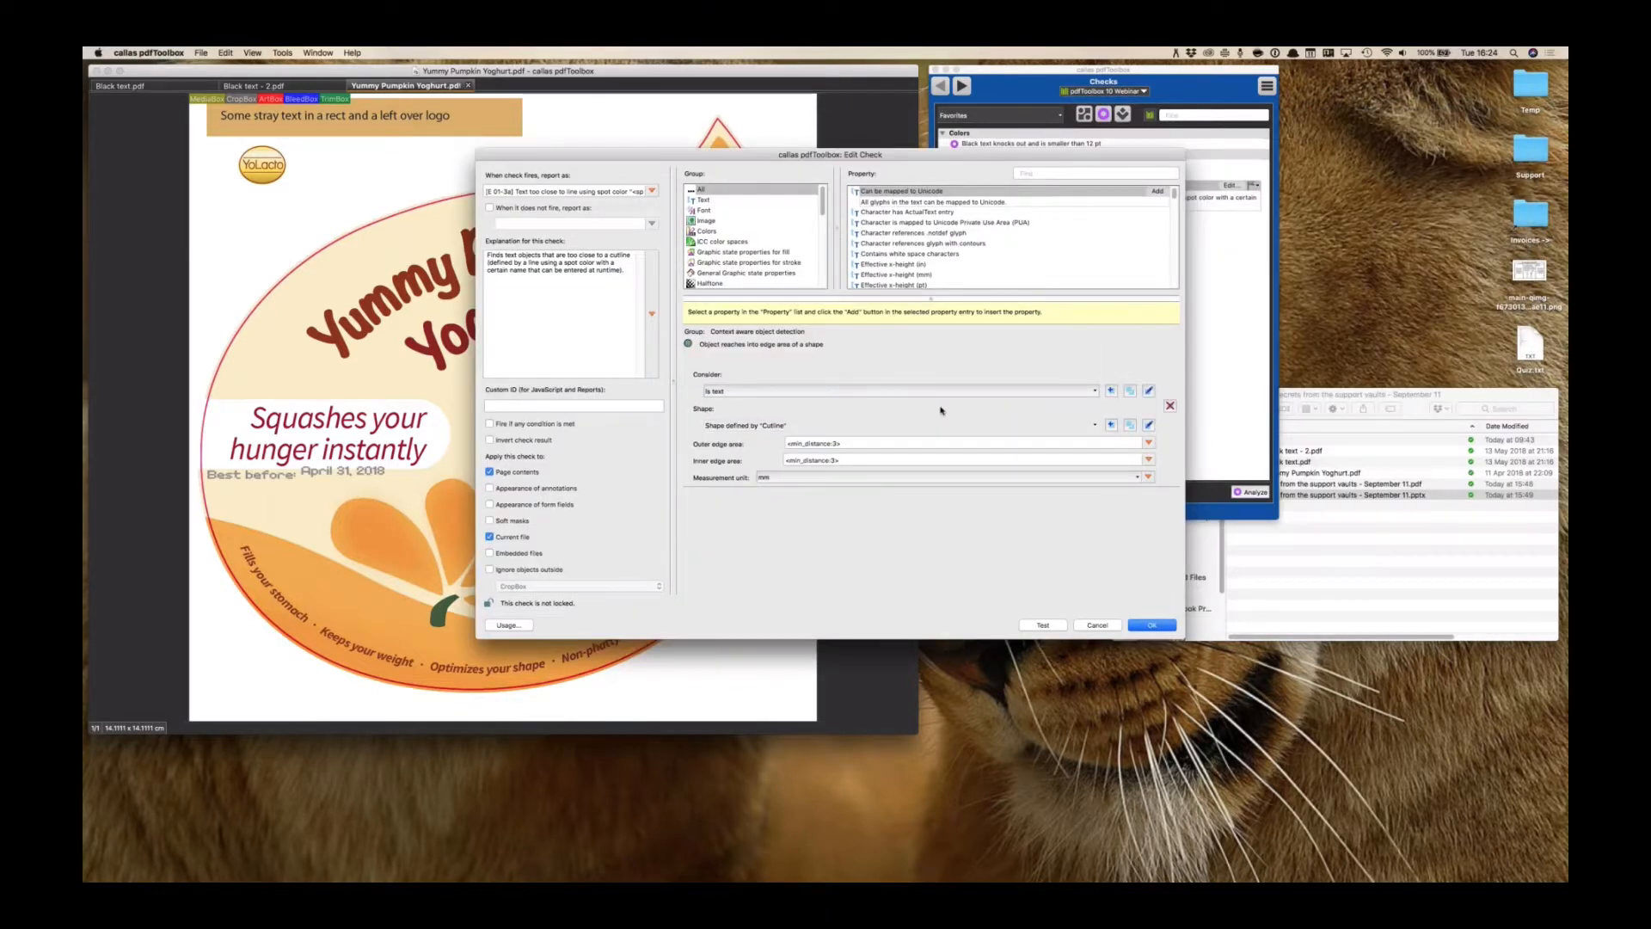
scroll(757, 224, "down", 10)
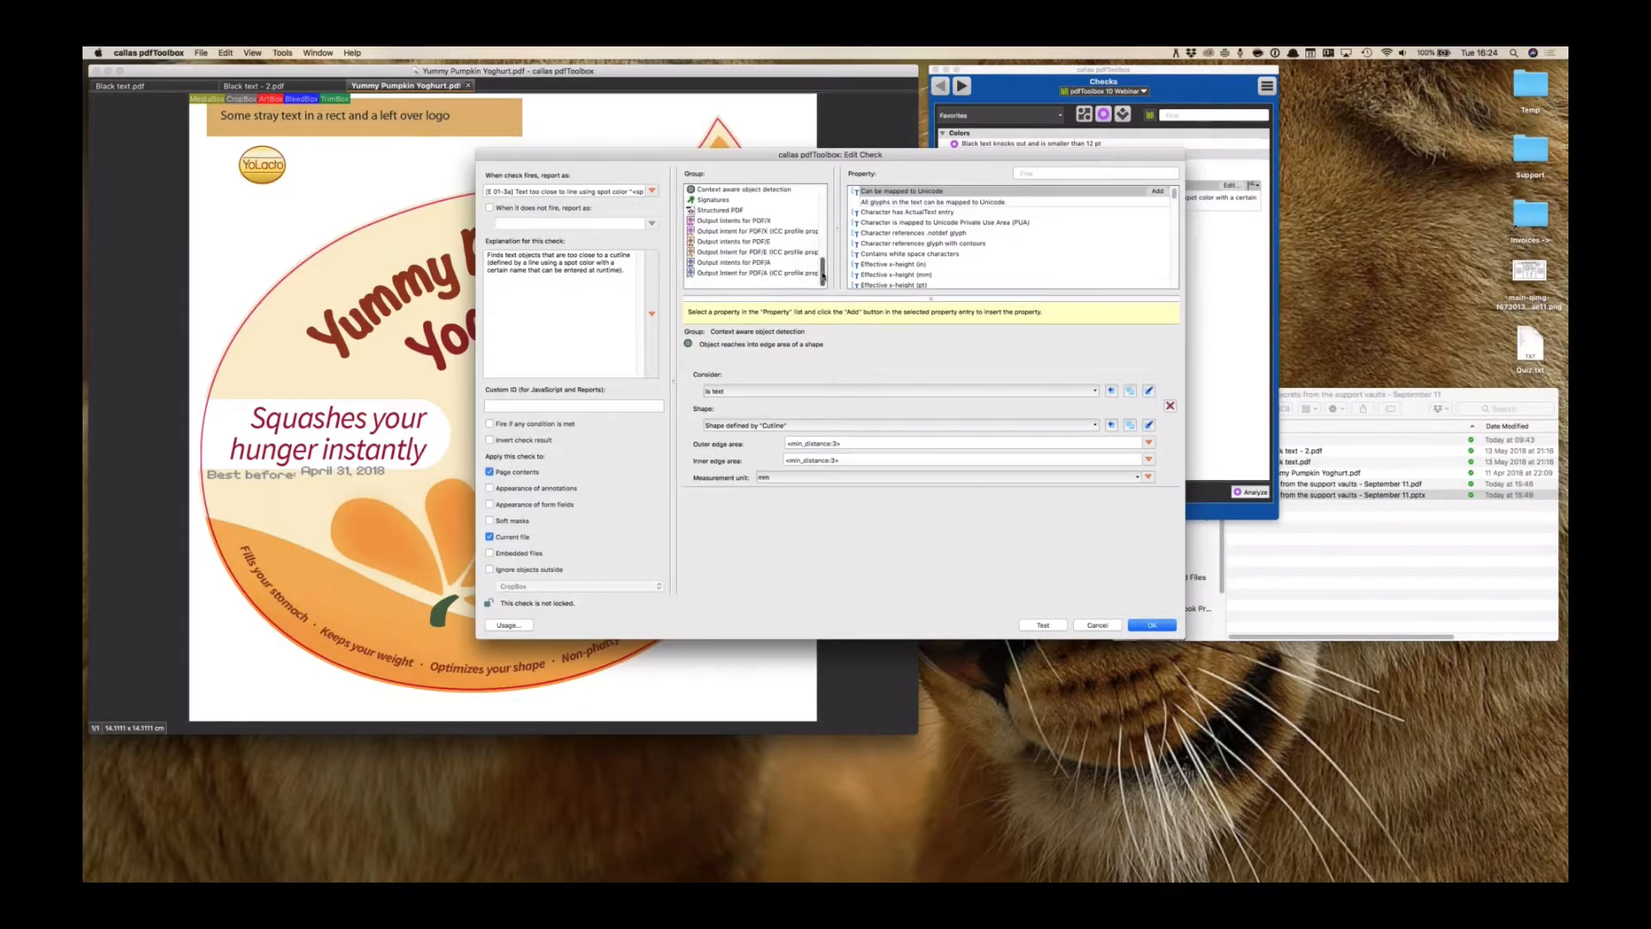
left_click(725, 191)
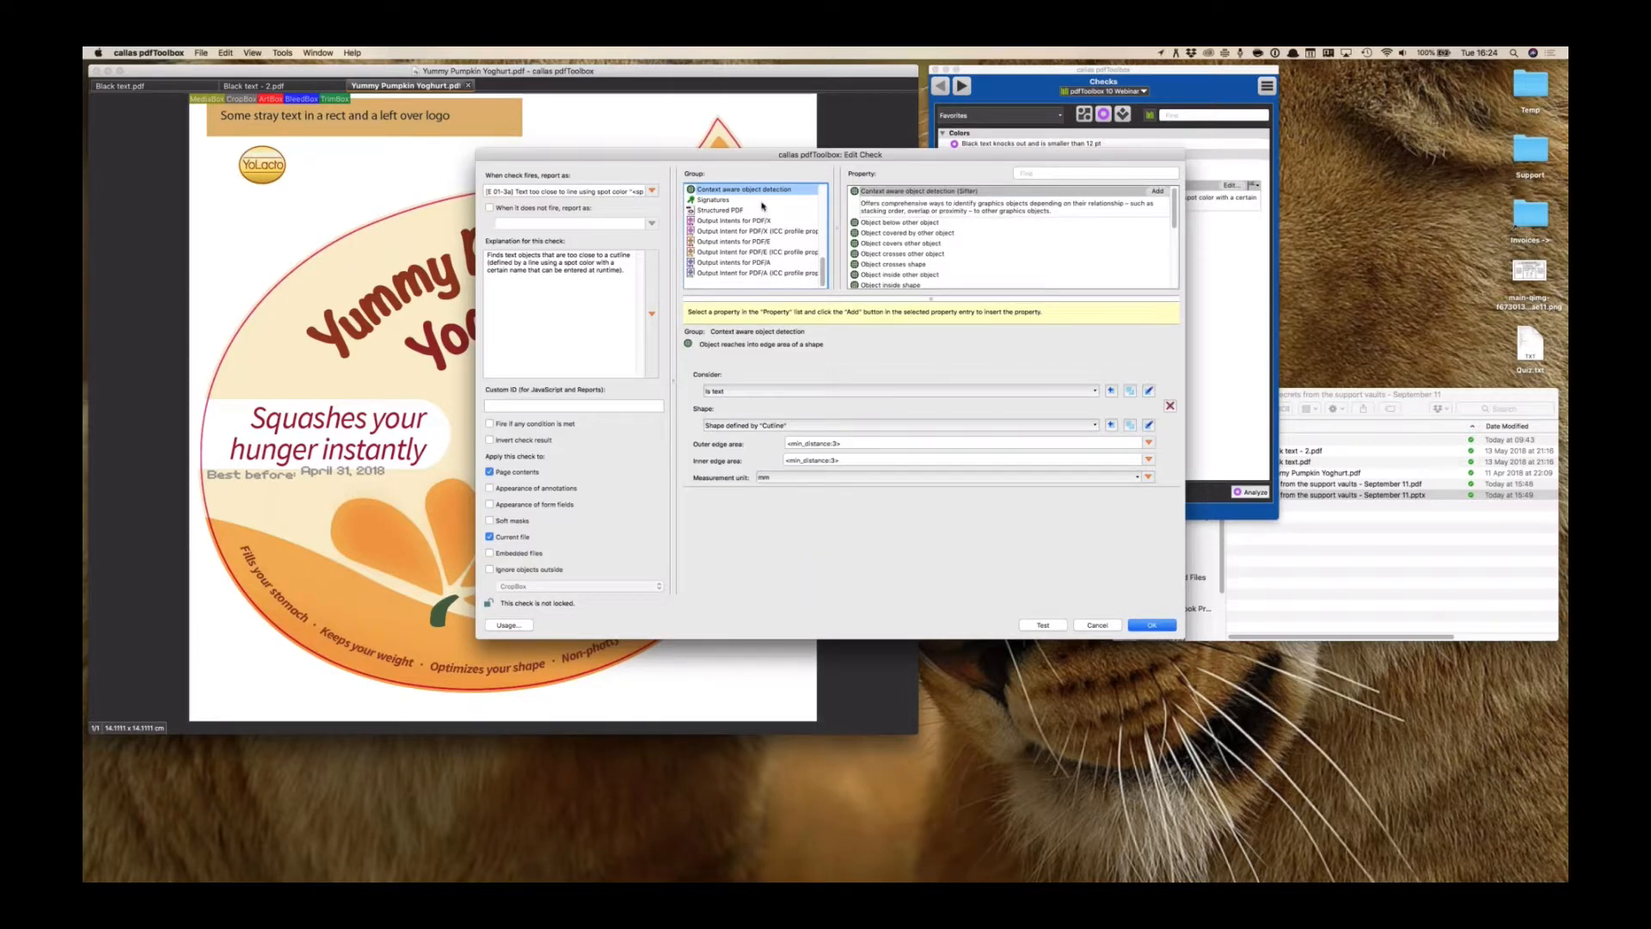
left_click(730, 424)
left_click(724, 389)
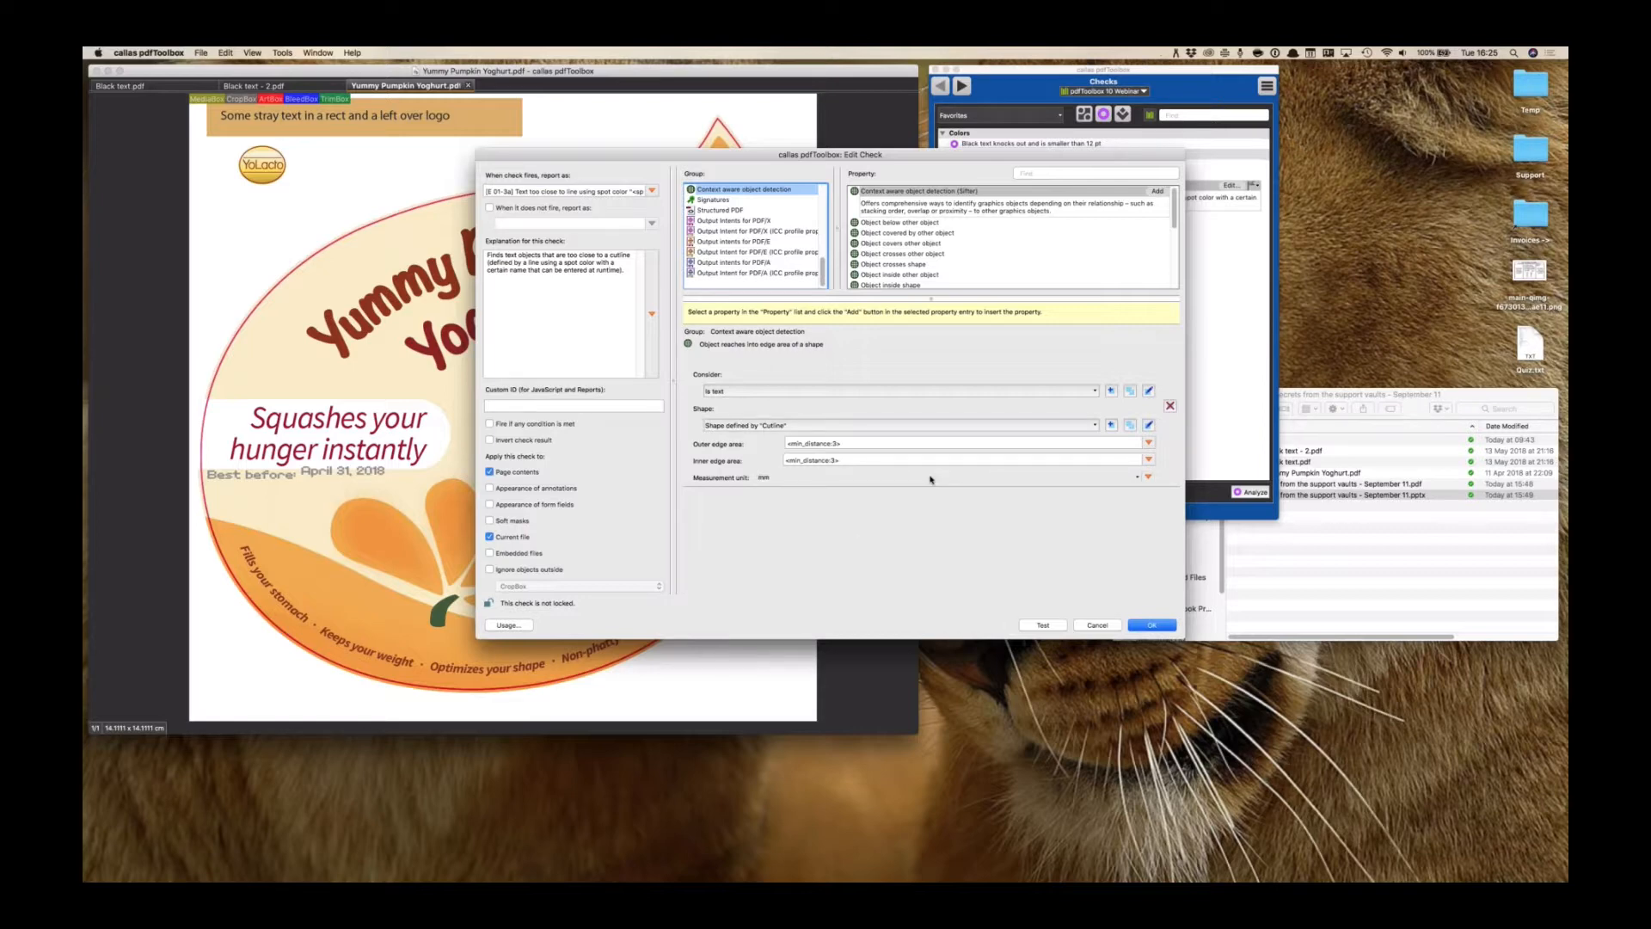
left_click(1112, 628)
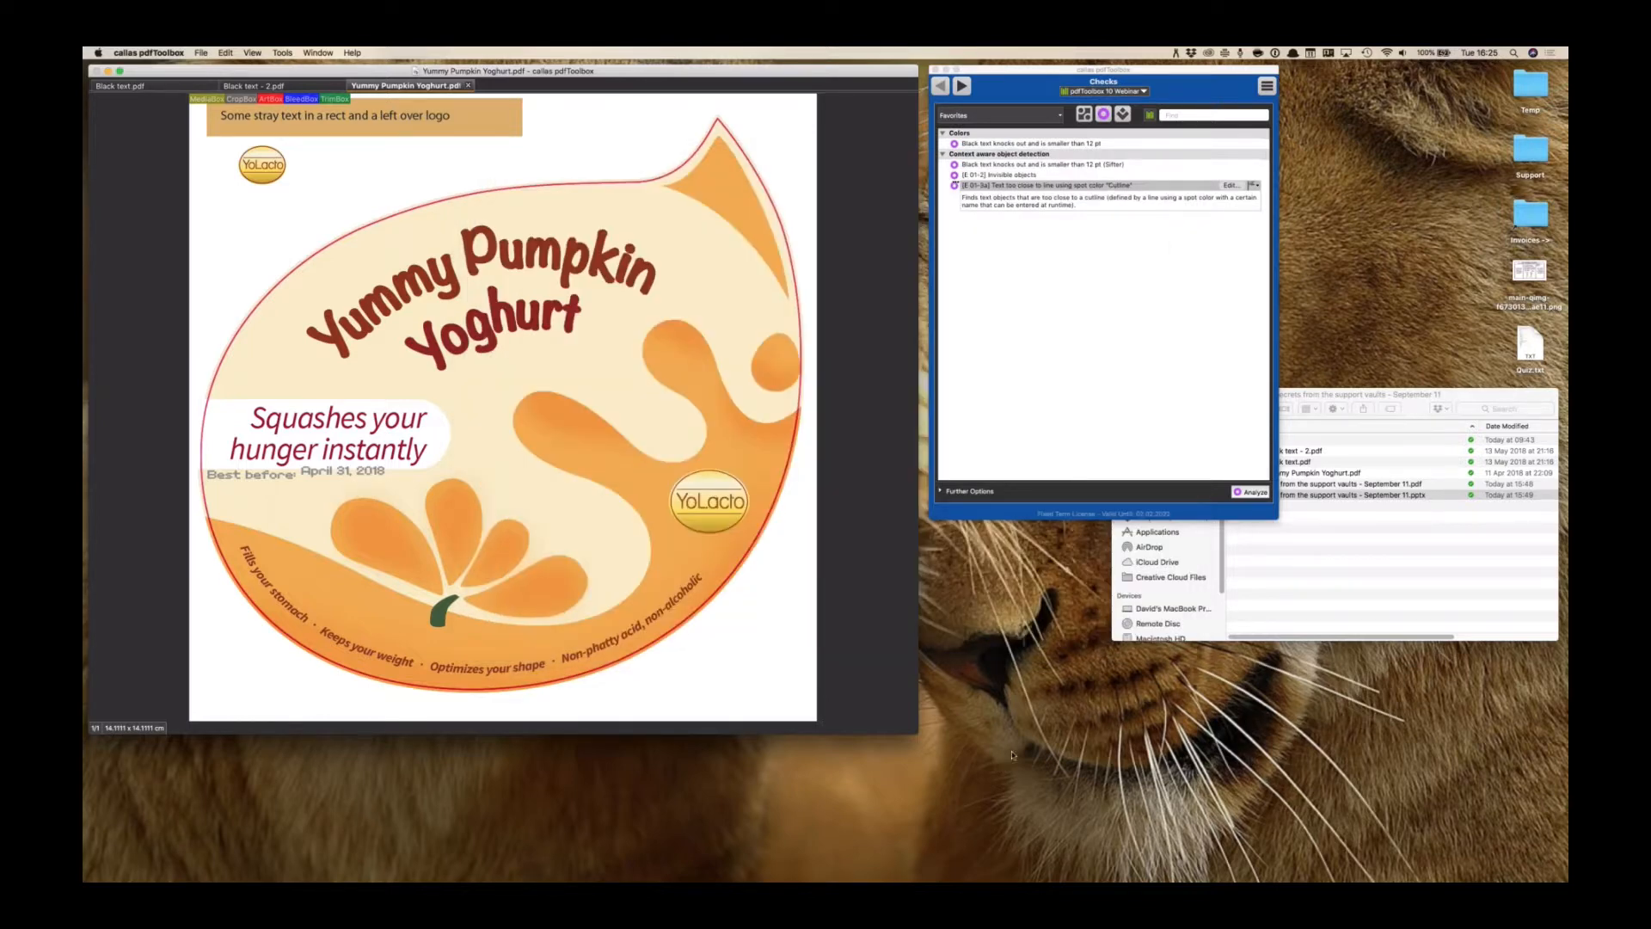
Open the Invisible objects check for editing, try "Is text" as its filter, restore "Any object", and leave without saving
left_click(1023, 176)
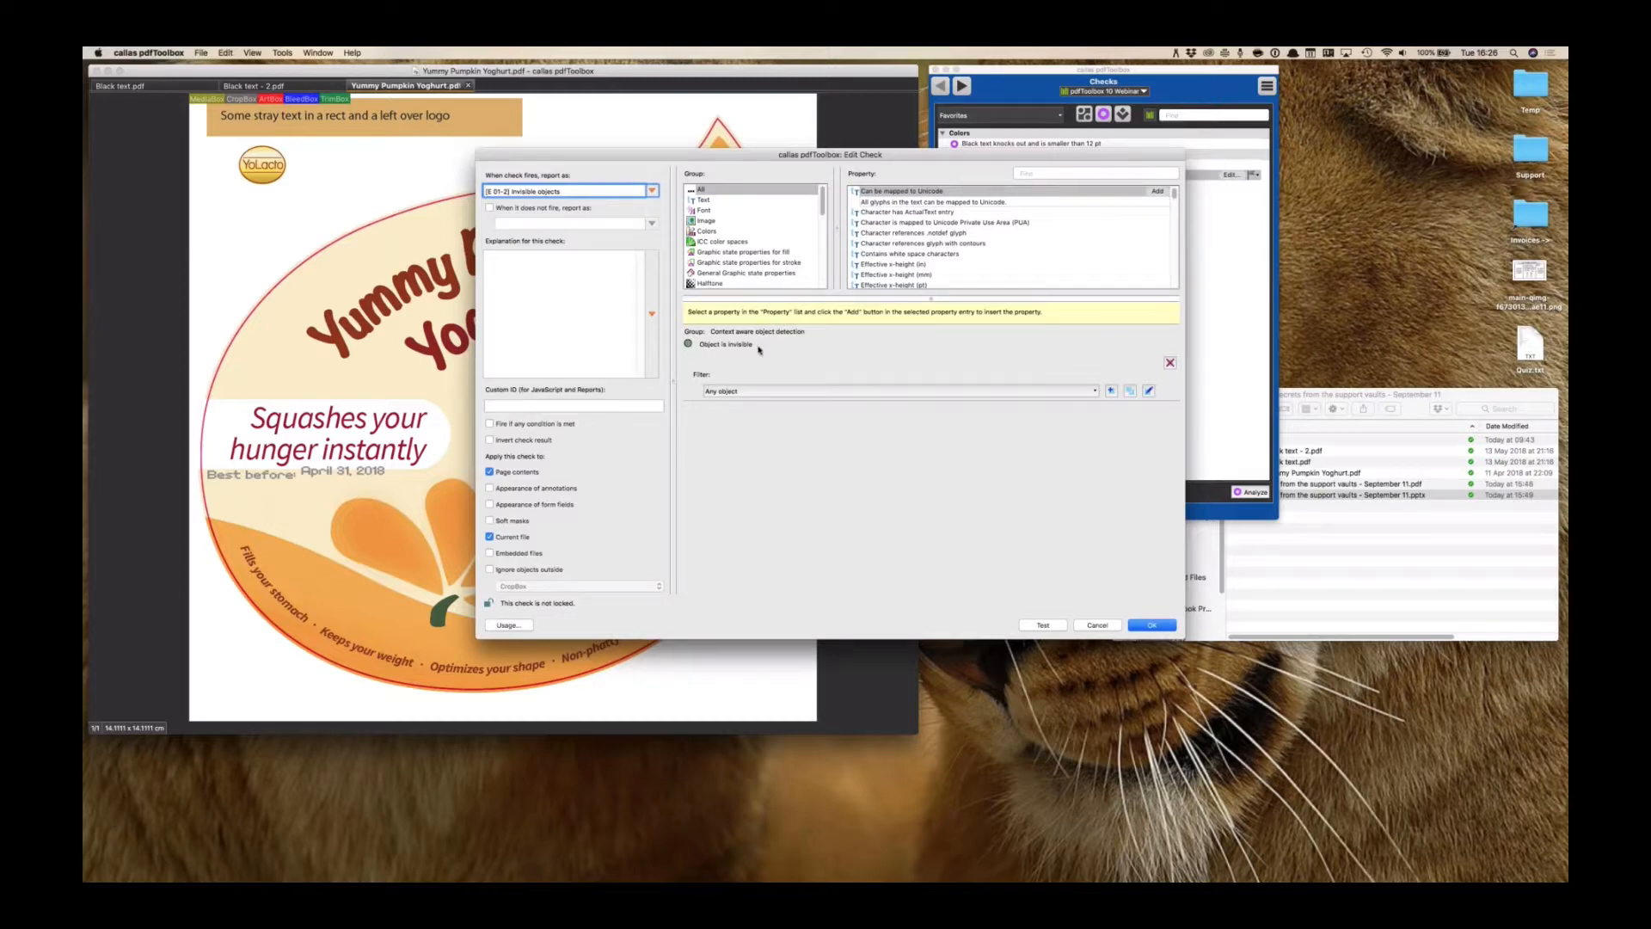
mouse_move(759, 350)
mouse_move(701, 350)
left_click(745, 396)
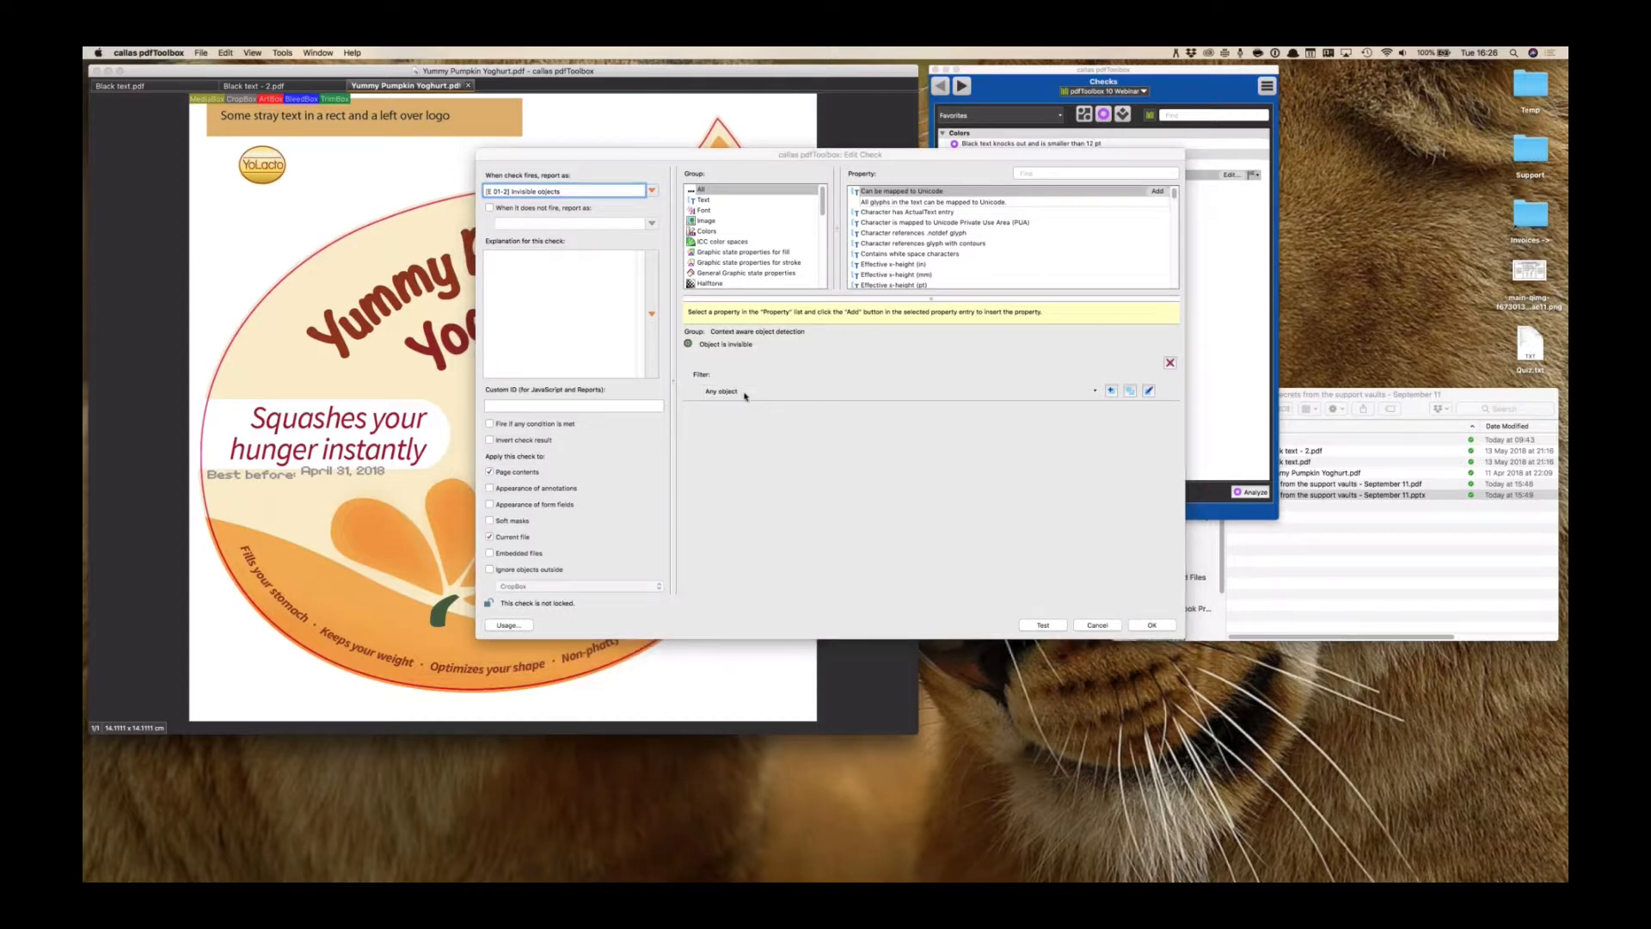
left_click(742, 548)
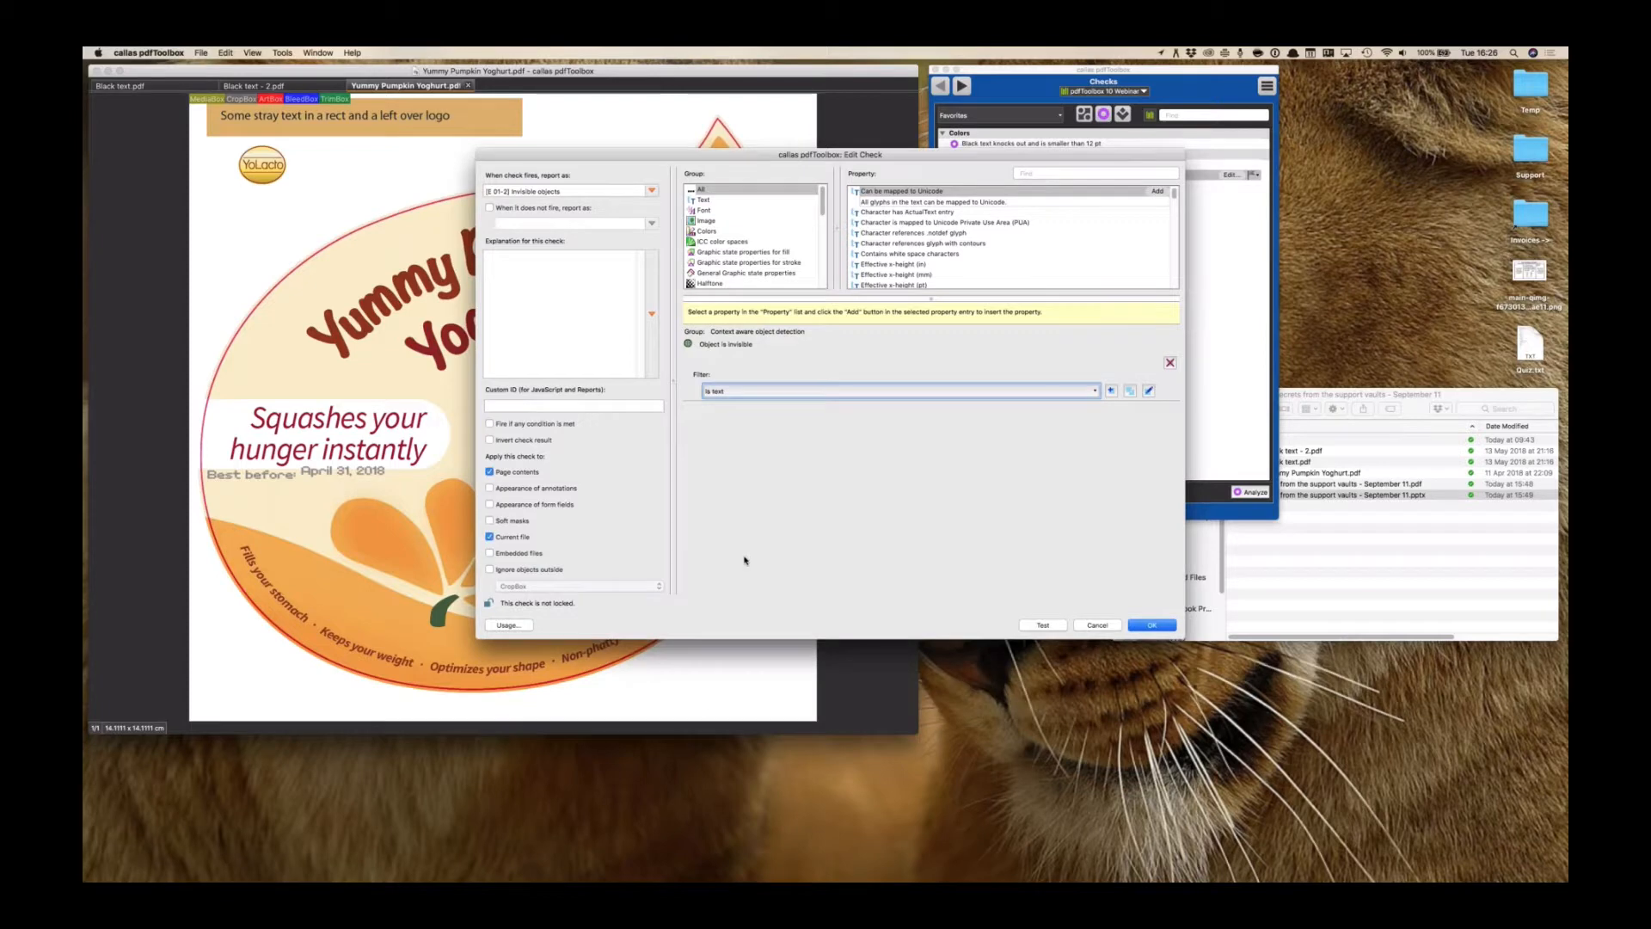
left_click(751, 392)
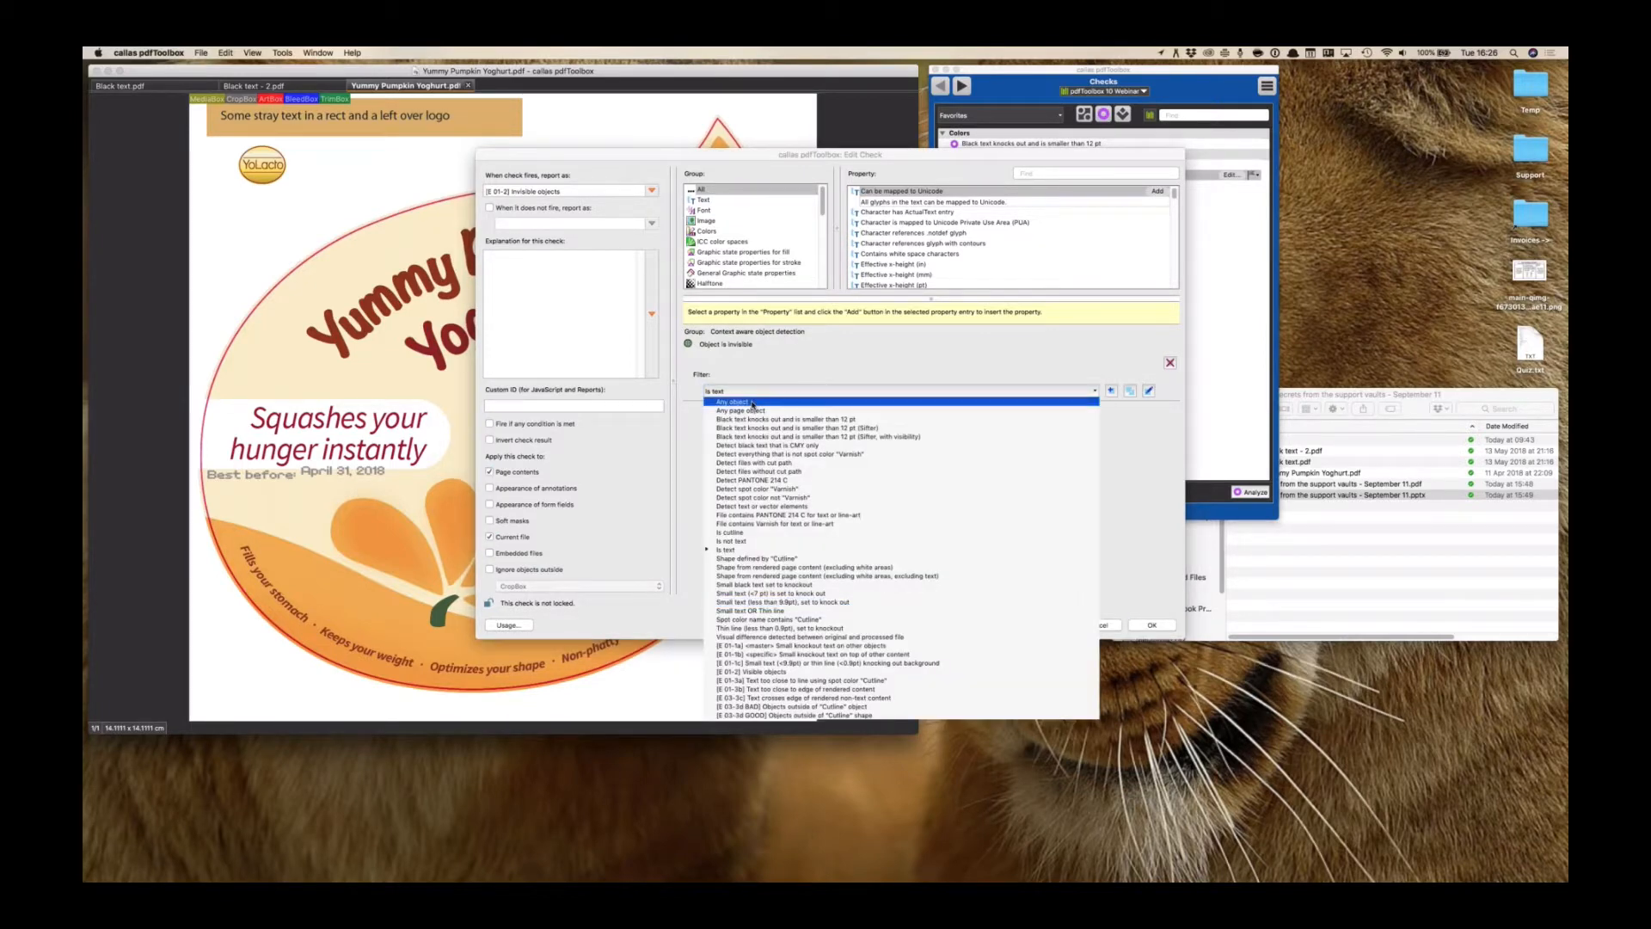
left_click(748, 402)
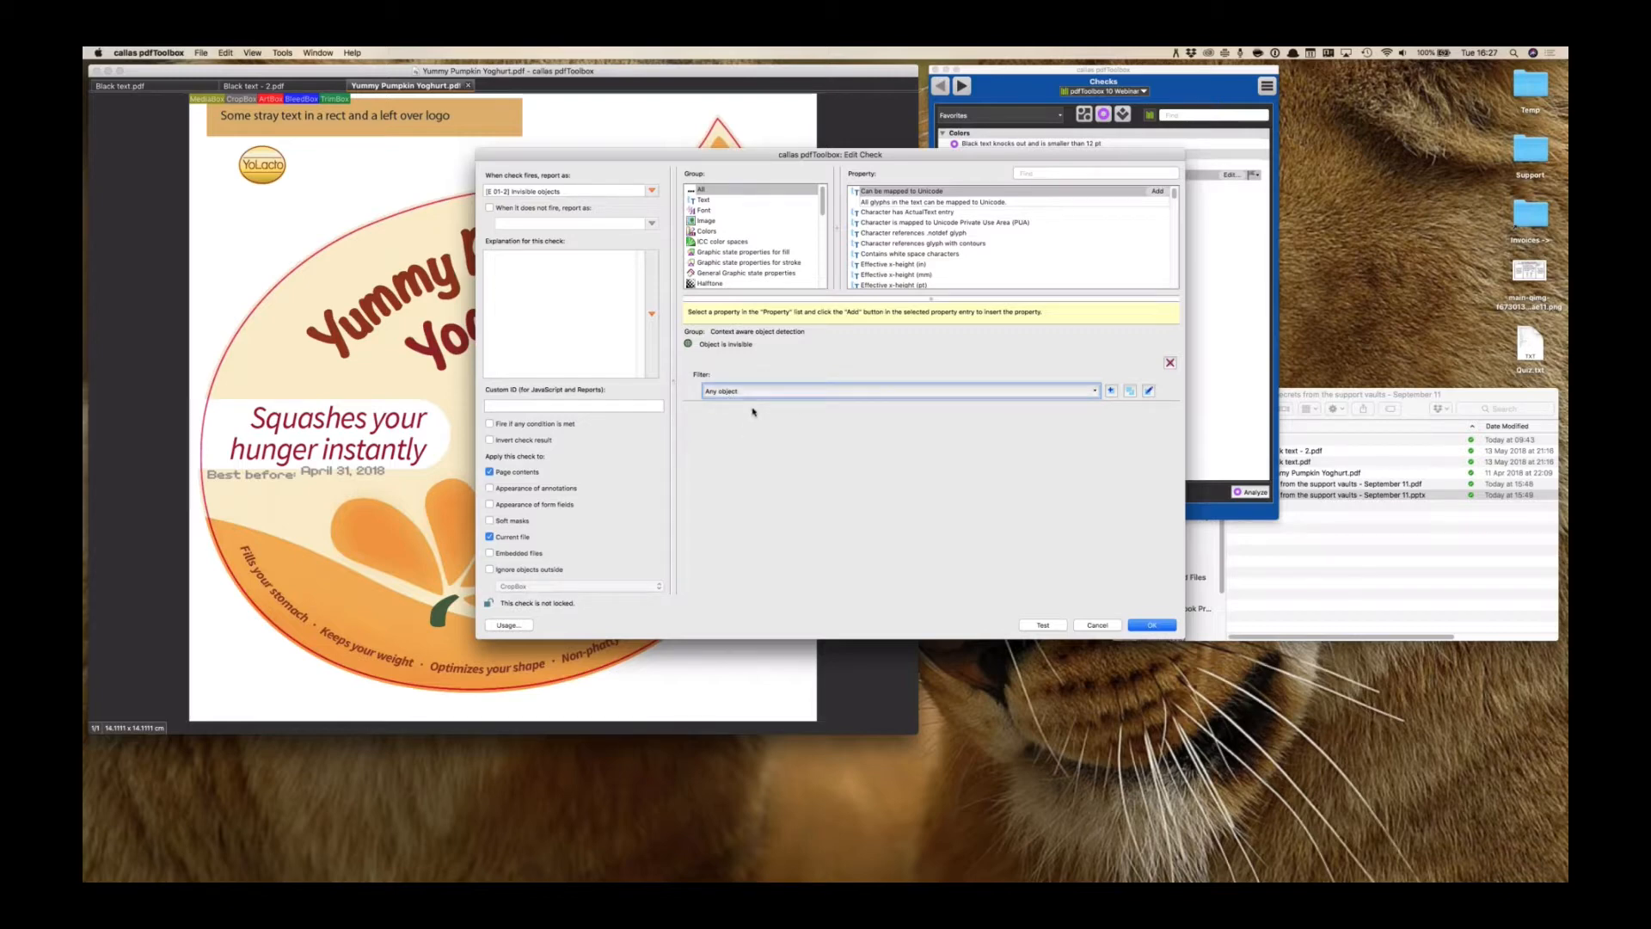
left_click(1097, 625)
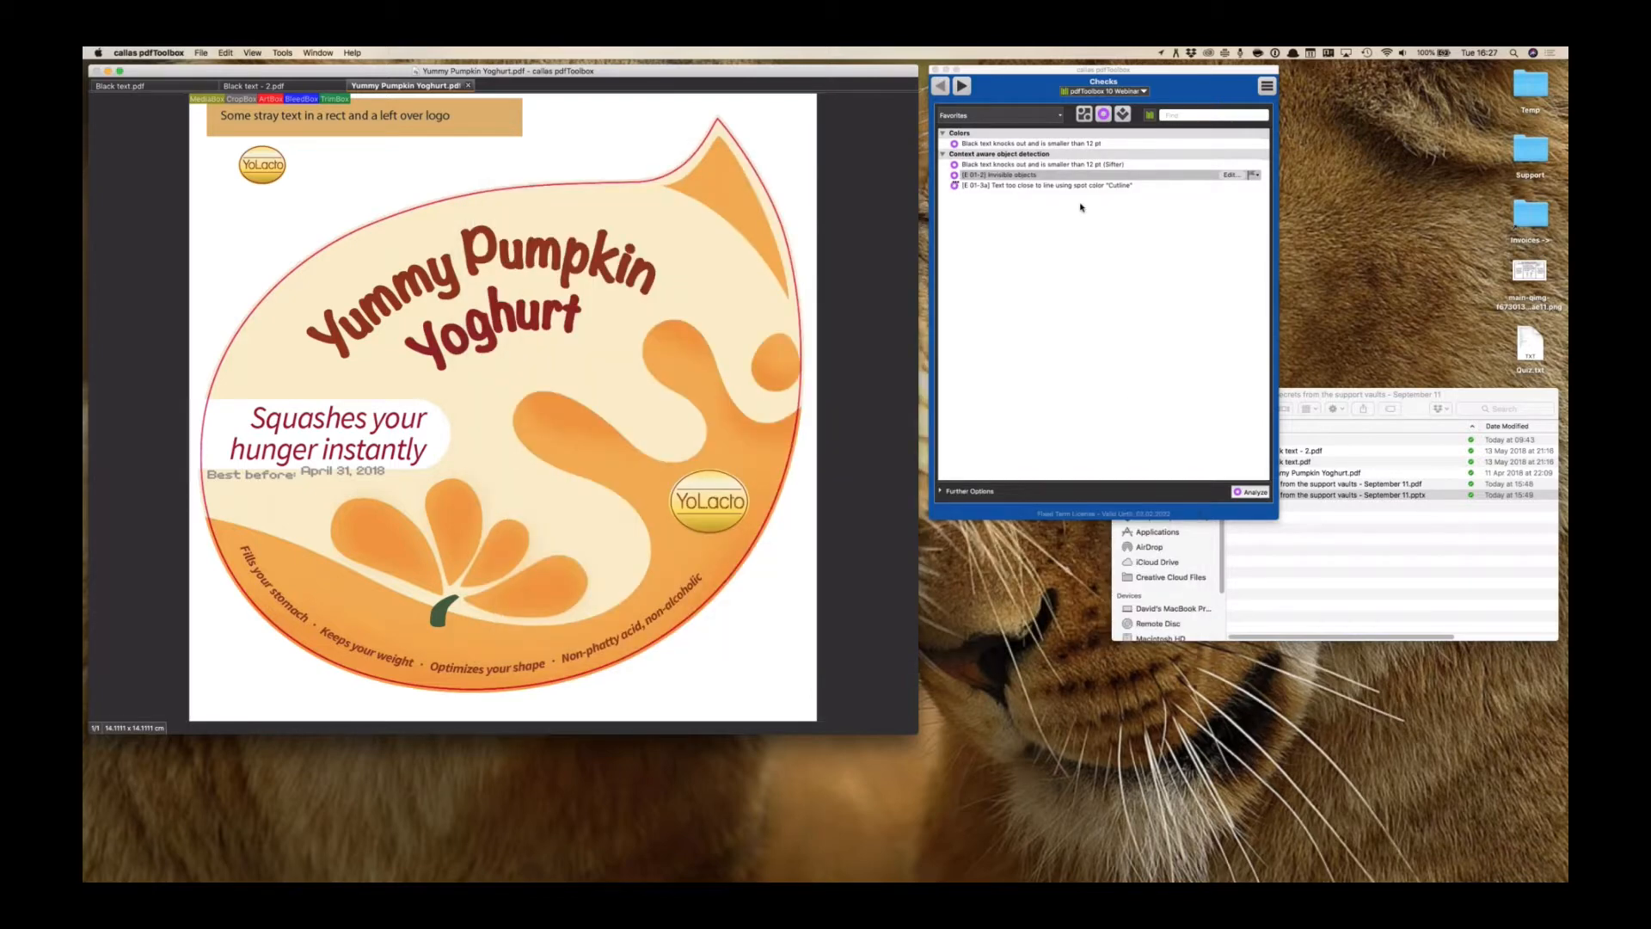
Run the Invisible objects check on the yoghurt label, expand its matches, and locate the smooth shade object on the page
double_click(1065, 178)
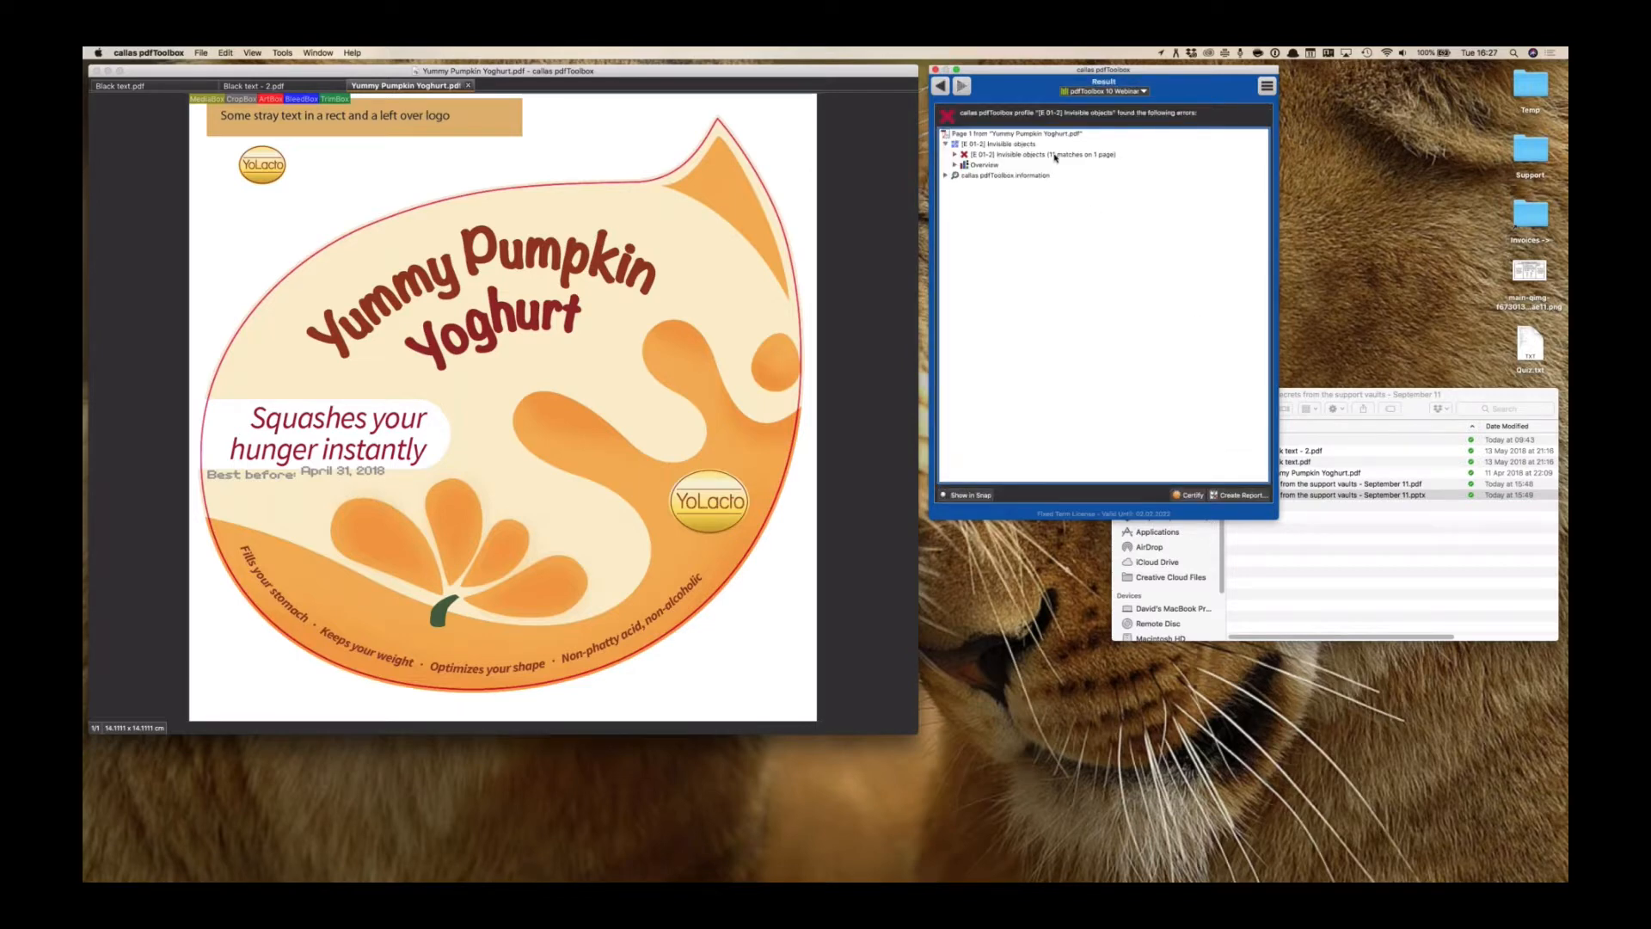
left_click(955, 155)
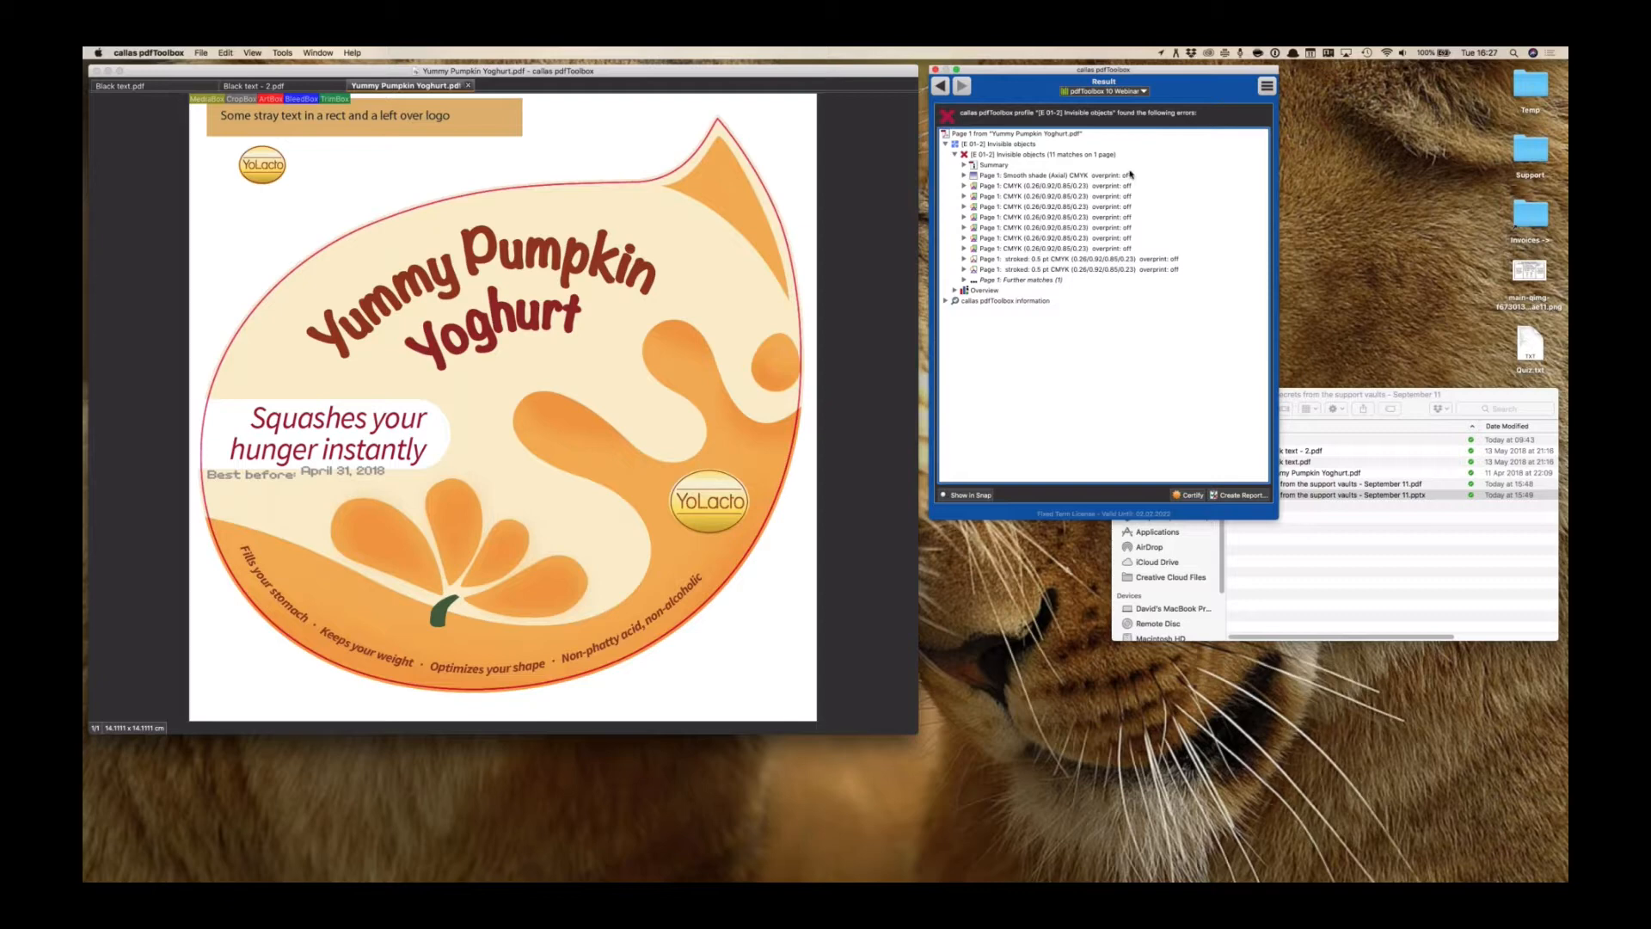
left_click(1115, 176)
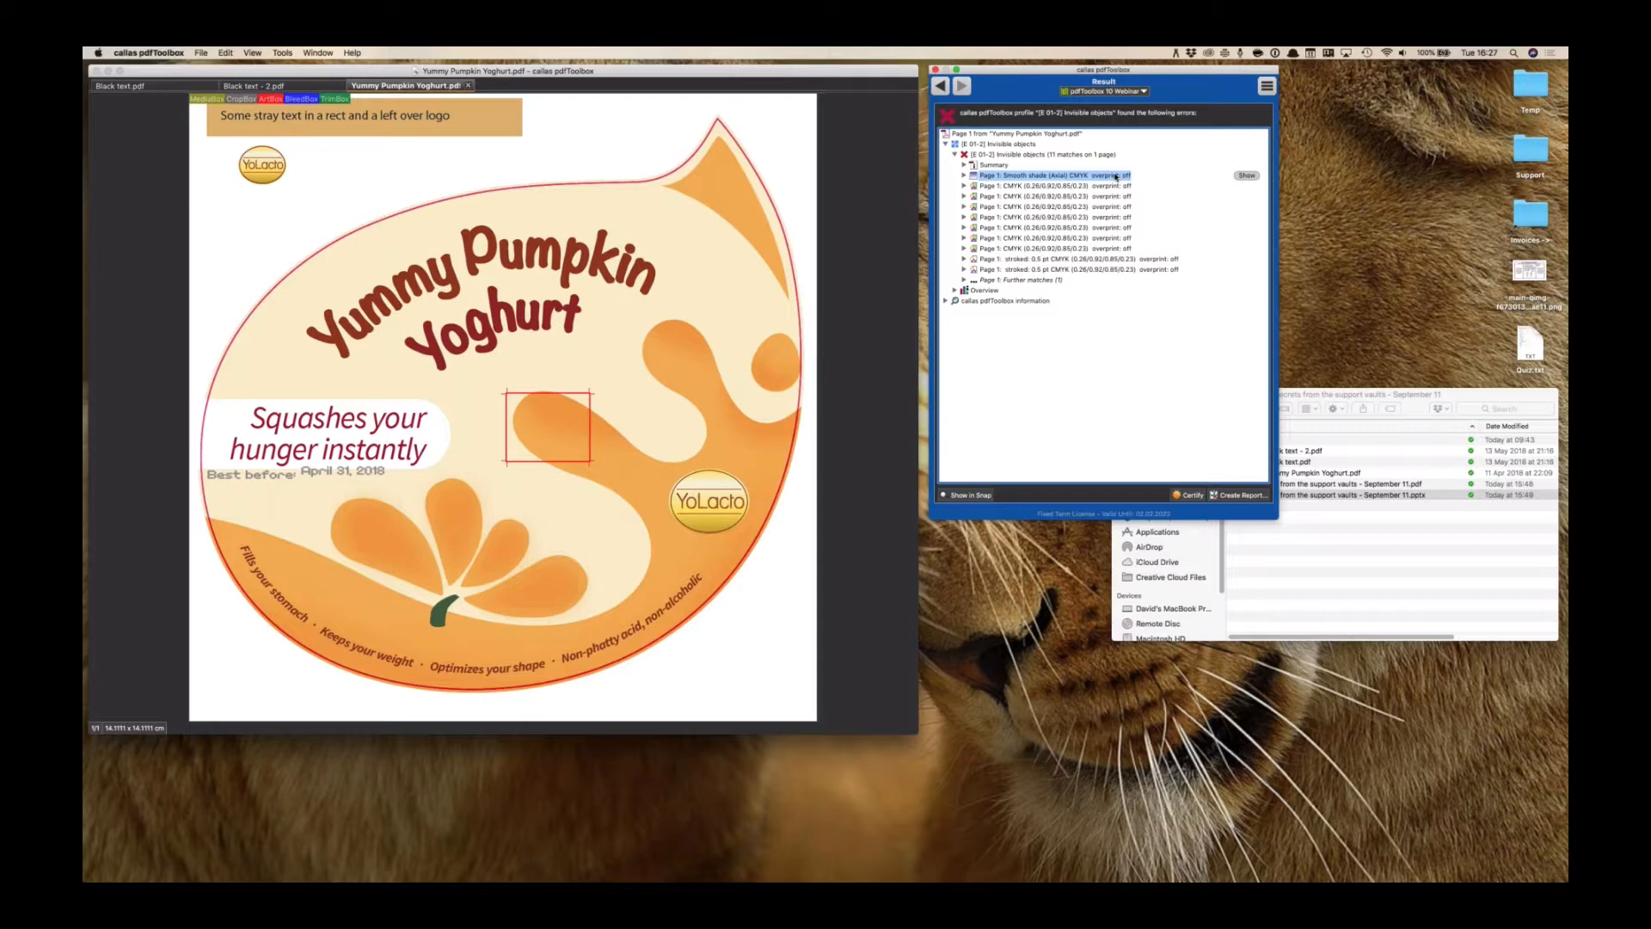
Preview the smooth shade, the first plain CMYK match and both 0.5 pt stroked matches in Snap View, and return to the checks
left_click(978, 497)
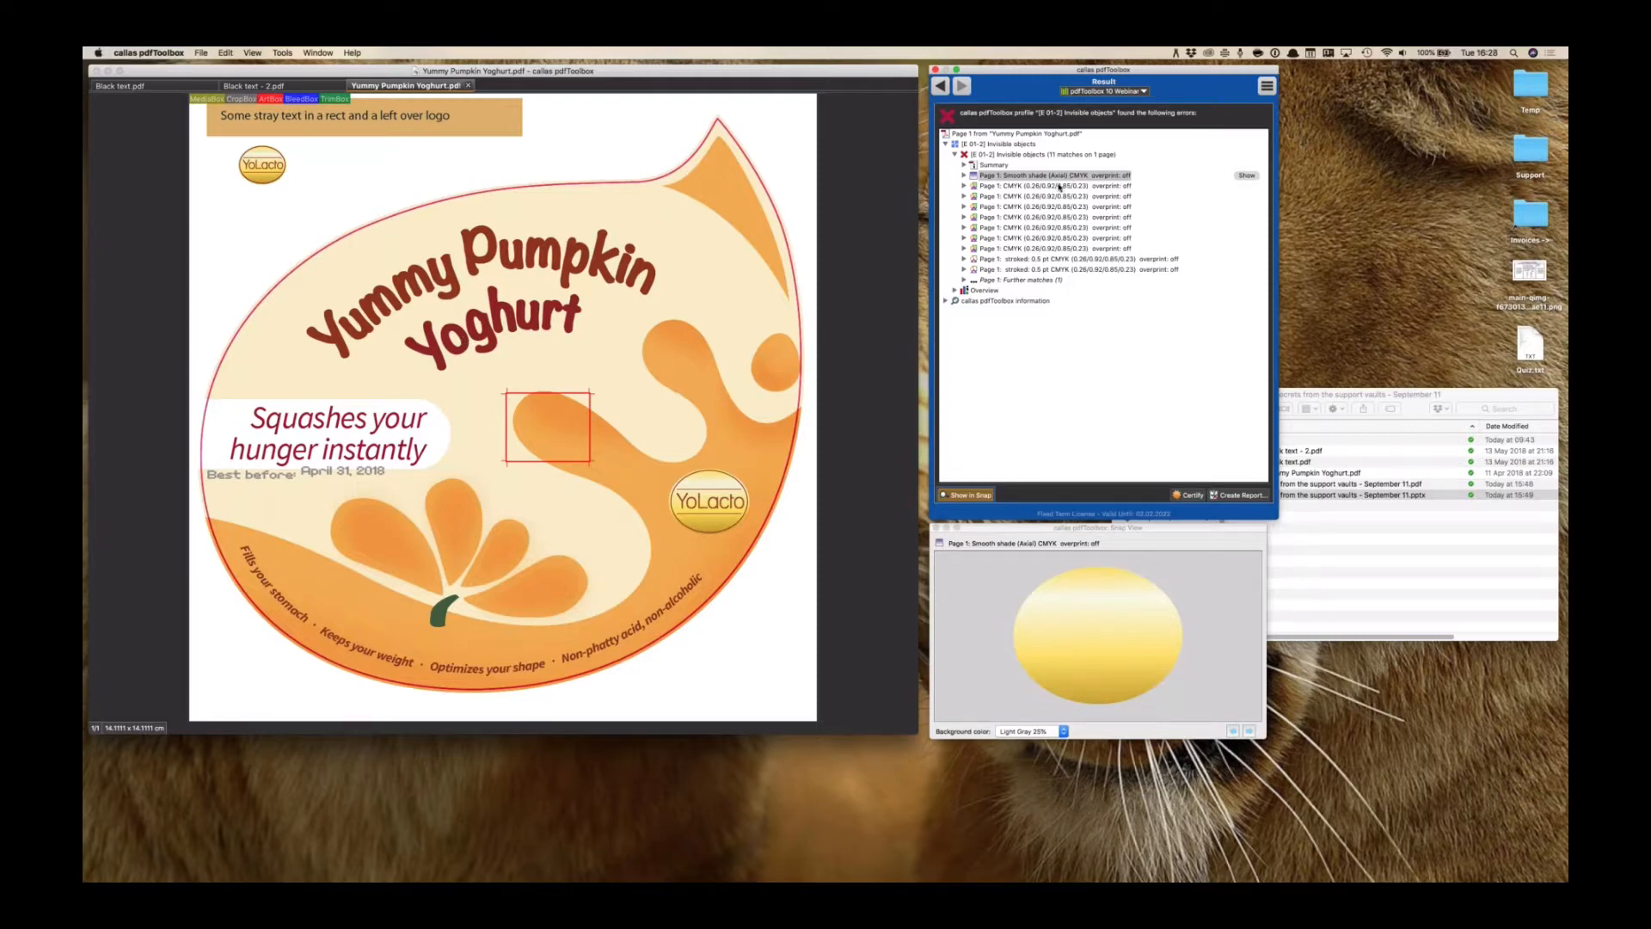
key("Down")
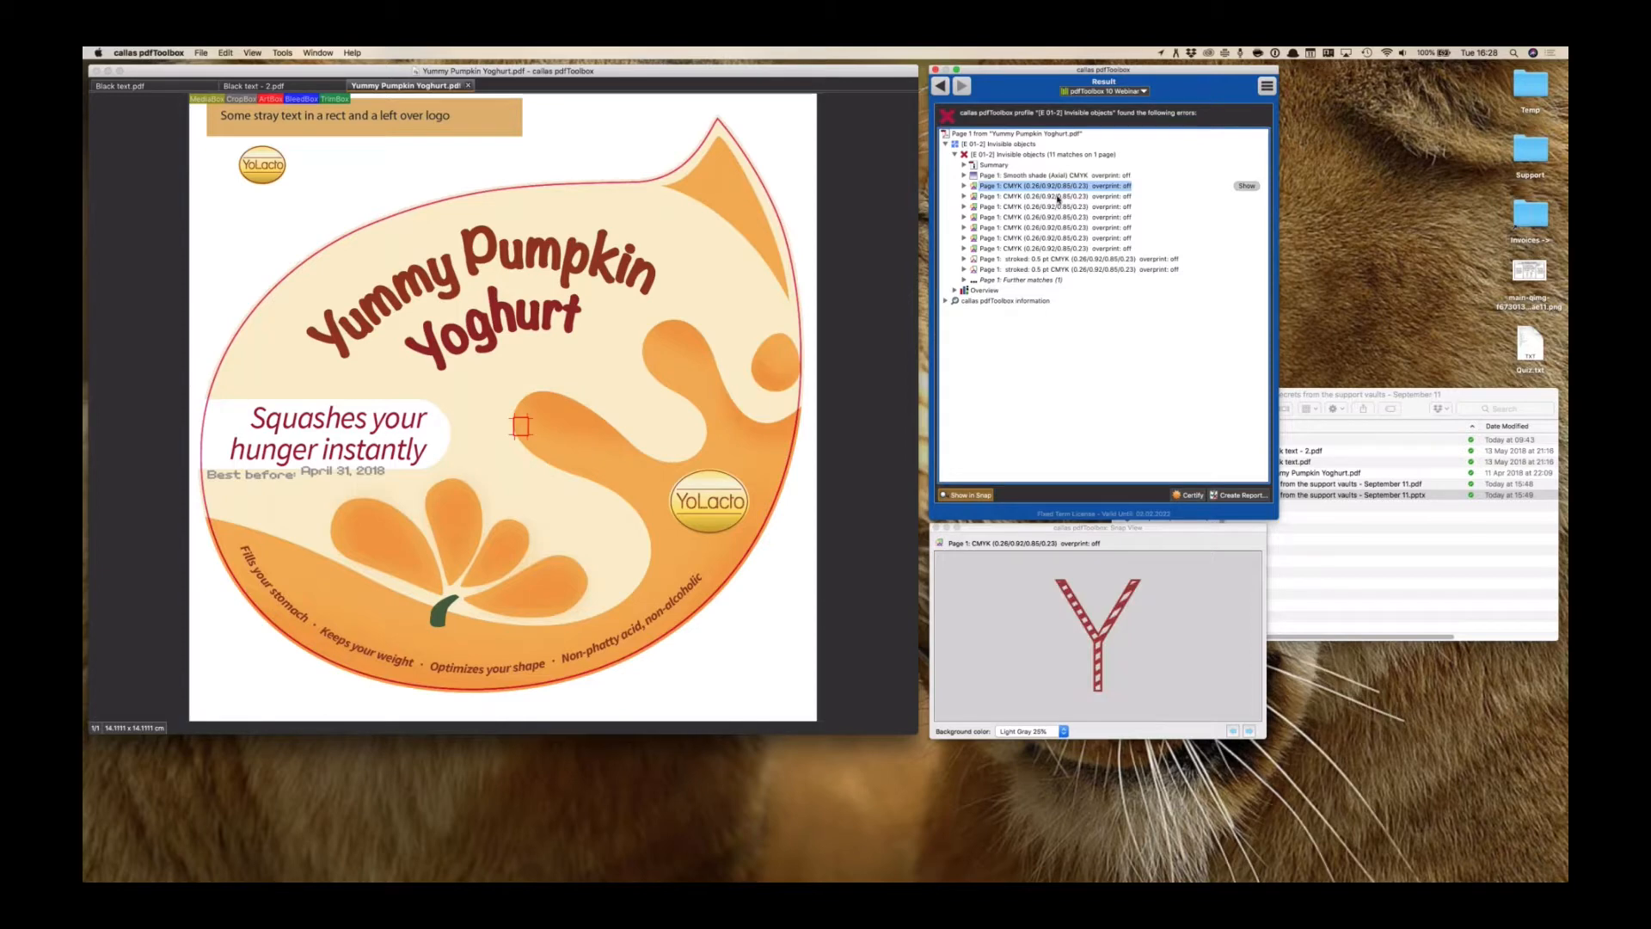
left_click(1067, 259)
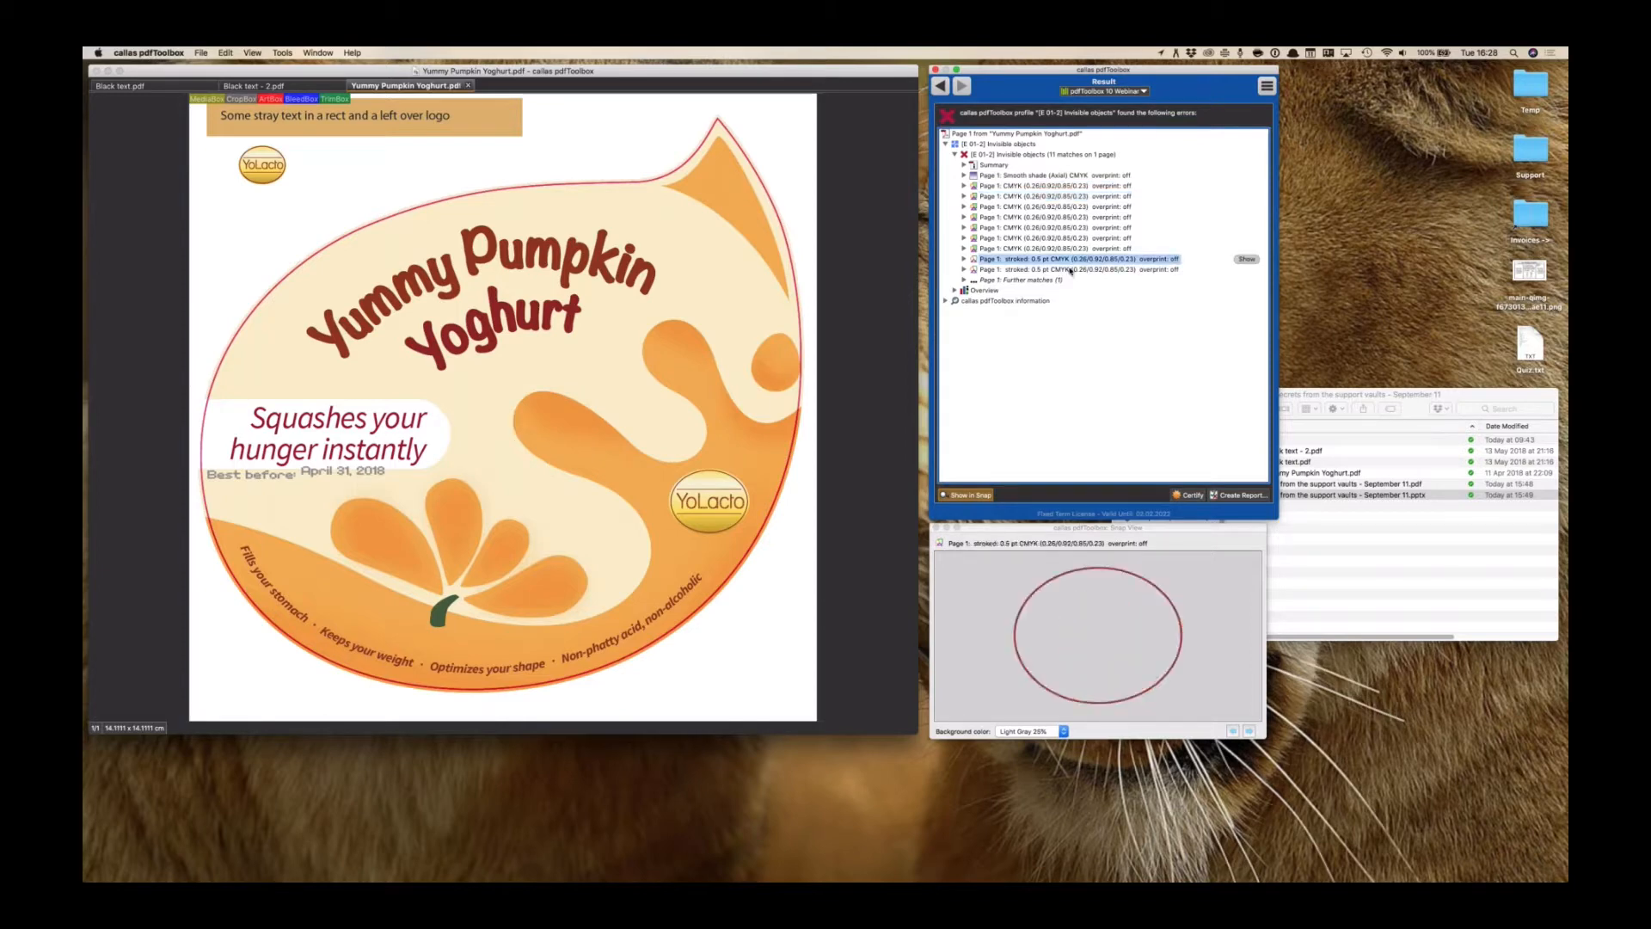
left_click(1071, 270)
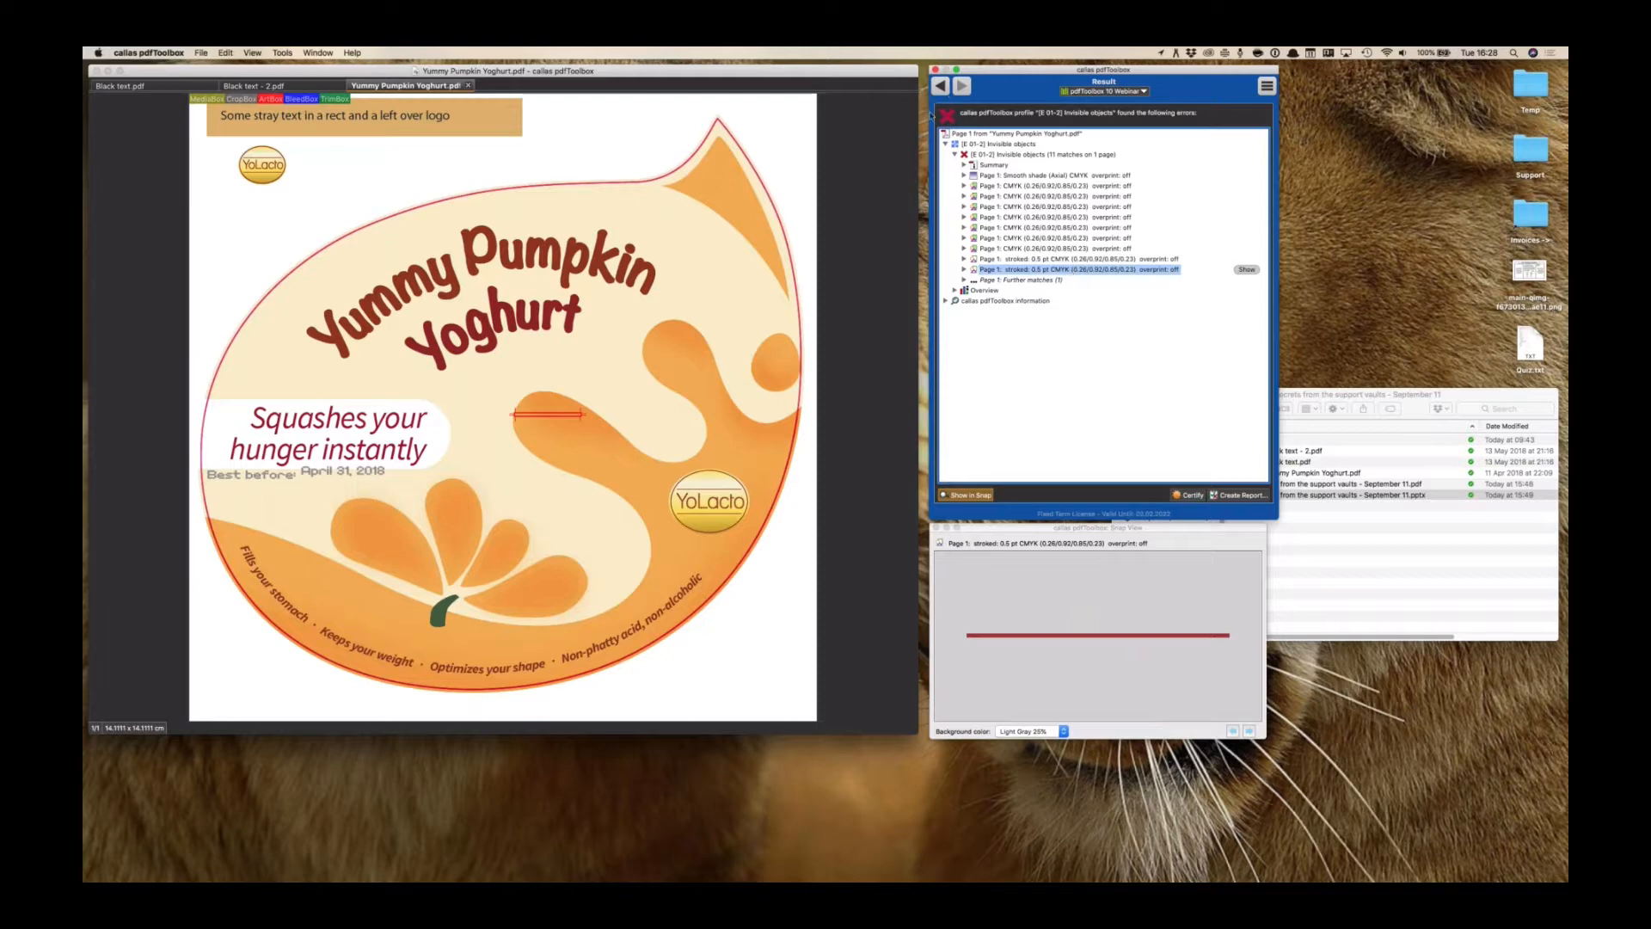
left_click(945, 144)
left_click(940, 86)
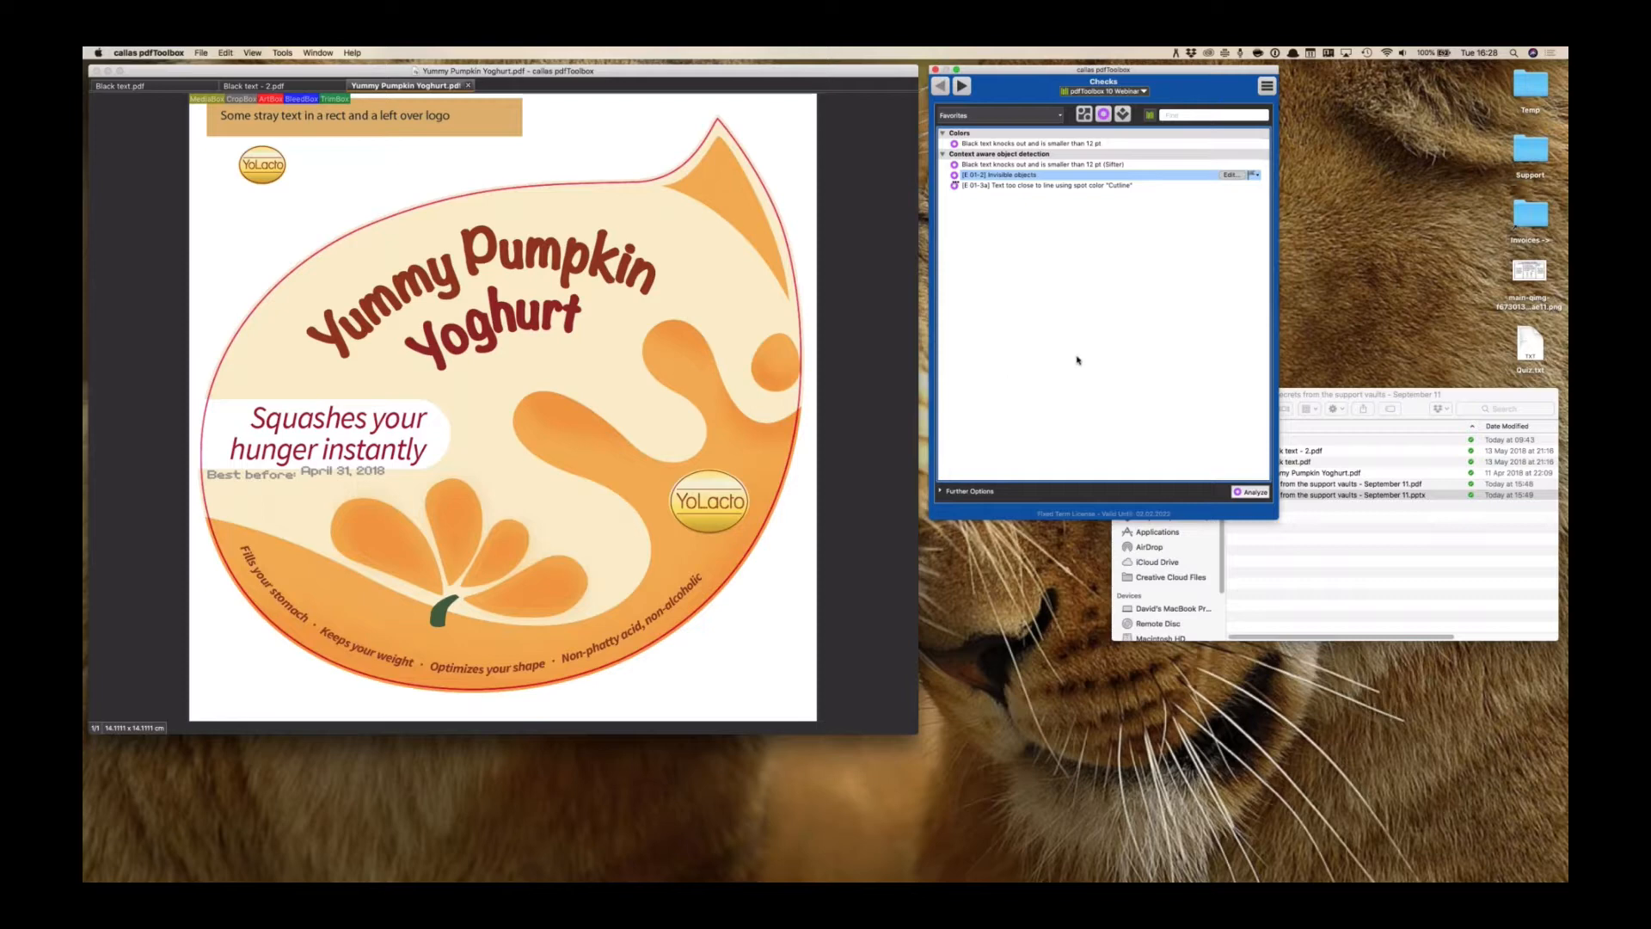
Switch to the fixups and open "Remove invisible objects" for editing
left_click(1123, 116)
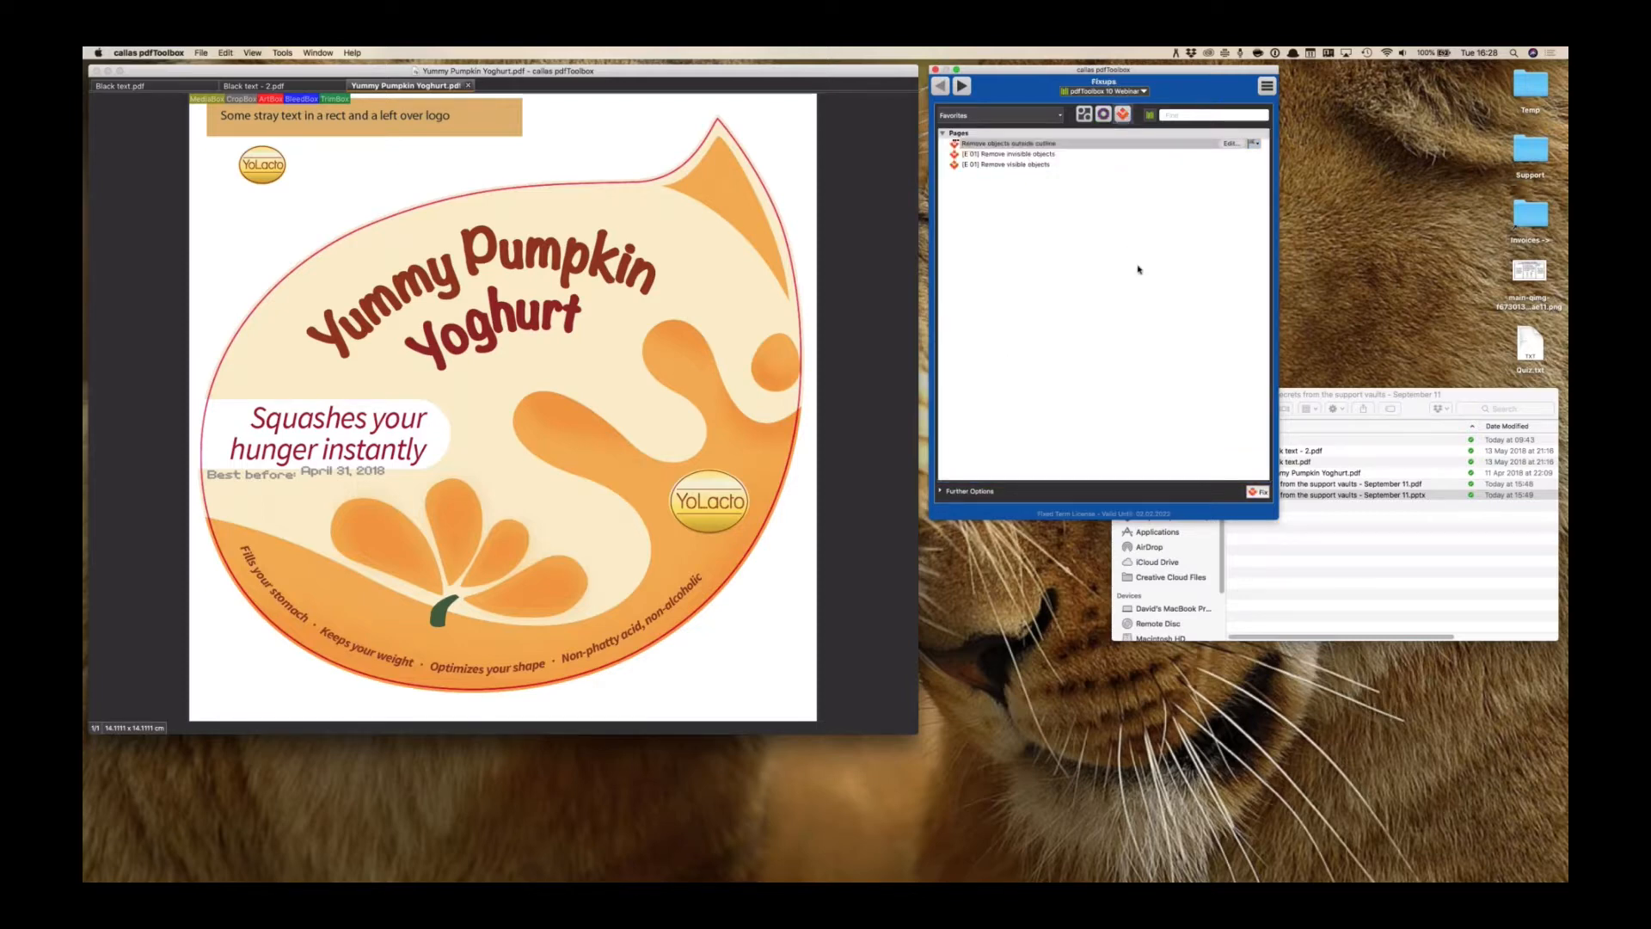
left_click(1030, 157)
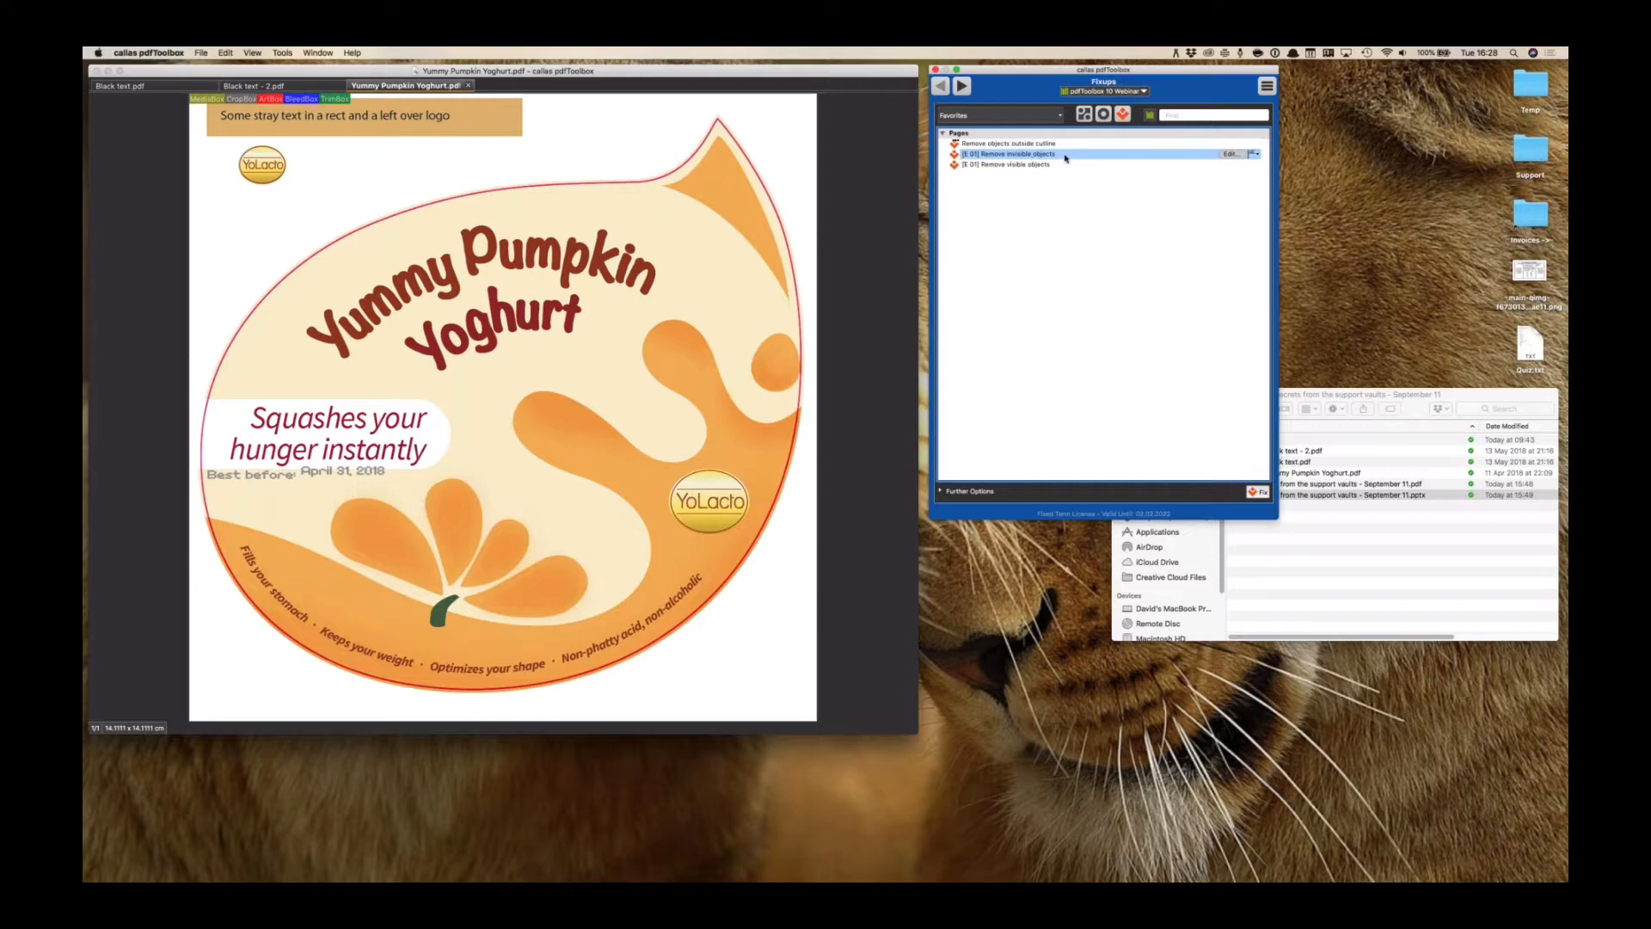
left_click(1225, 154)
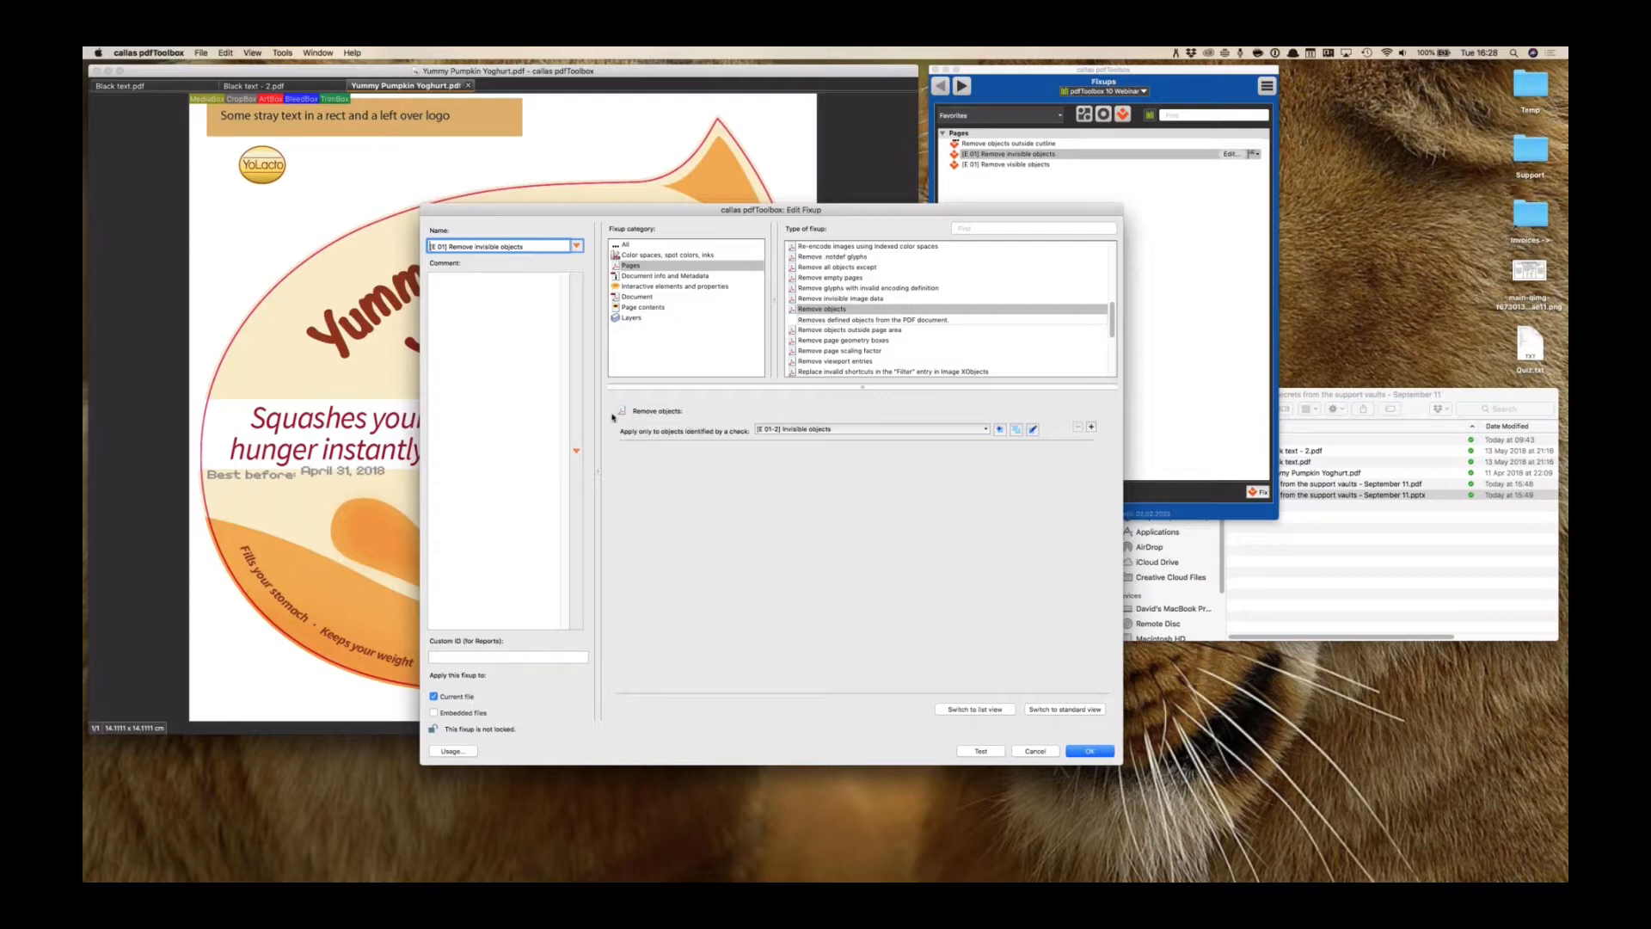
Try restricting the fixup to objects identified by the "Is text" check, and restore the "Invisible objects" check
left_click(834, 430)
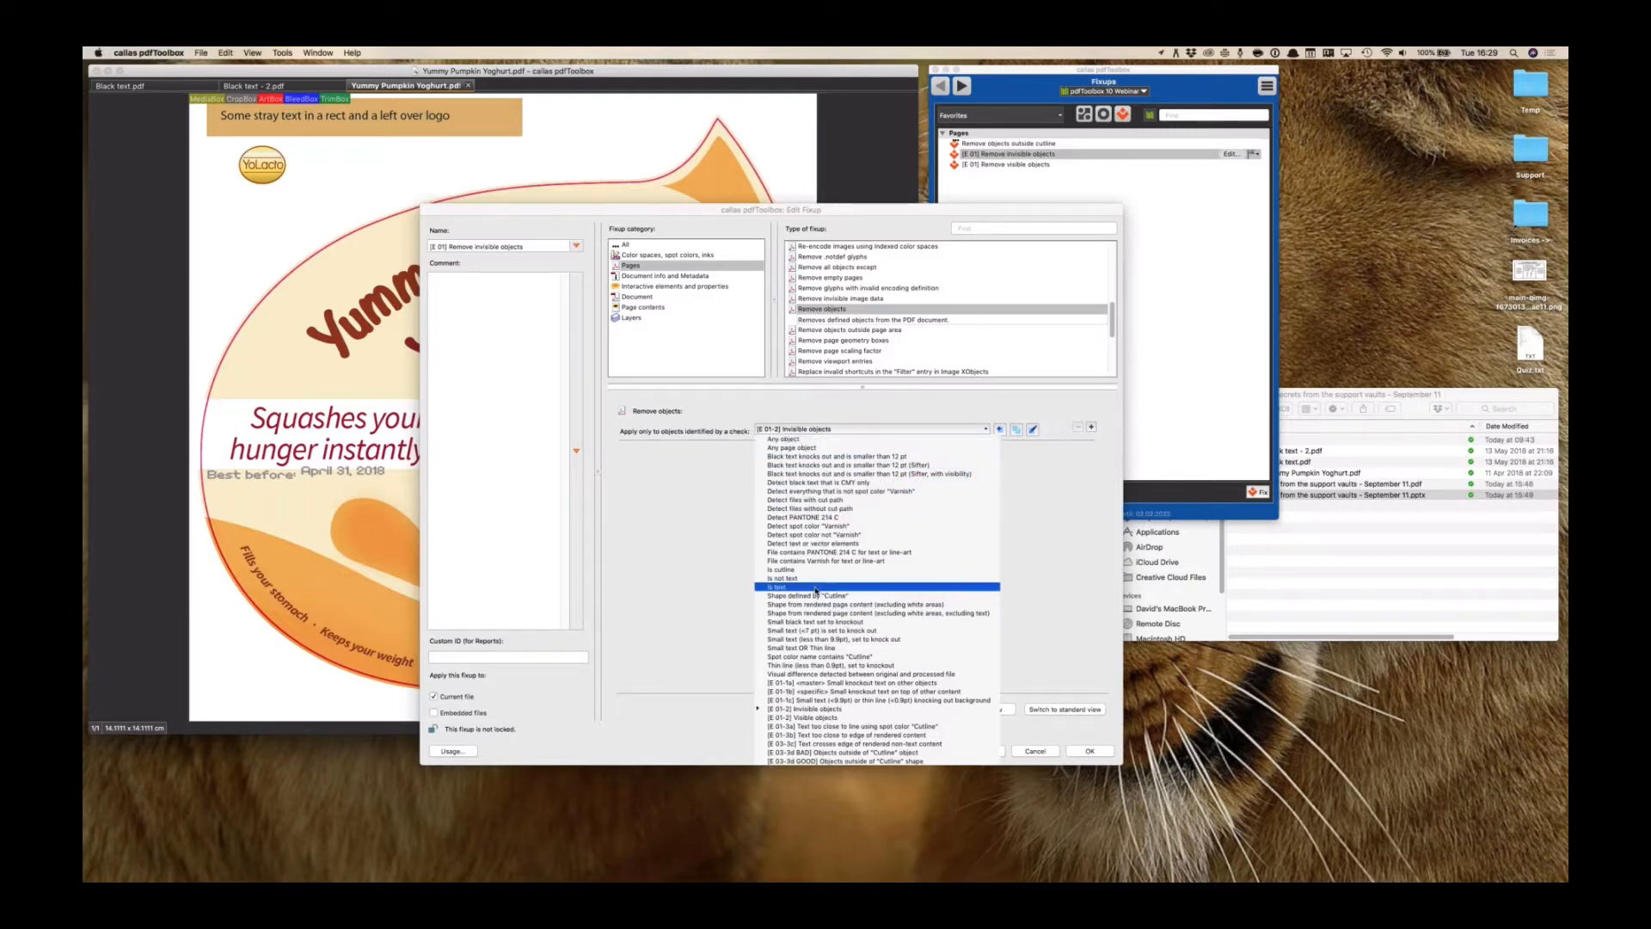
left_click(816, 588)
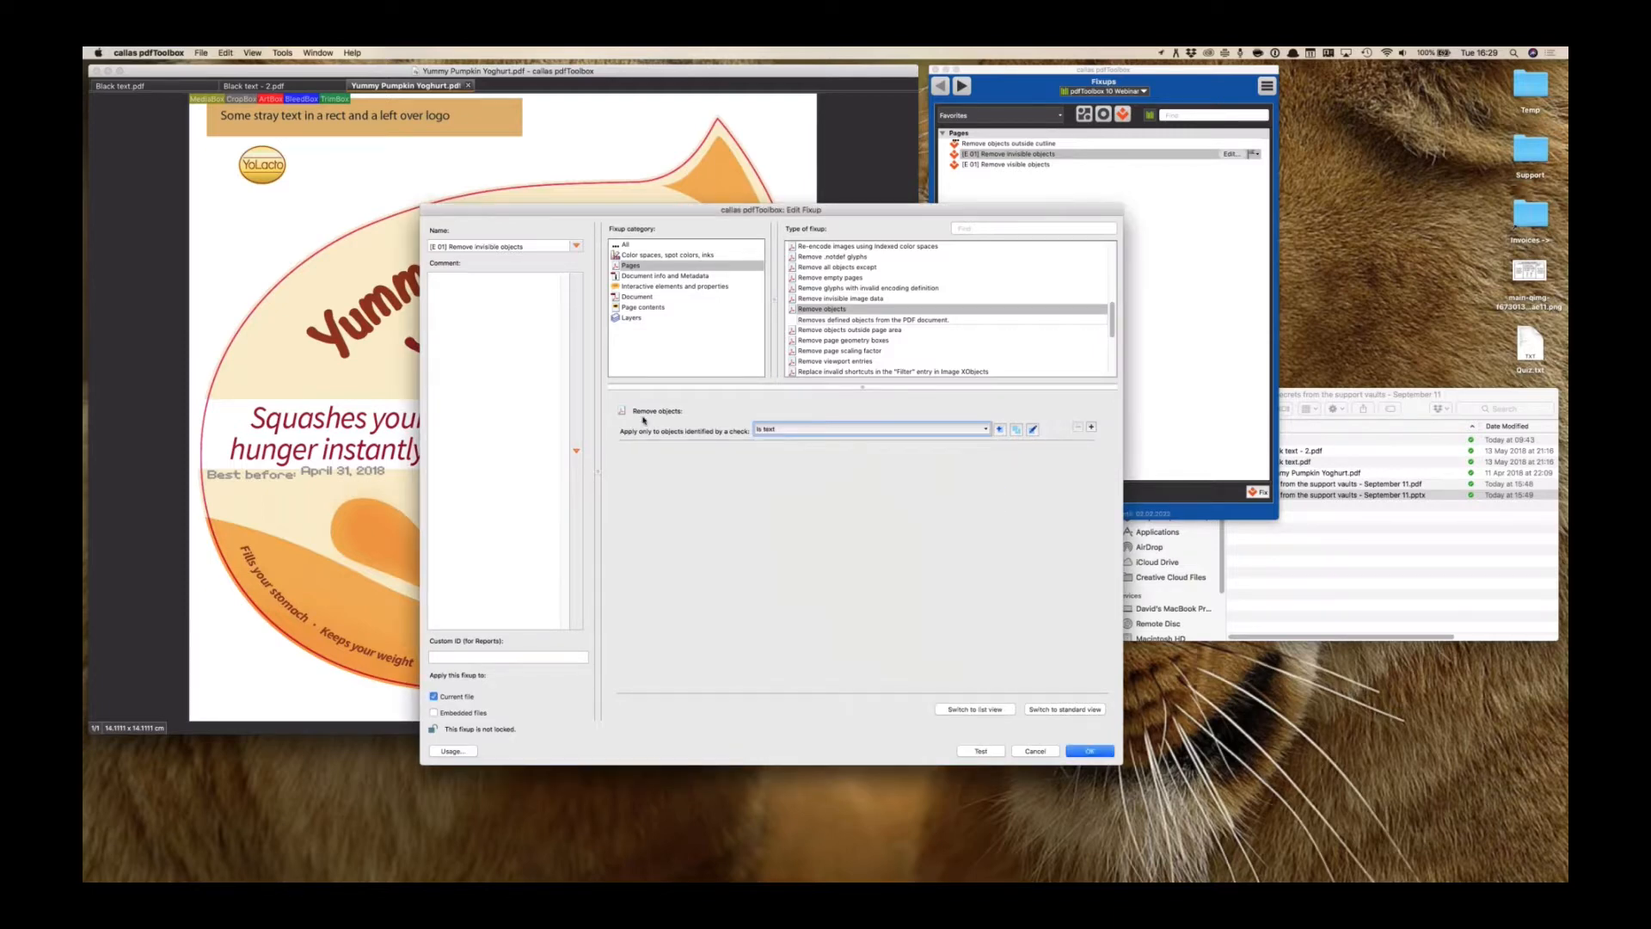
left_click(780, 431)
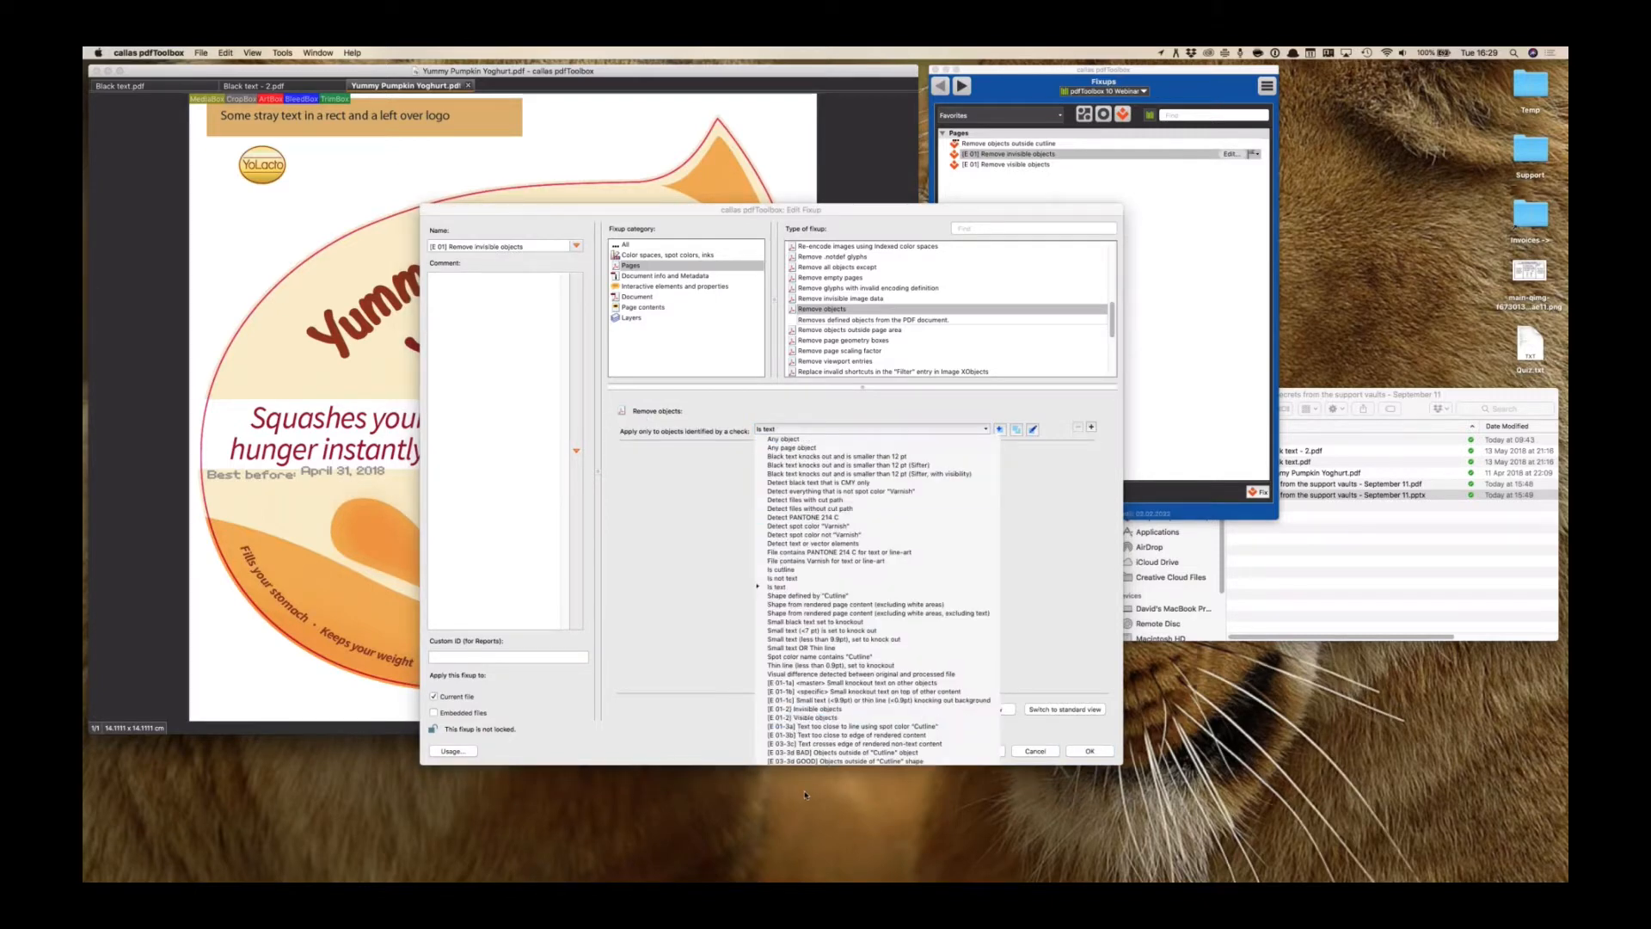
left_click(811, 710)
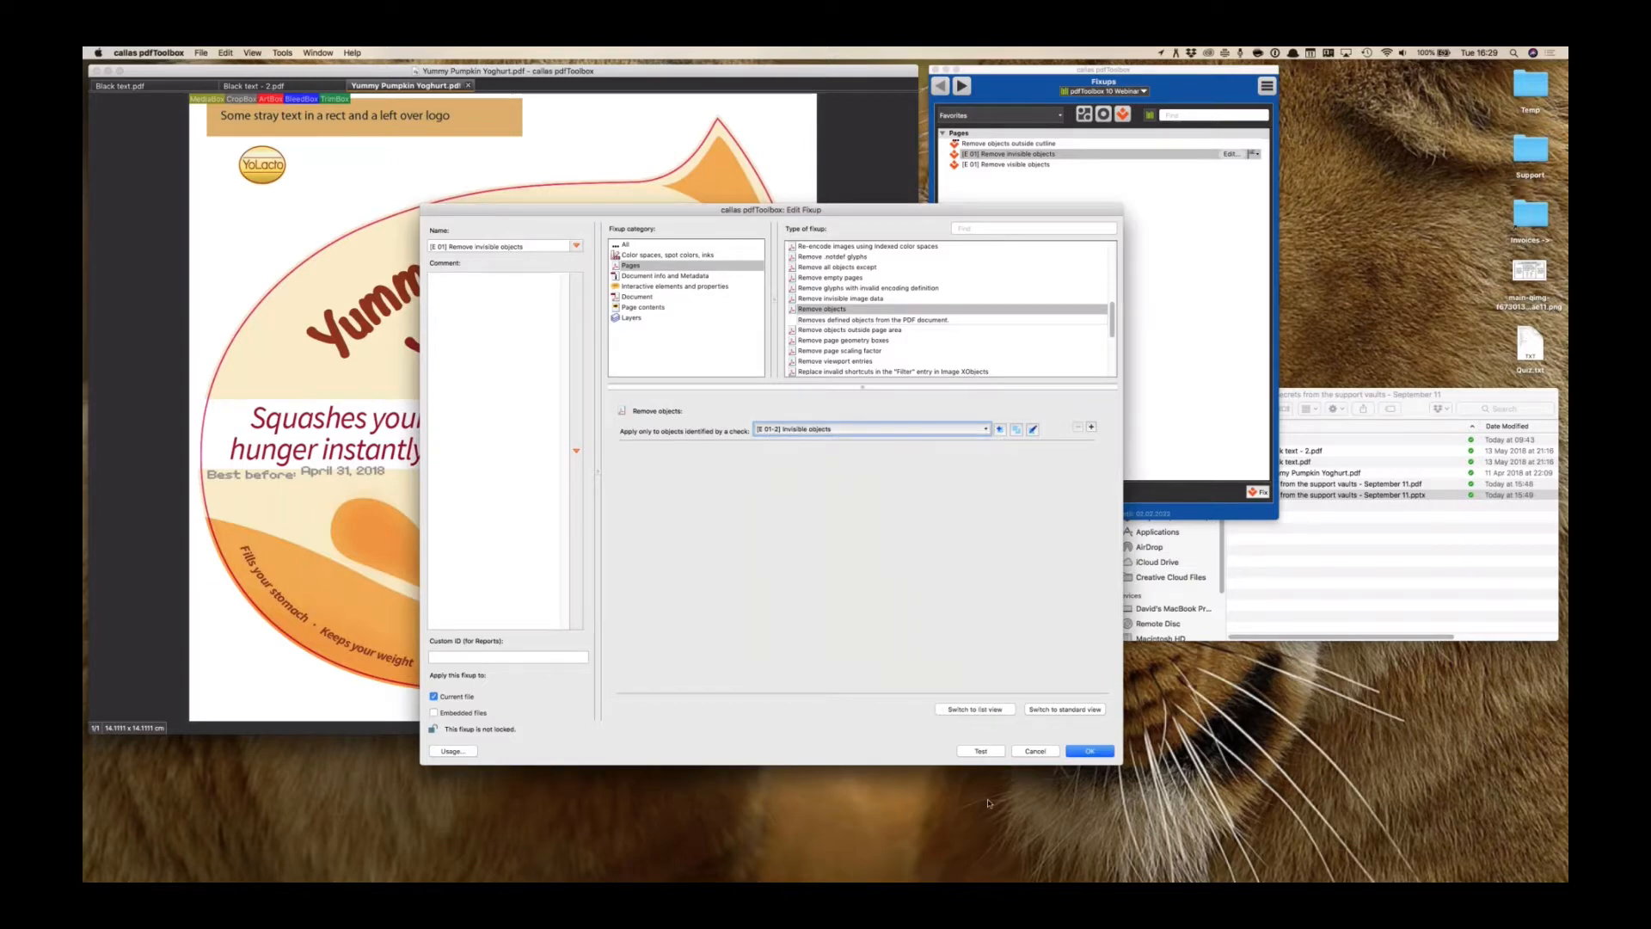
Test the Remove invisible objects fixup on the label, and close it without saving
left_click(980, 750)
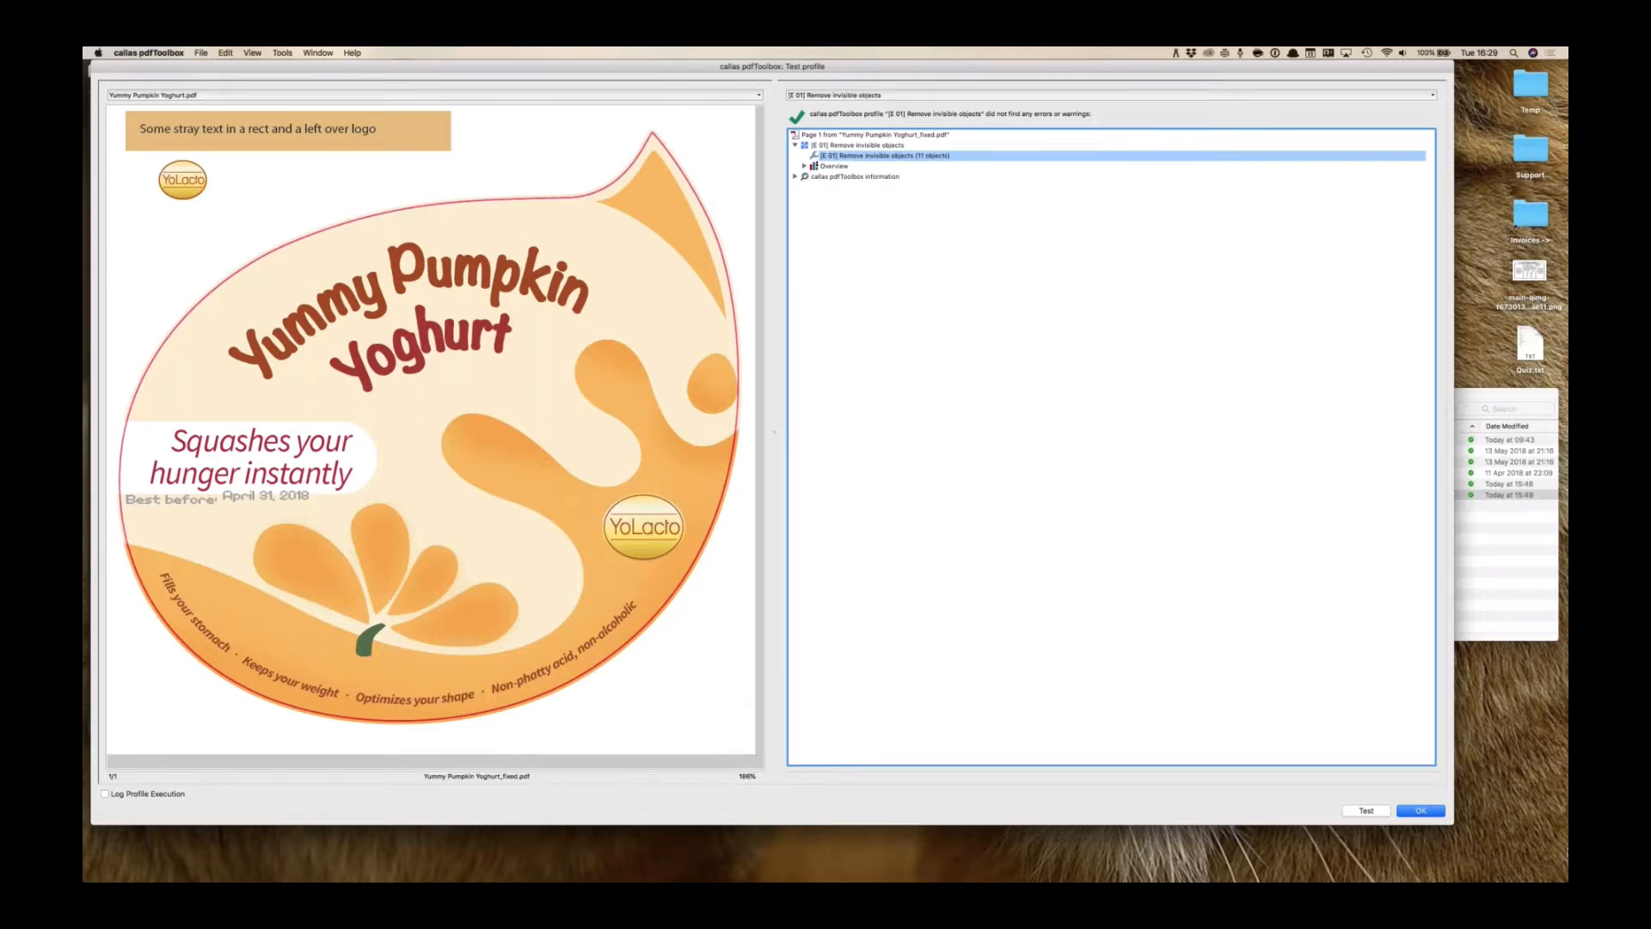
key("Return")
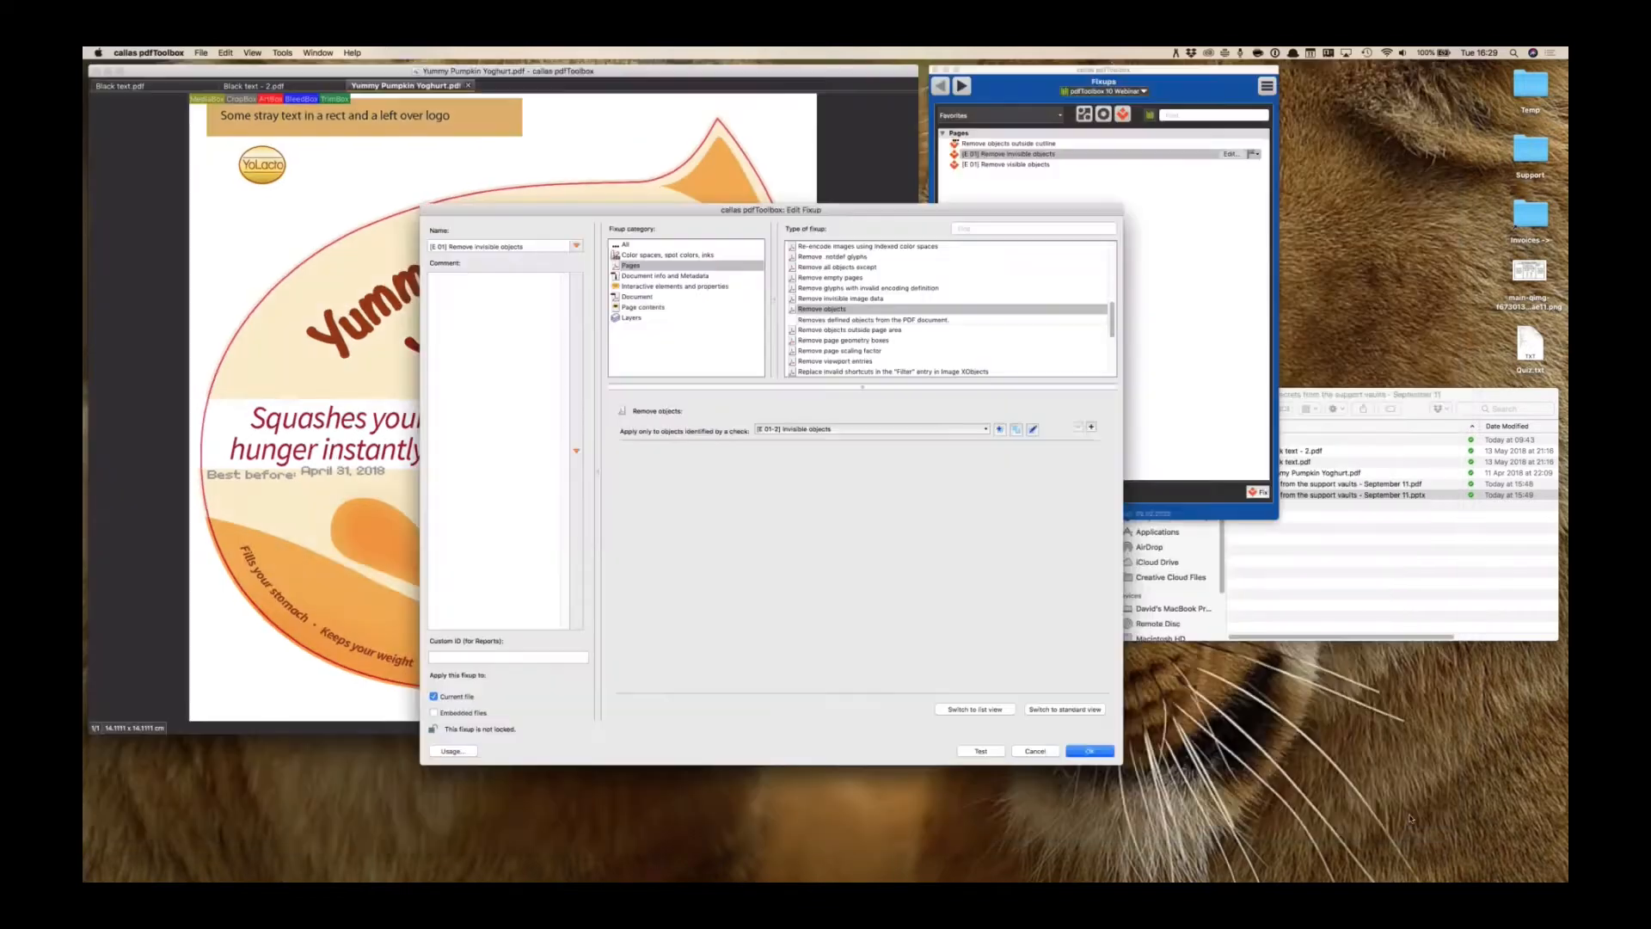
left_click(1033, 751)
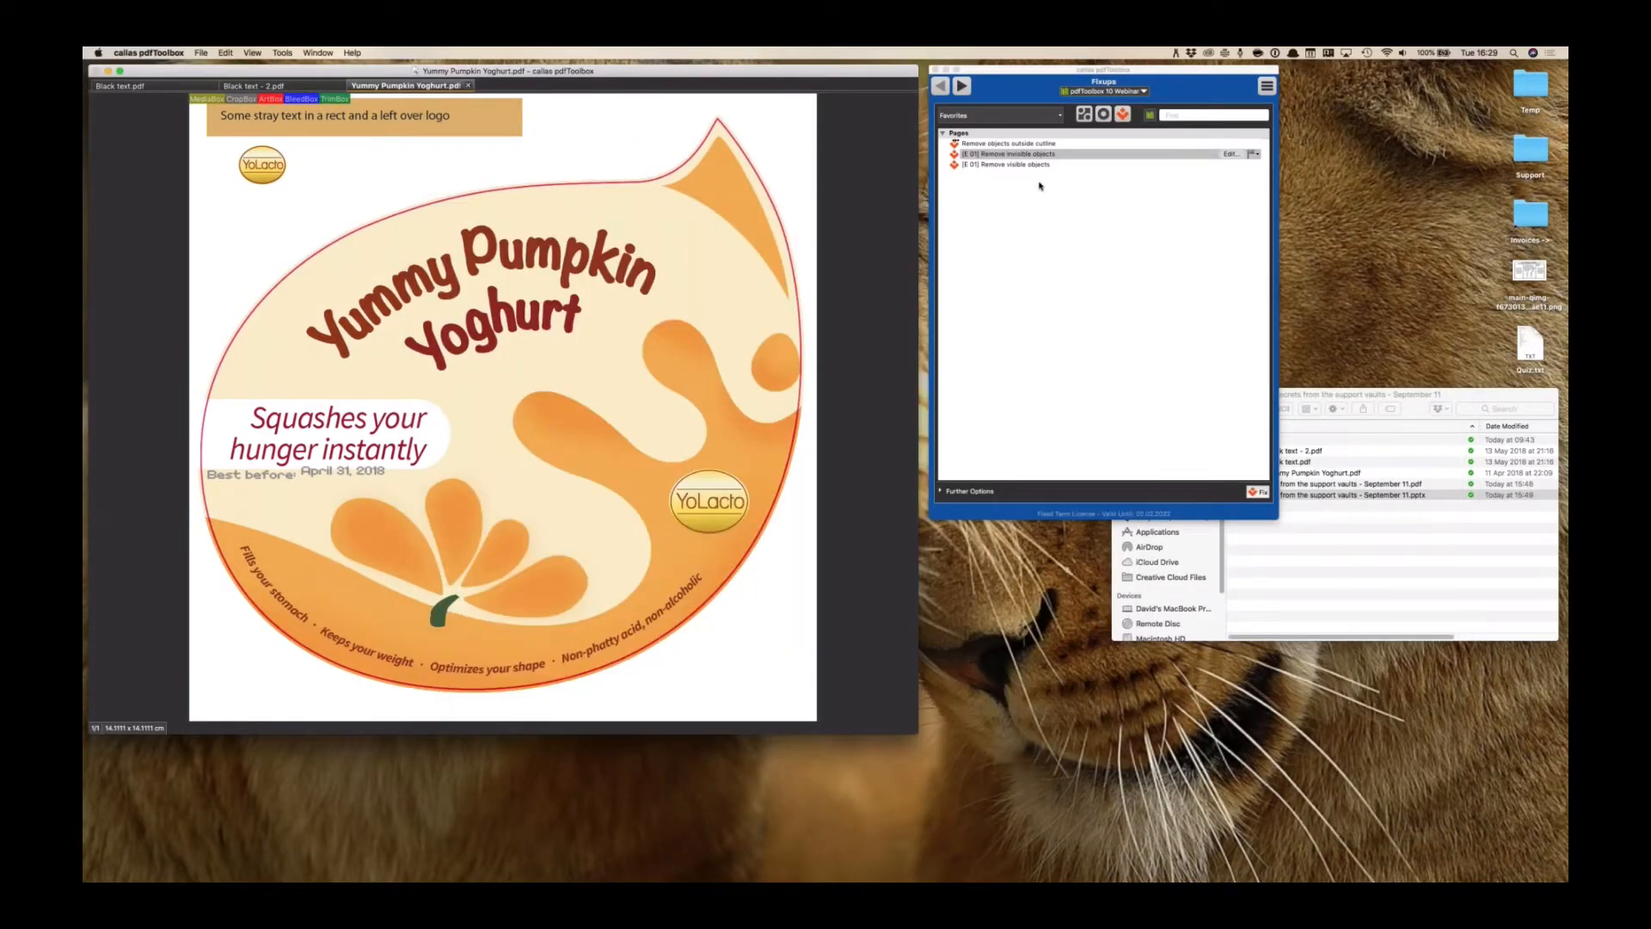
Open the Remove visible objects fixup, test it on the label, and close it without saving
left_click(1023, 165)
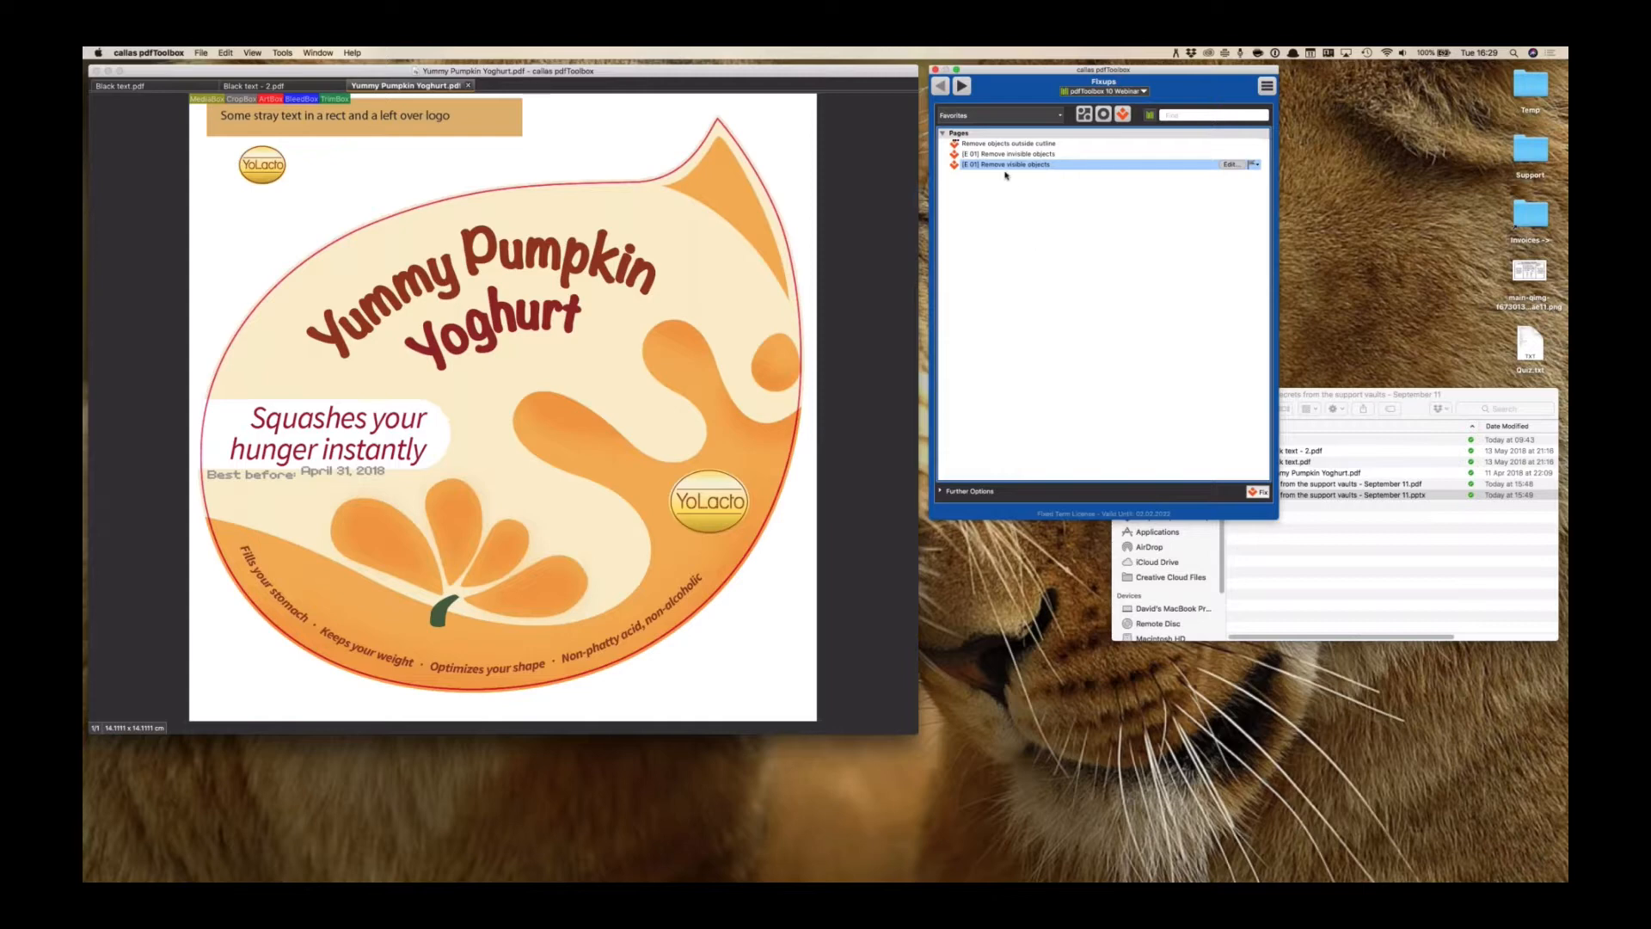
left_click(1231, 165)
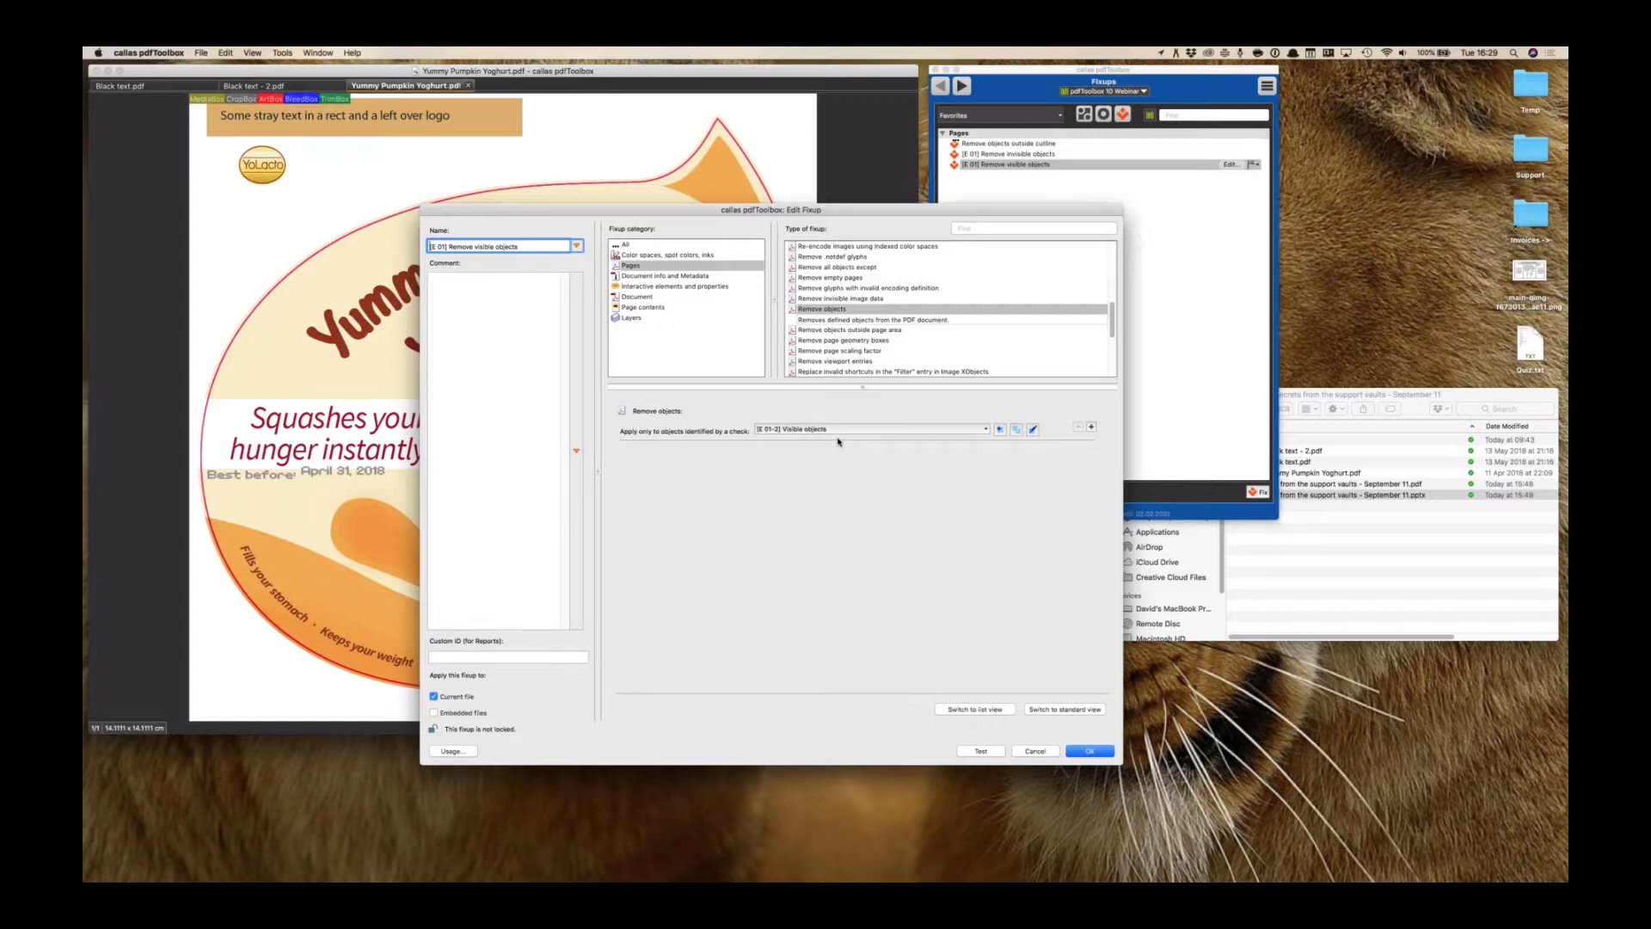
left_click(979, 751)
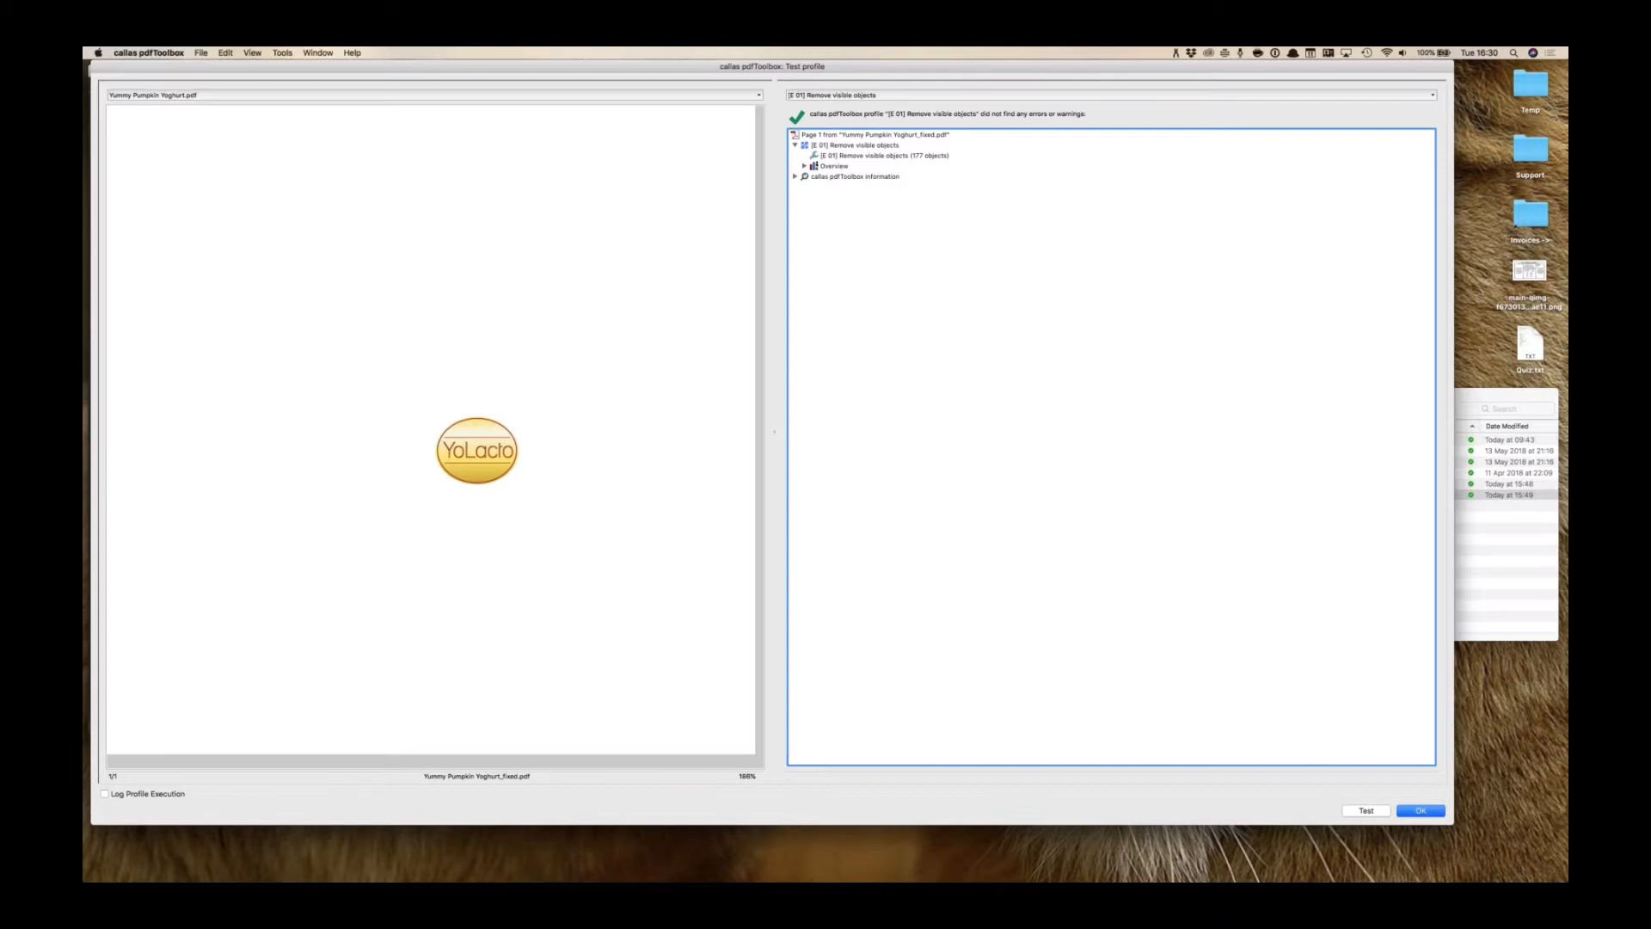
left_click(1434, 812)
left_click(1047, 756)
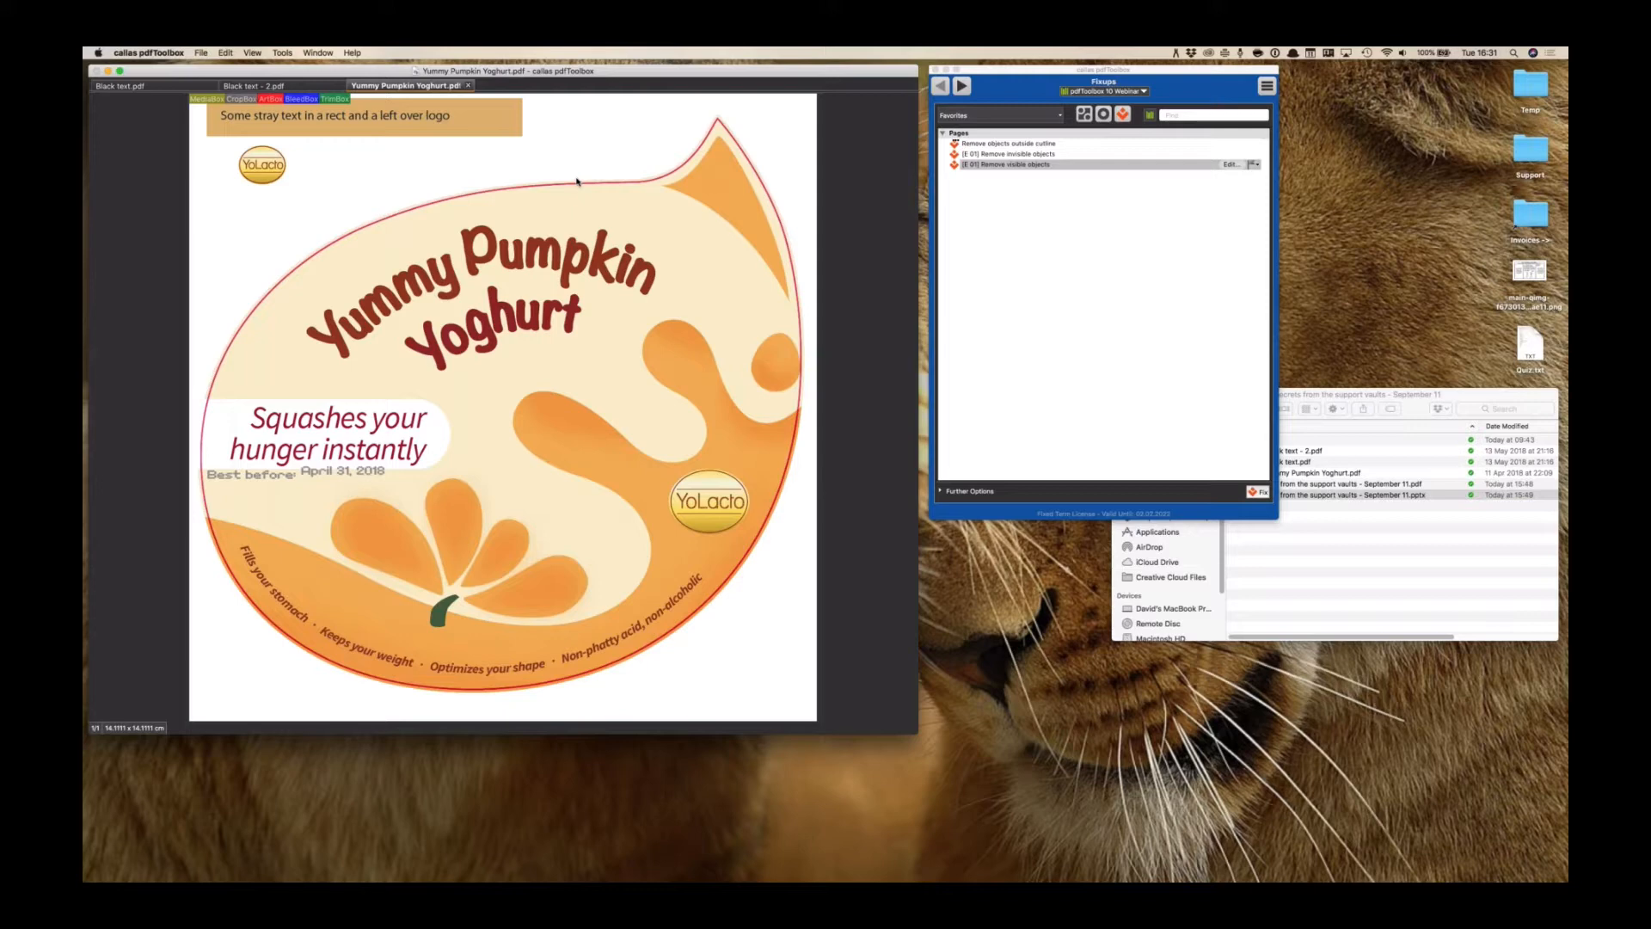
Open the Remove objects outside cutline fixup and inspect the Consider and Check against settings of its underlying check
left_click(1007, 145)
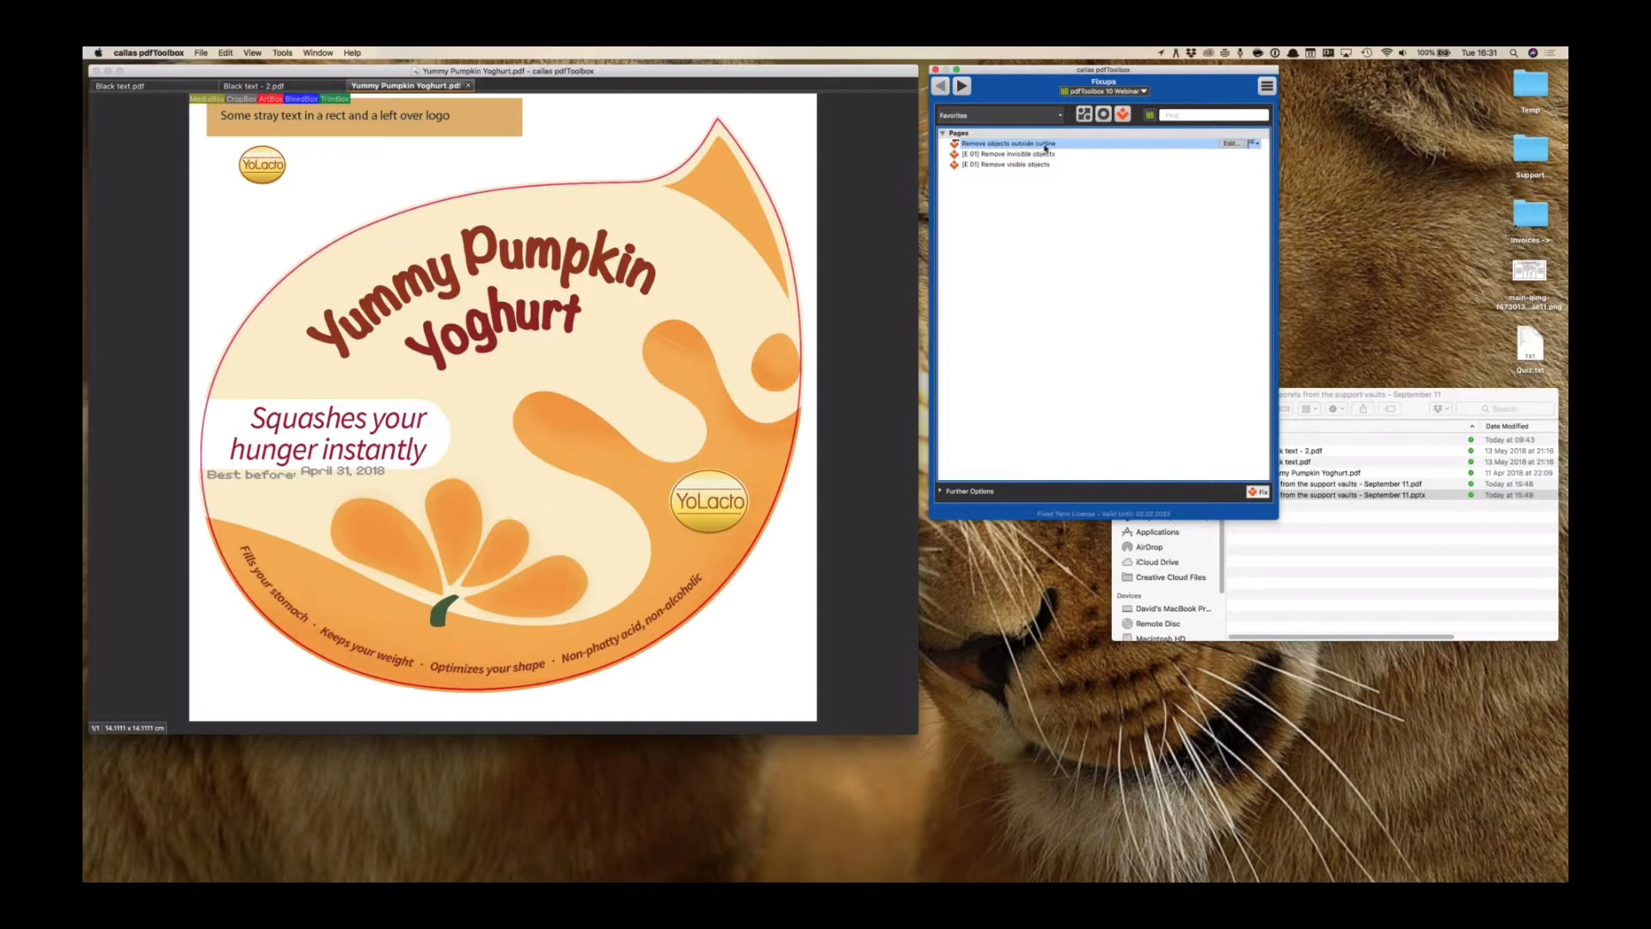
left_click(1231, 144)
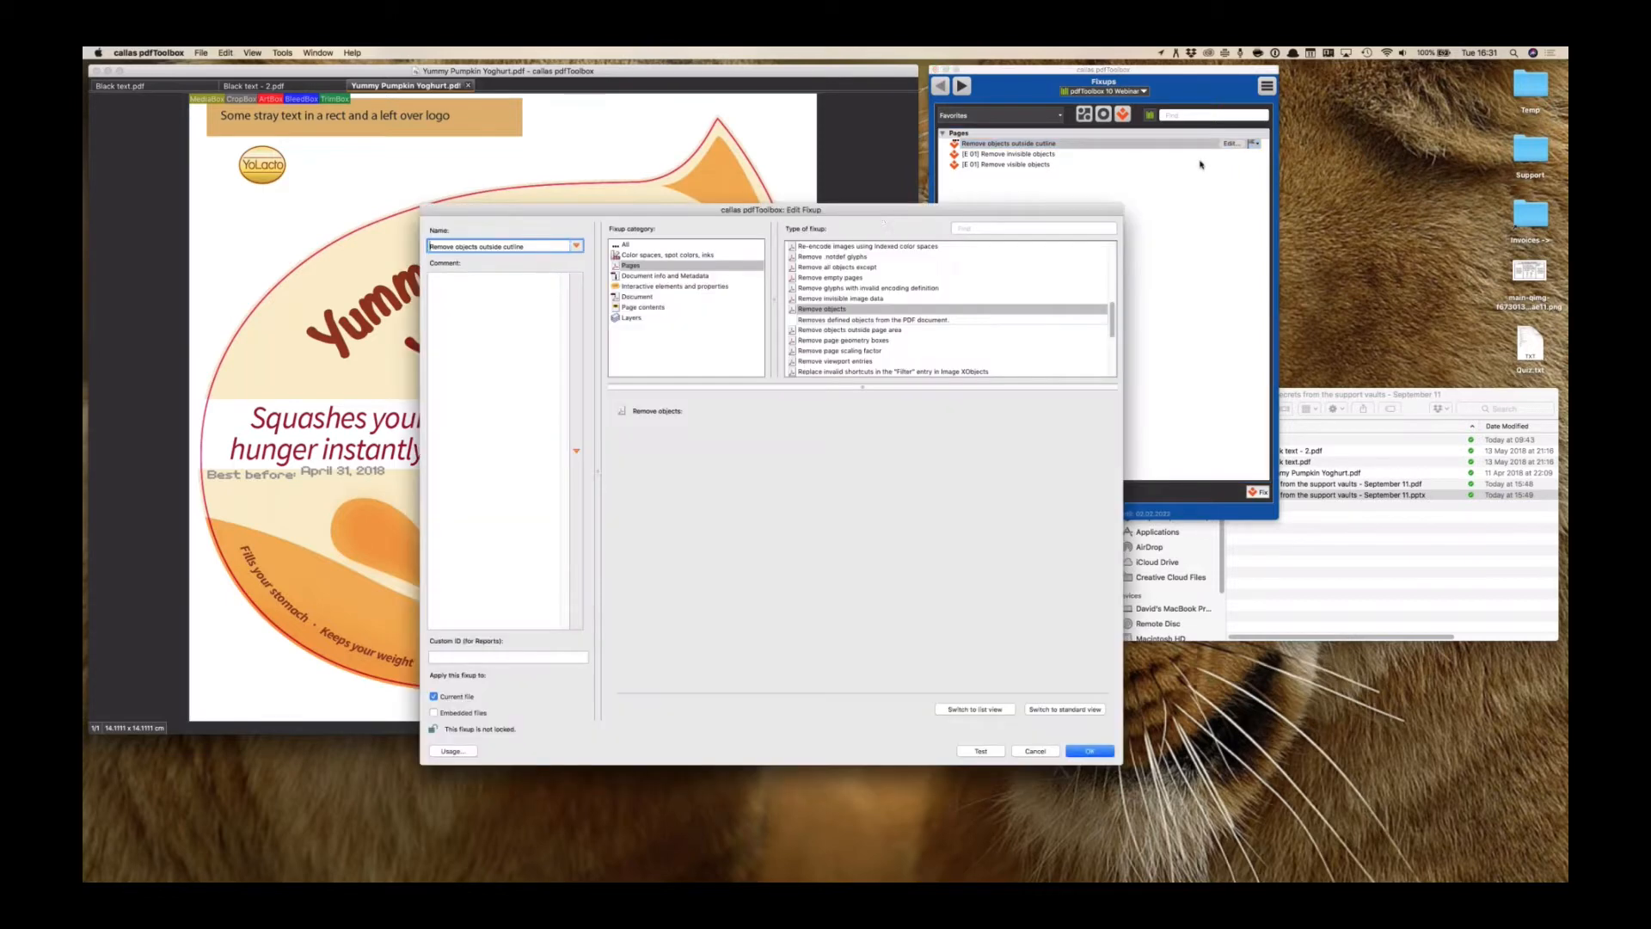
left_click_drag(881, 217, 863, 135)
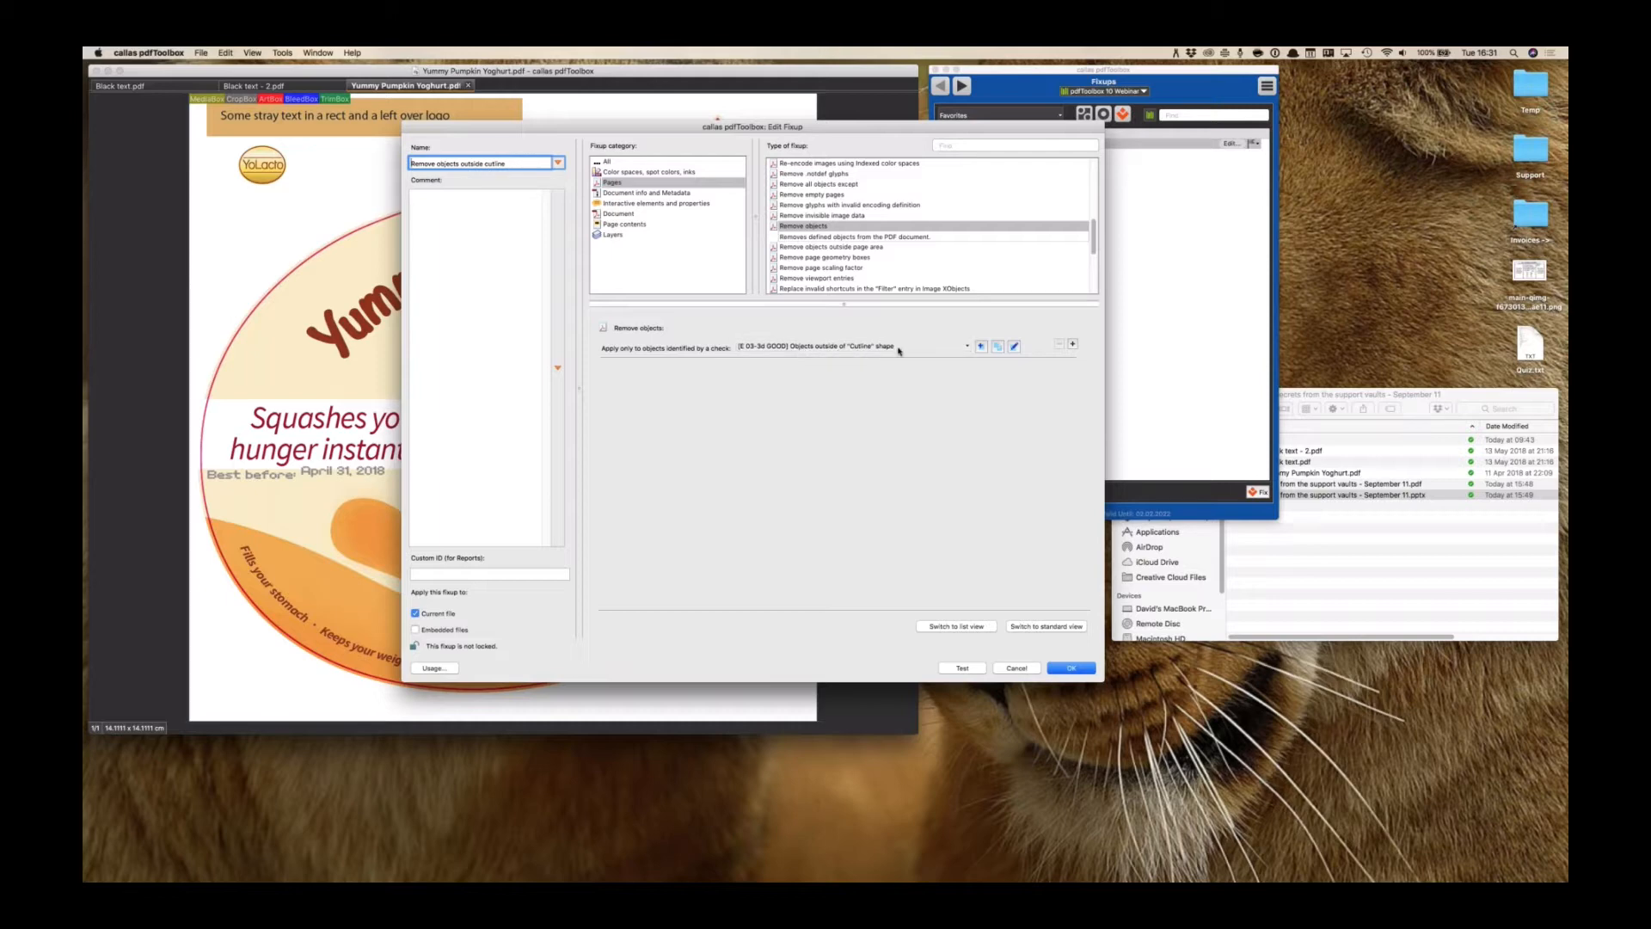
left_click(1014, 346)
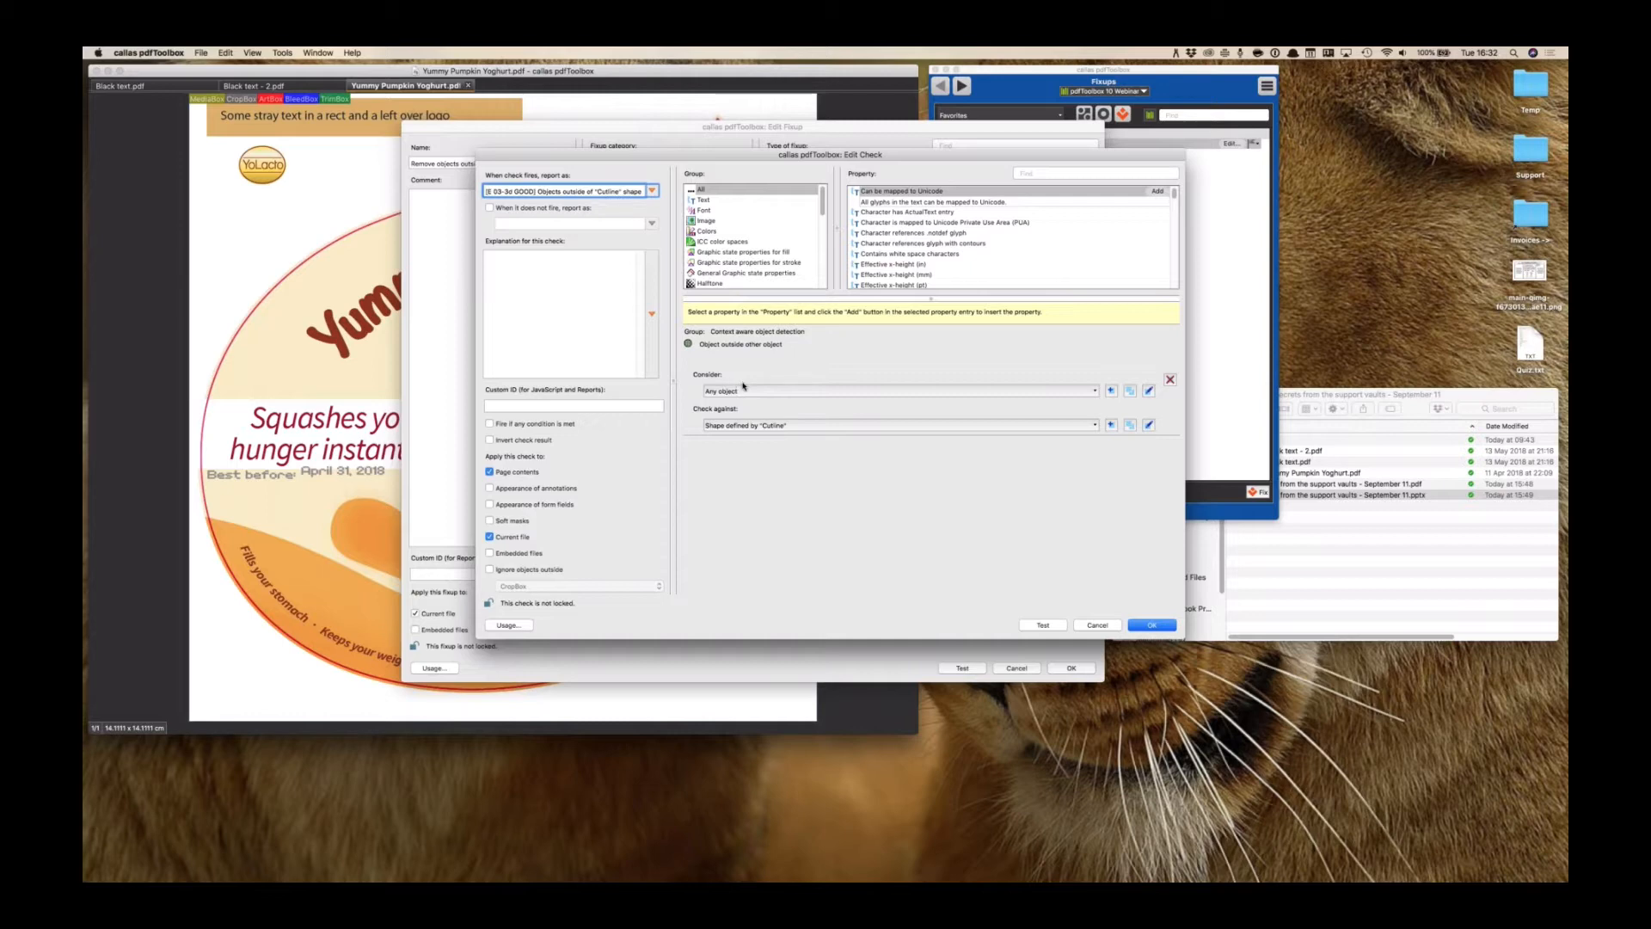
left_click(1091, 628)
Test the cutline fixup on the label with the spot color name "Cutline", and close the test result
left_click(971, 672)
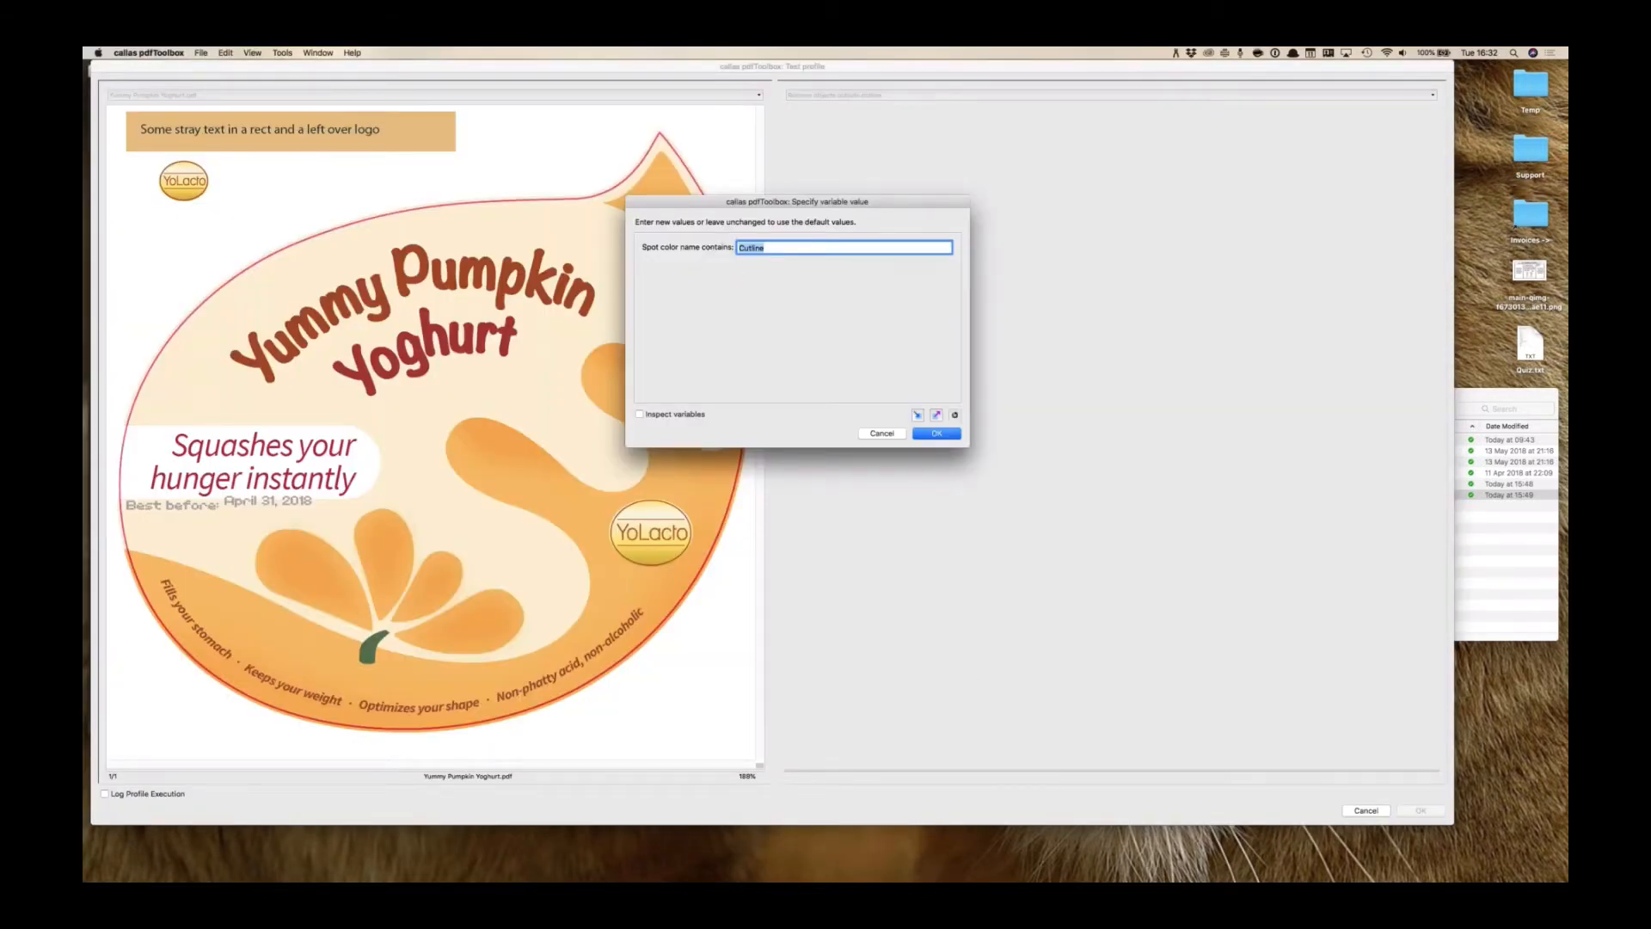
left_click(785, 249)
left_click(943, 435)
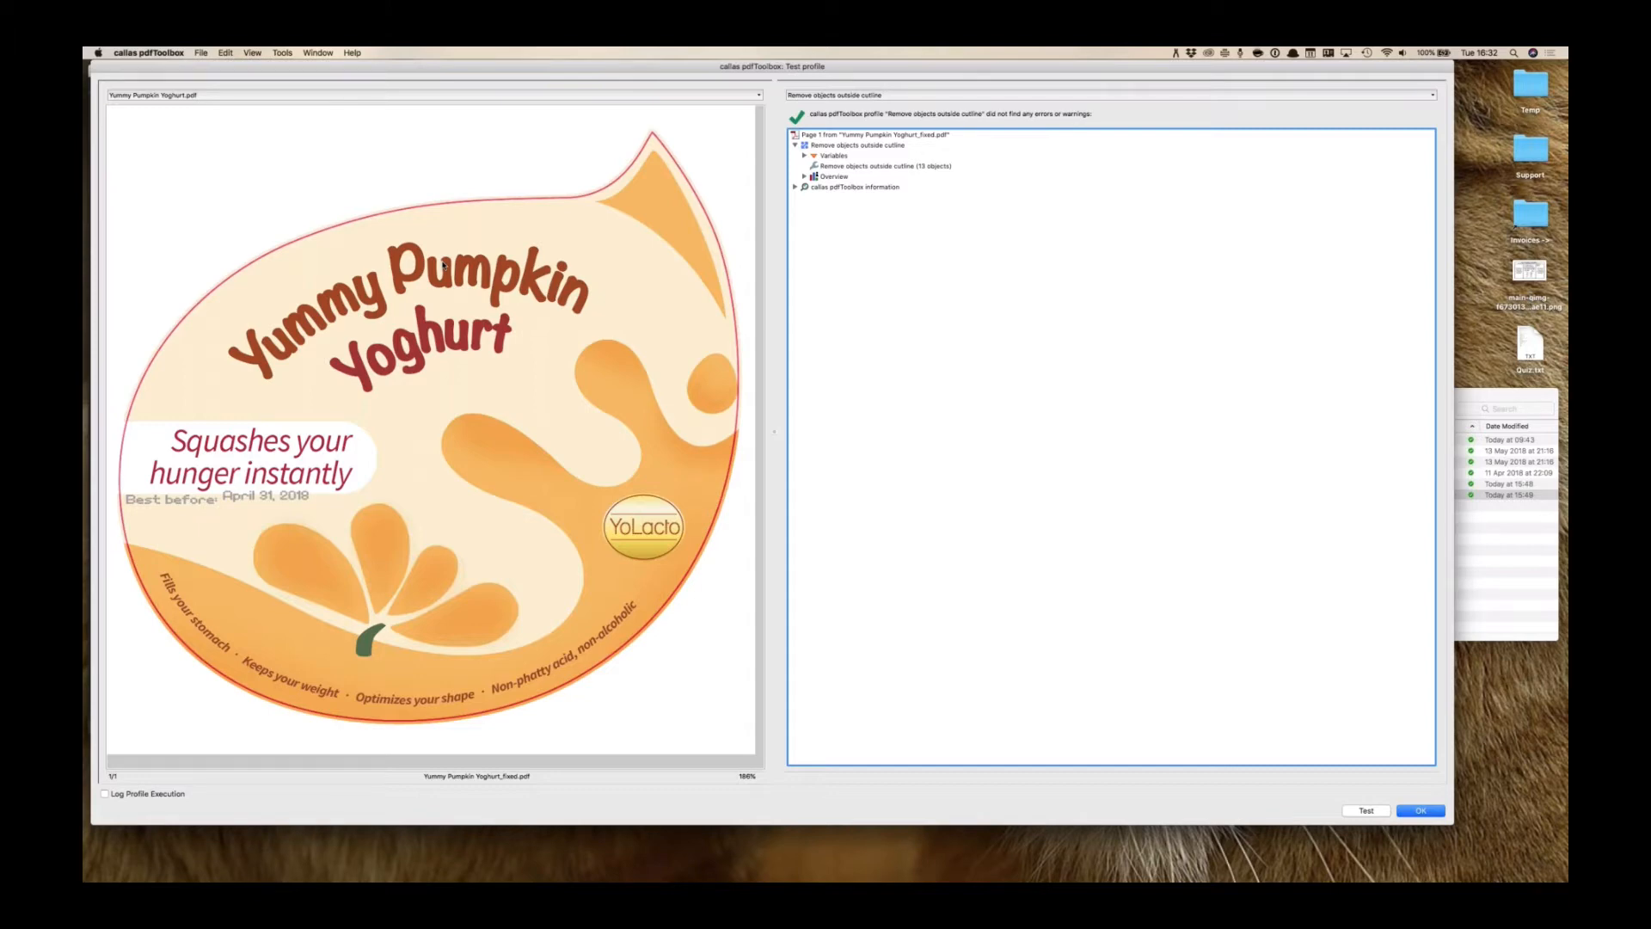
left_click(1412, 811)
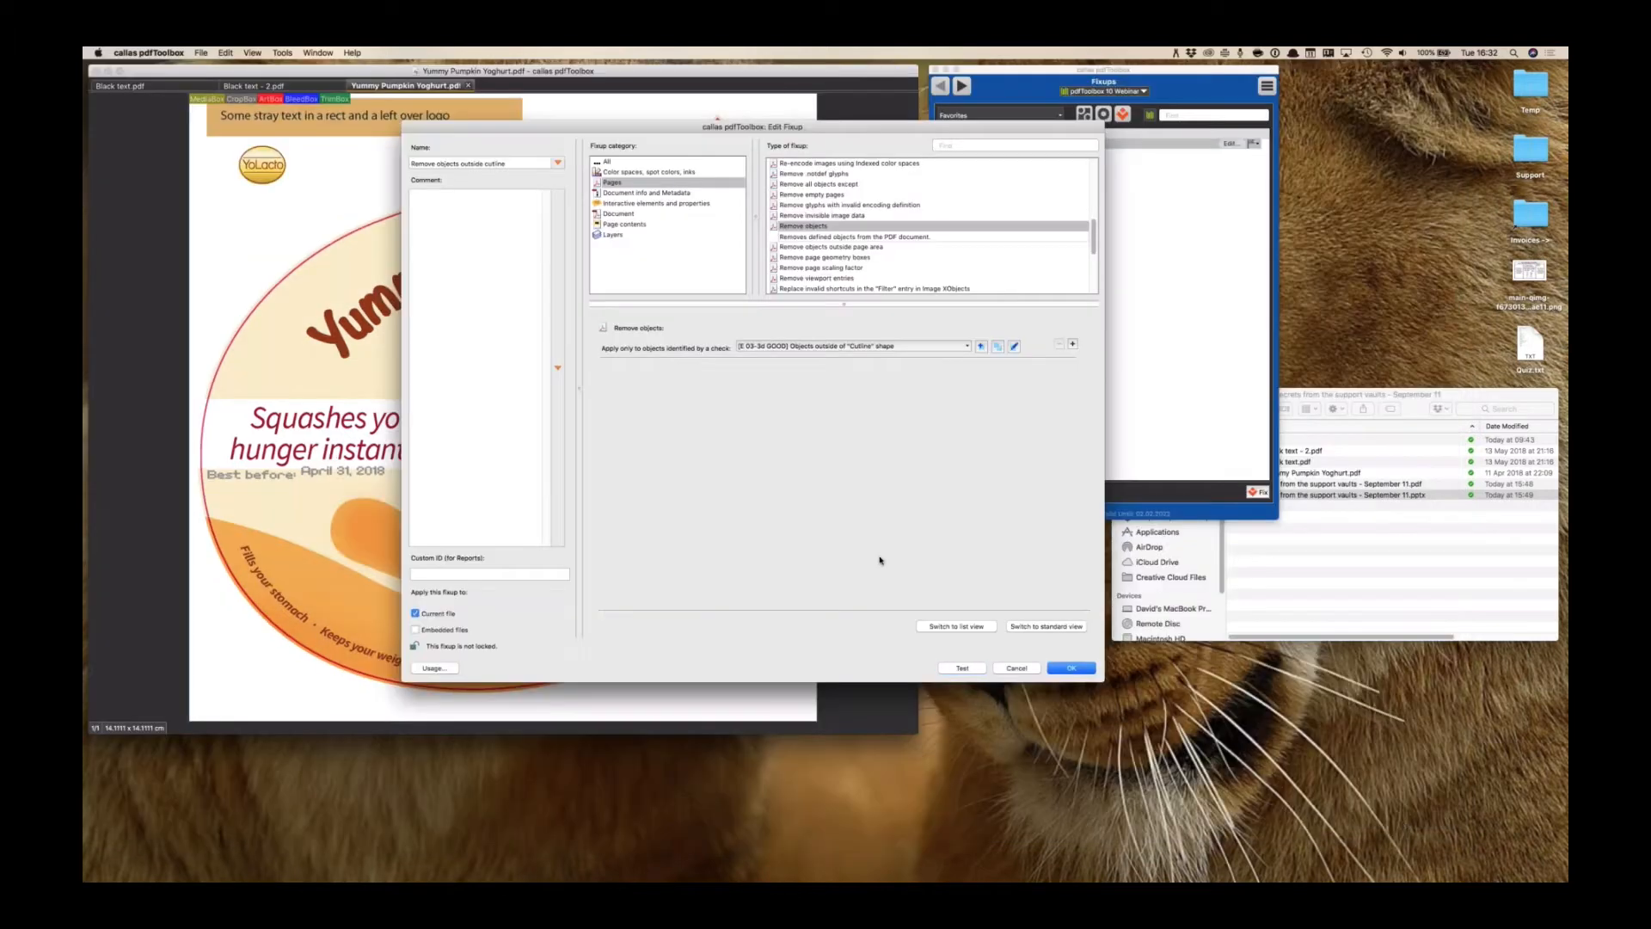
Close the Remove objects outside cutline fixup without saving, and view the available libraries without changing the current one
left_click(1023, 669)
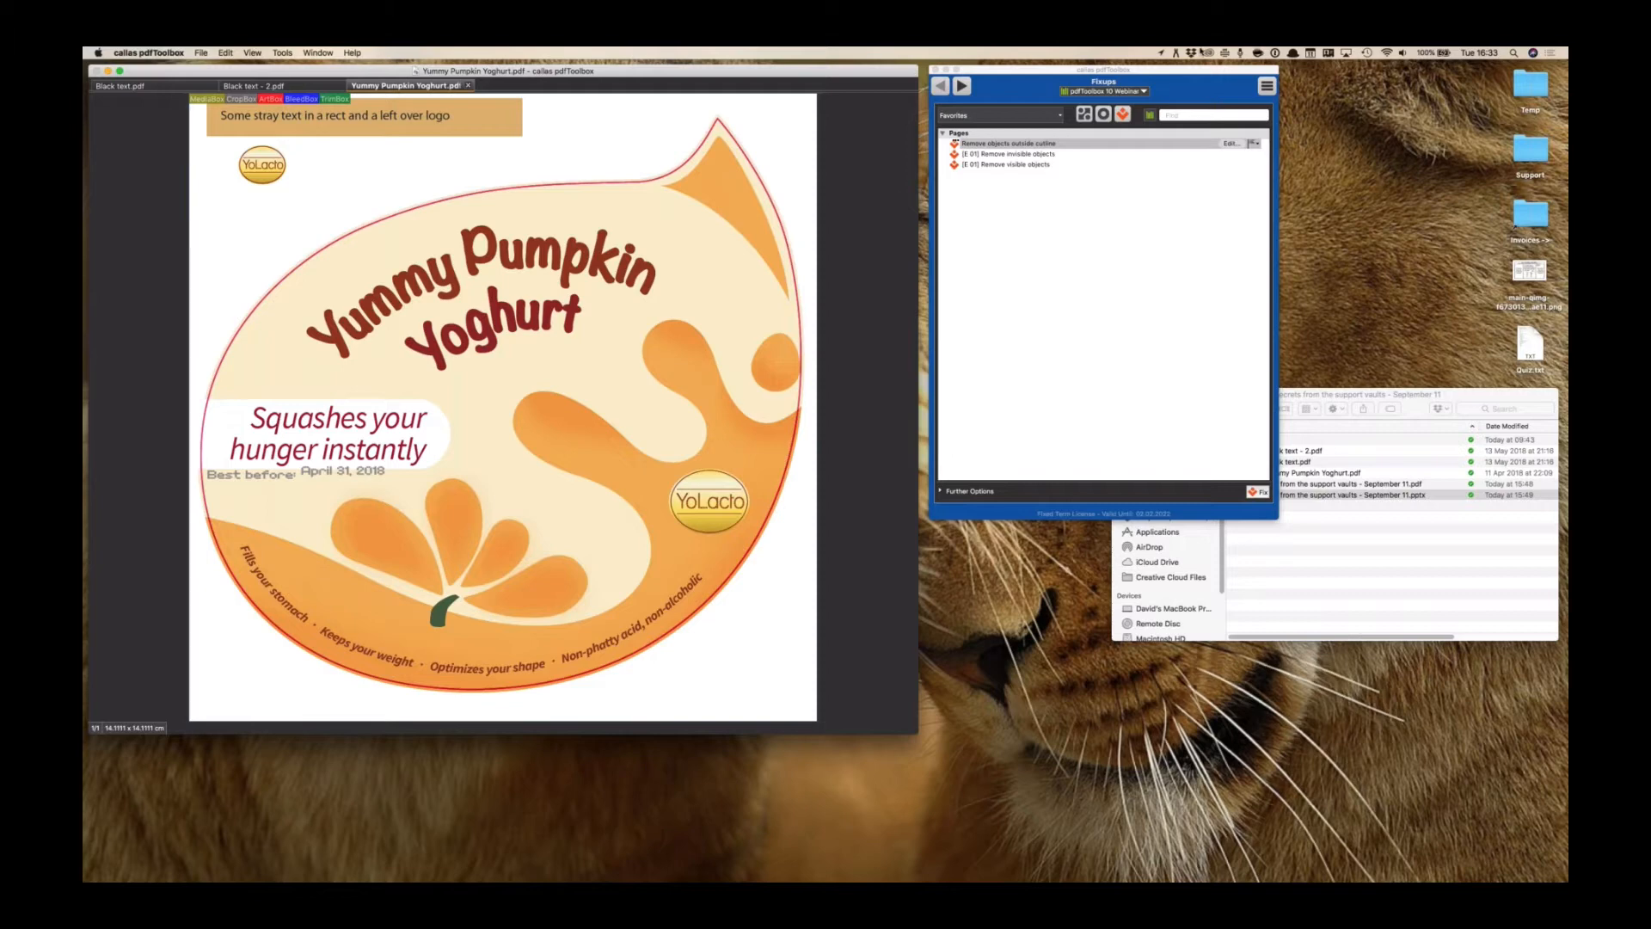
left_click(1123, 91)
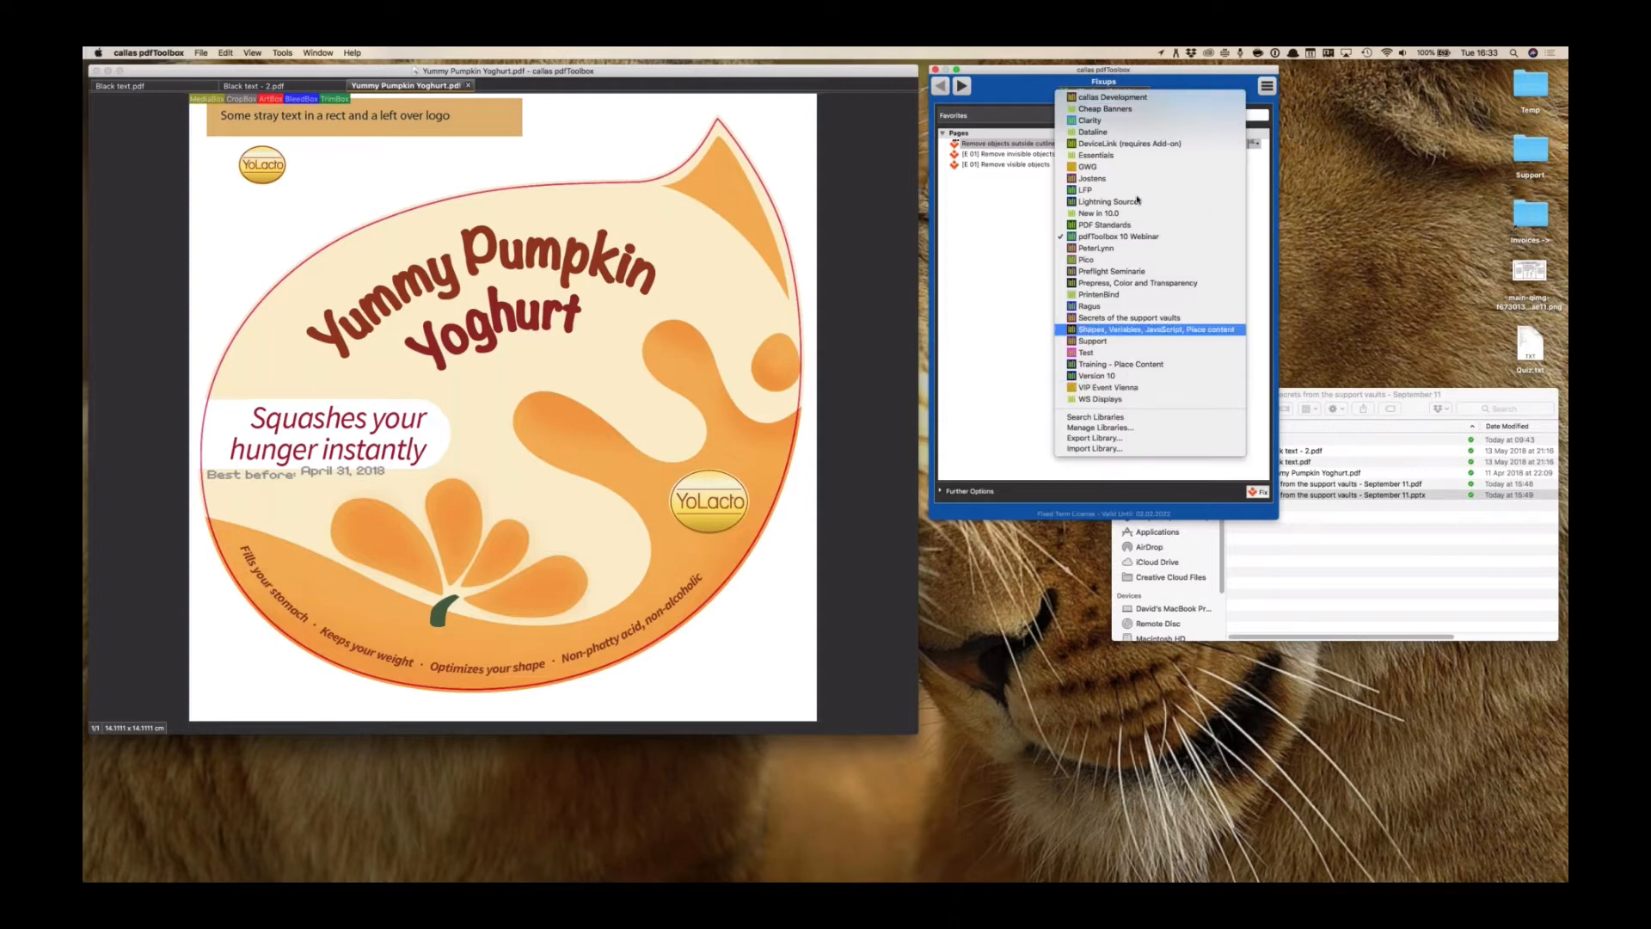
left_click(980, 326)
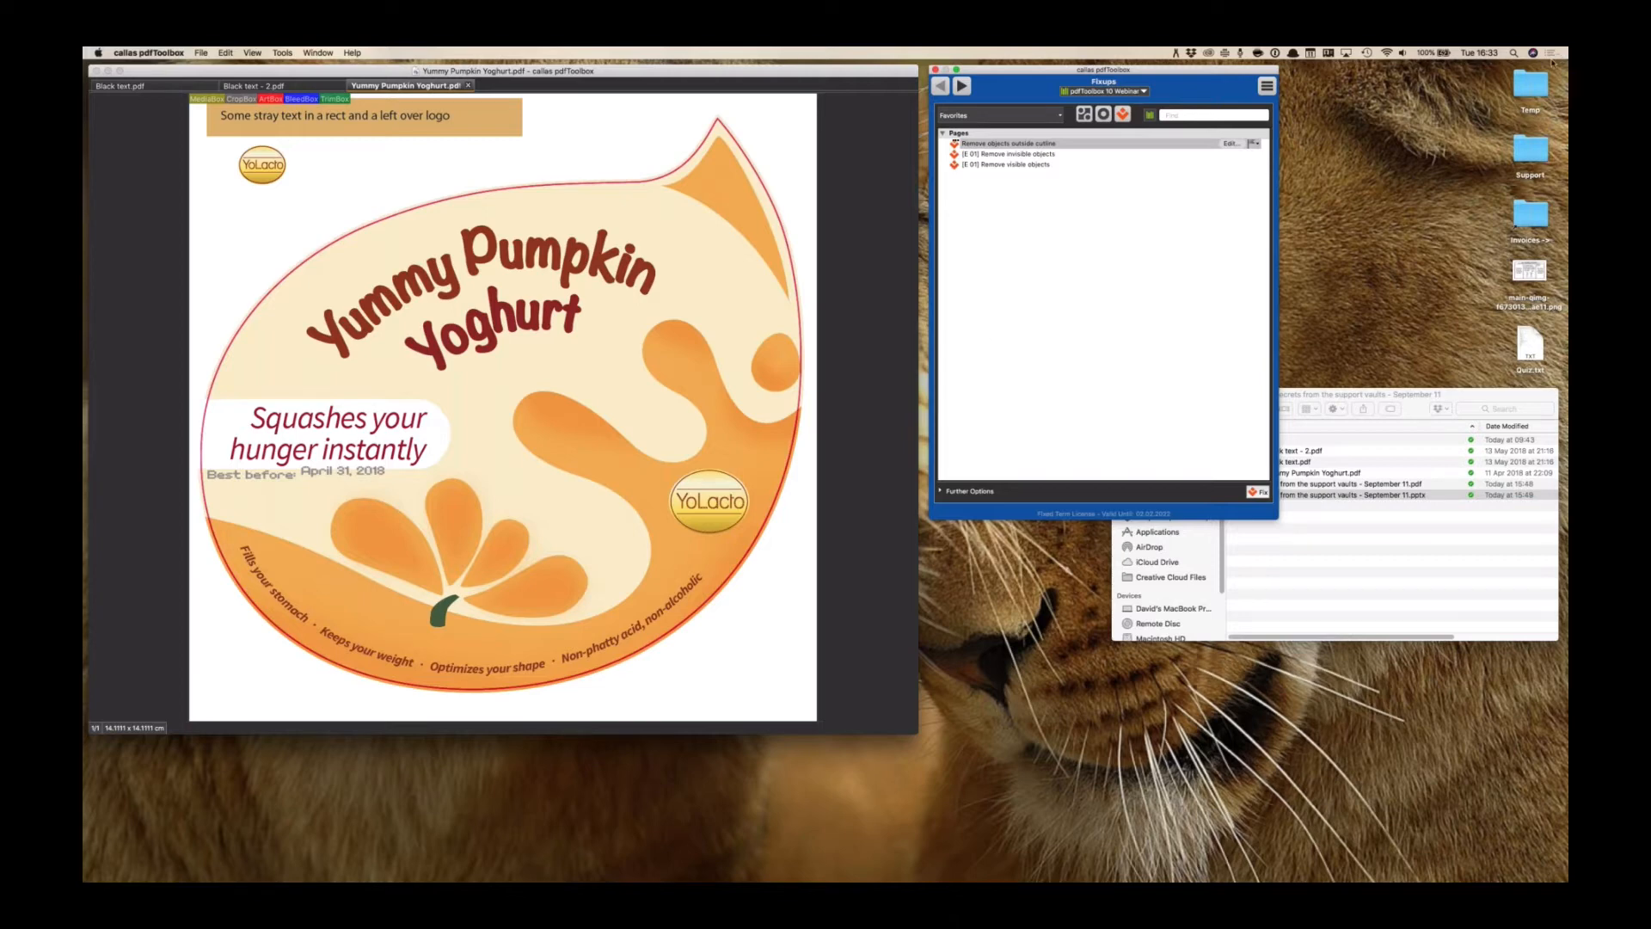
Select the Sifter check for knocked-out black text smaller than 12 pt, and switch to the PowerPoint presentation
key("super+Tab")
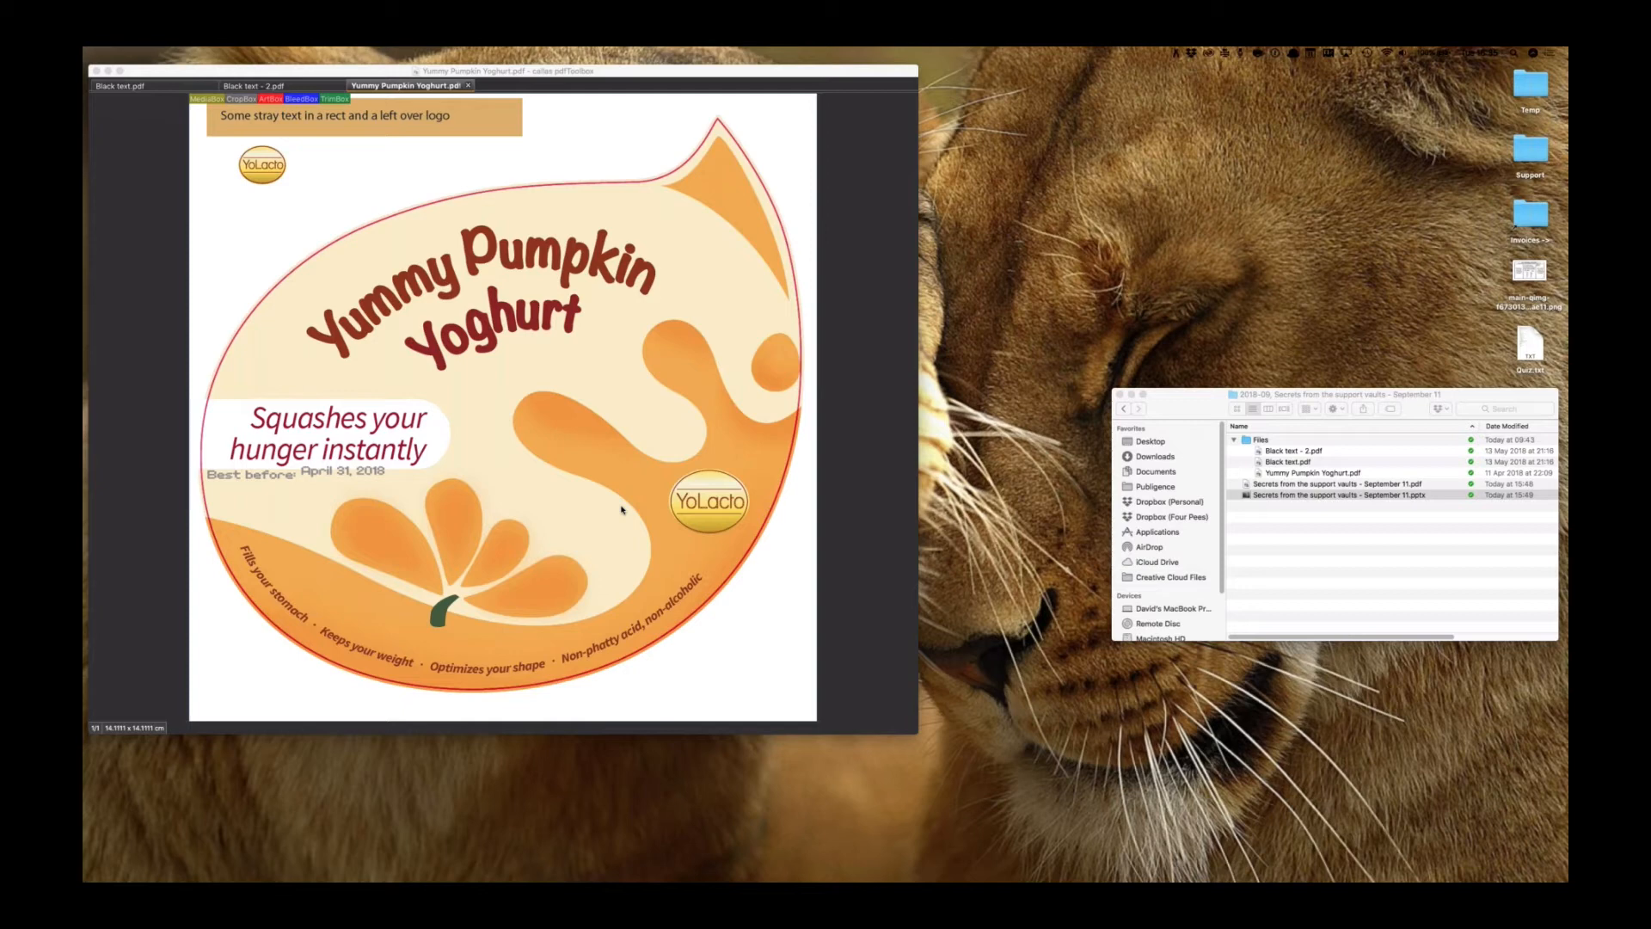
left_click(656, 233)
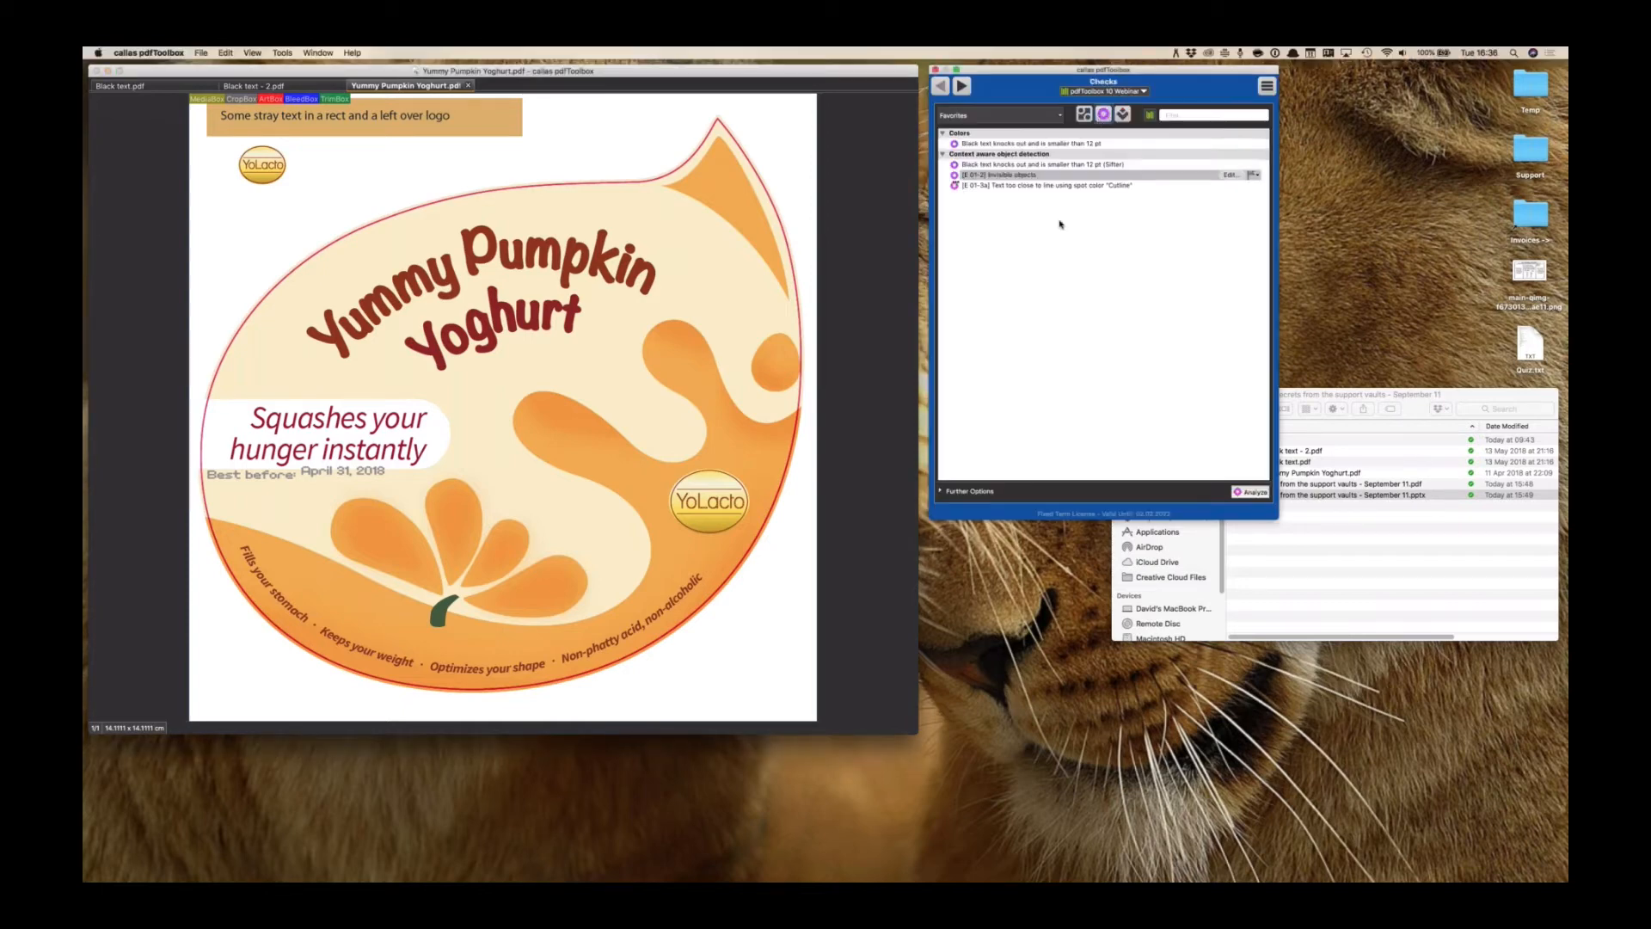
left_click(1045, 167)
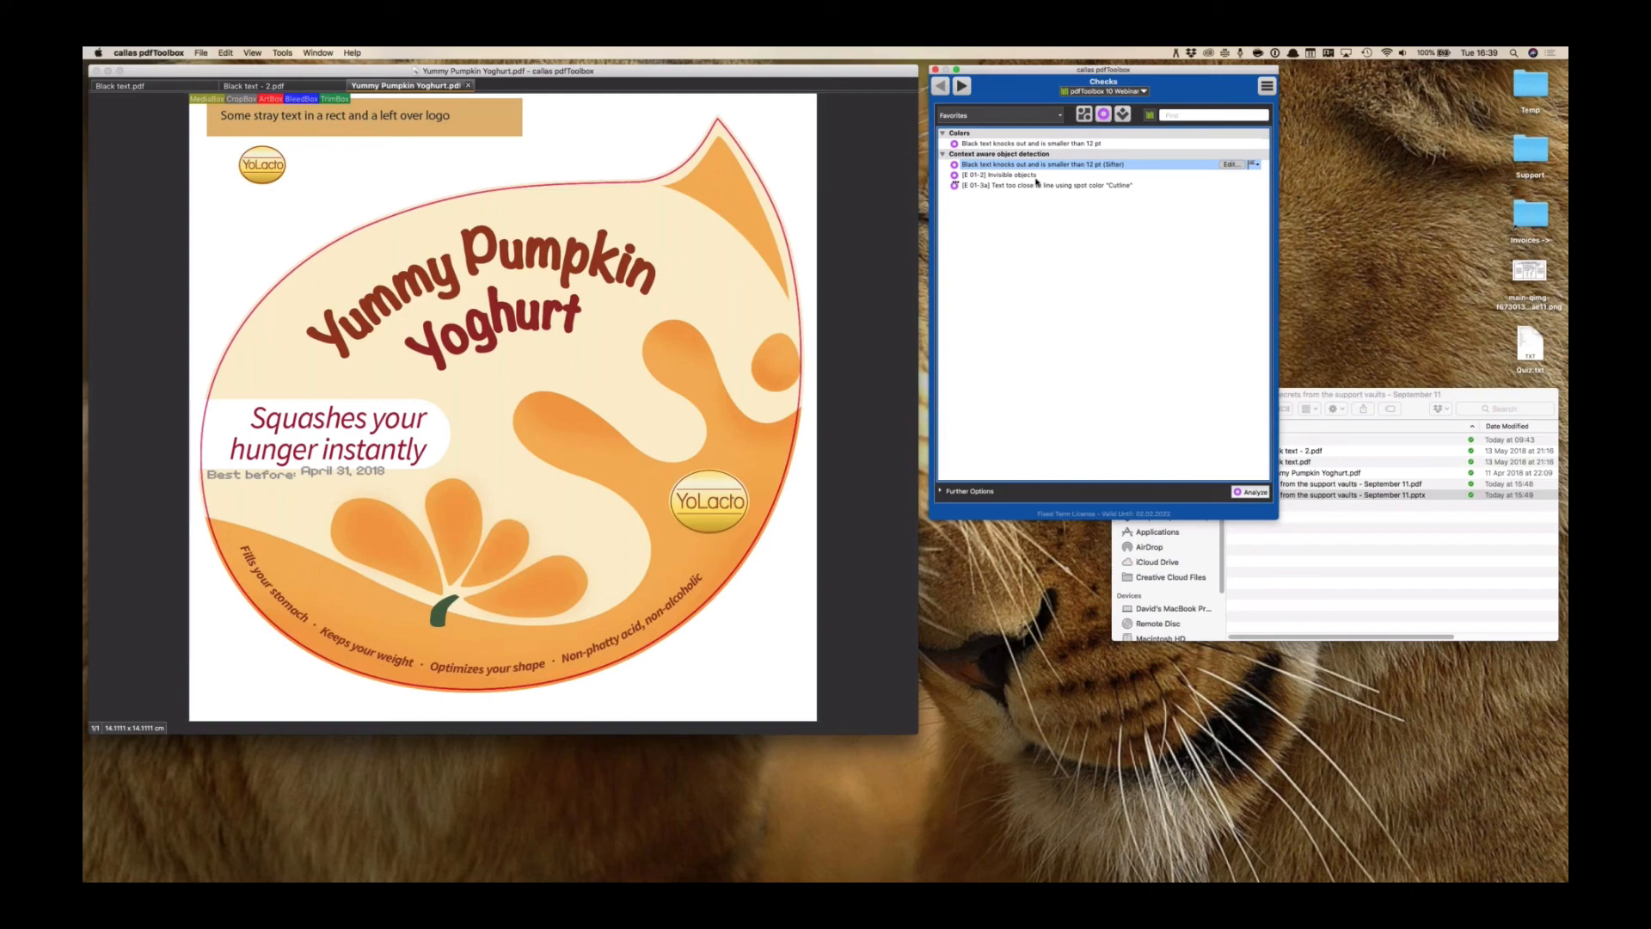
key("super+Tab")
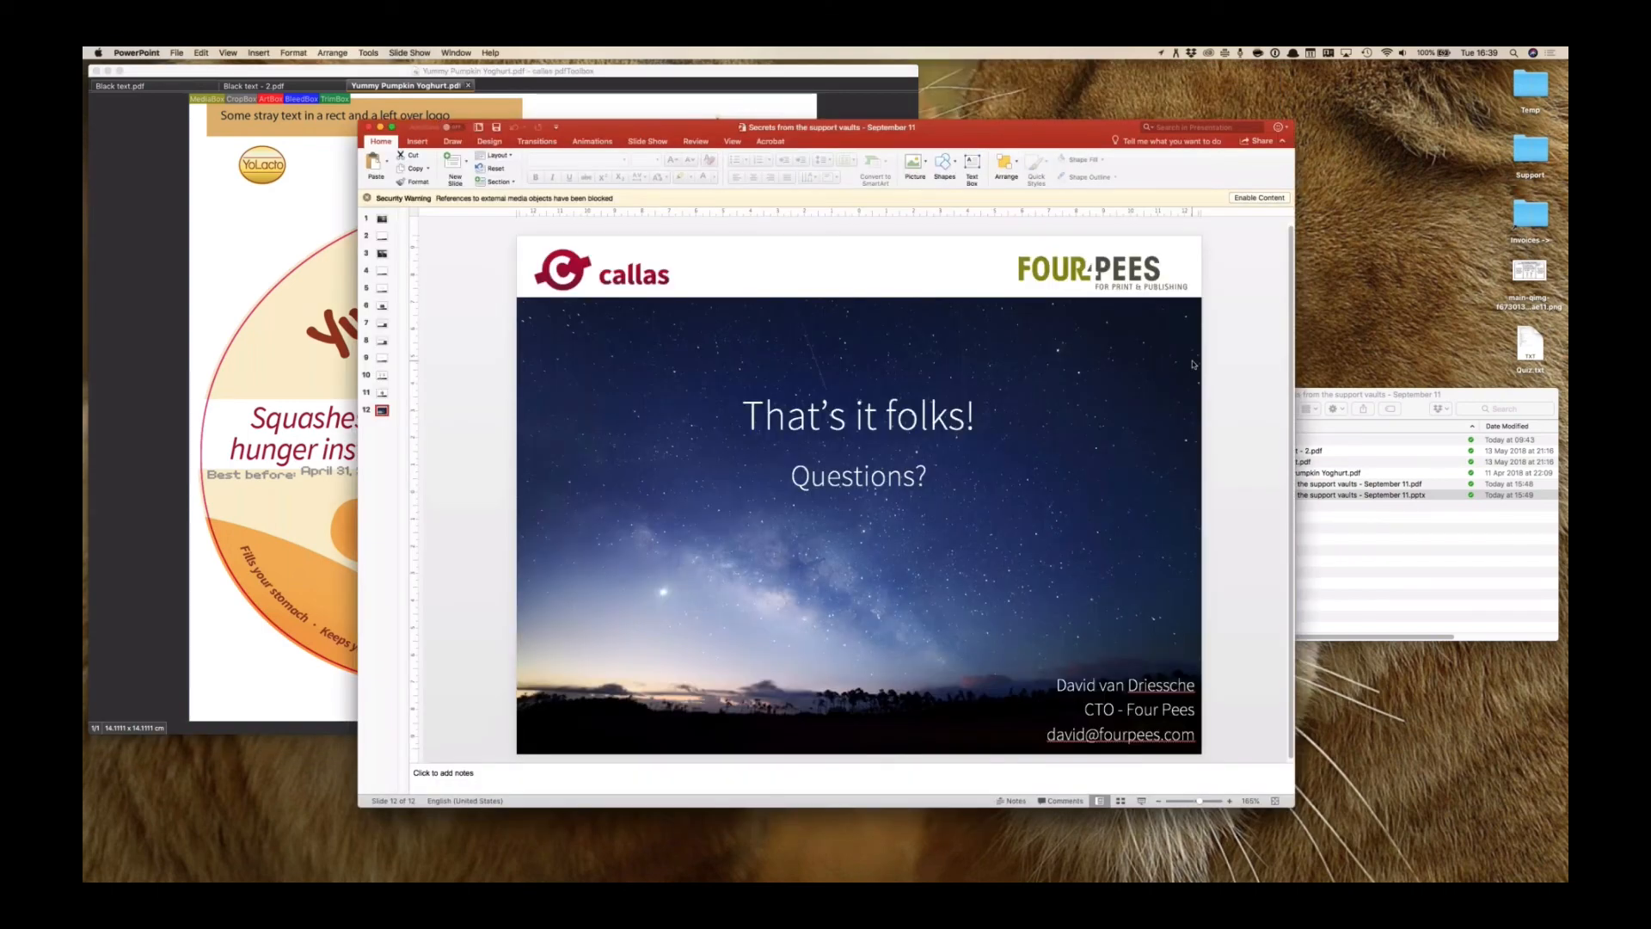